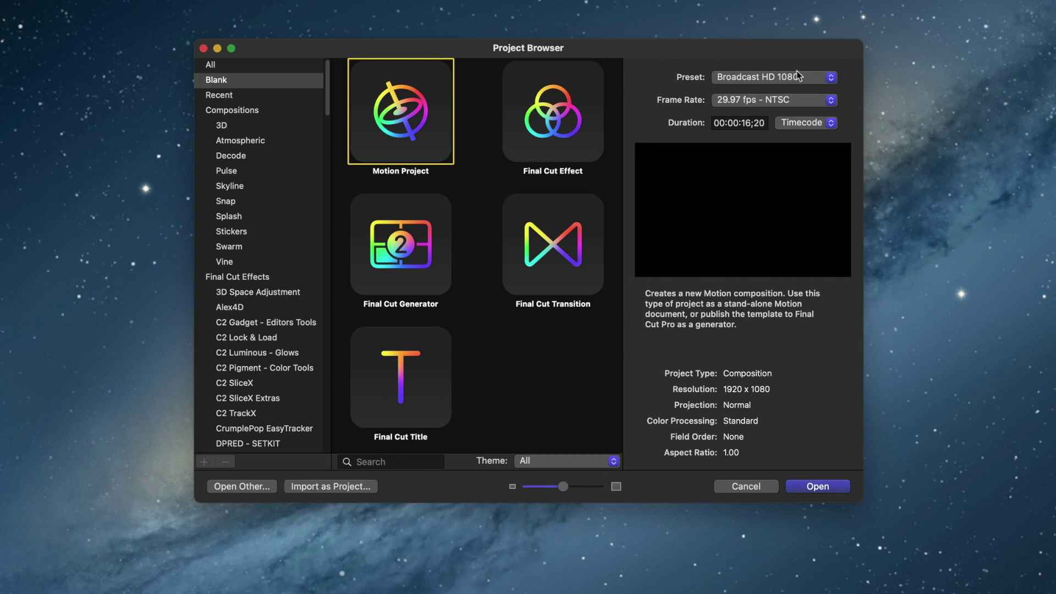
Step: Start a new blank project from the Project Browser and save it as DISCO BALL TEXT
left_click(838, 489)
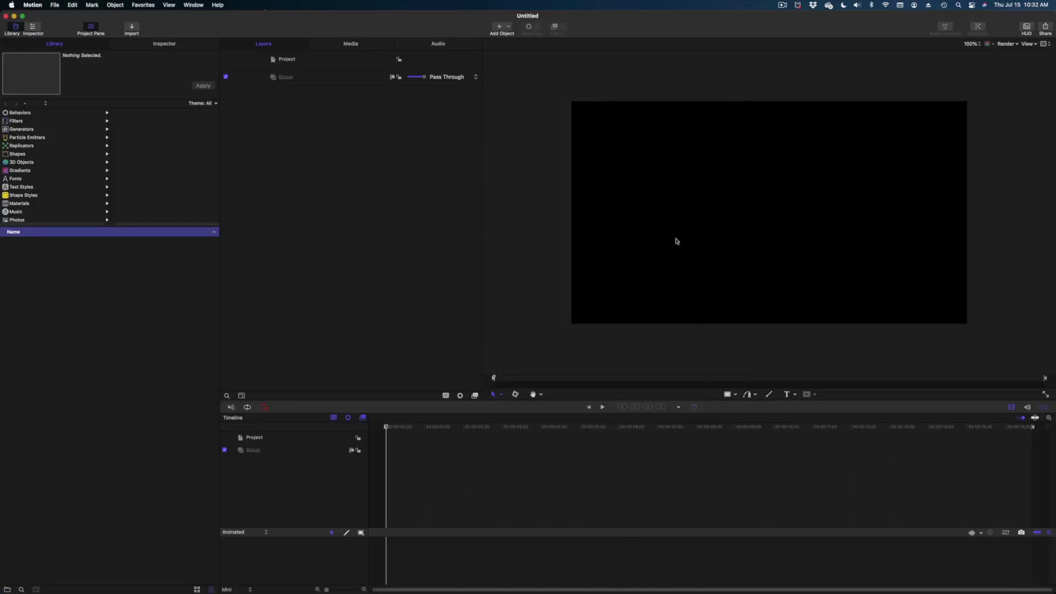
left_click(55, 4)
left_click(82, 63)
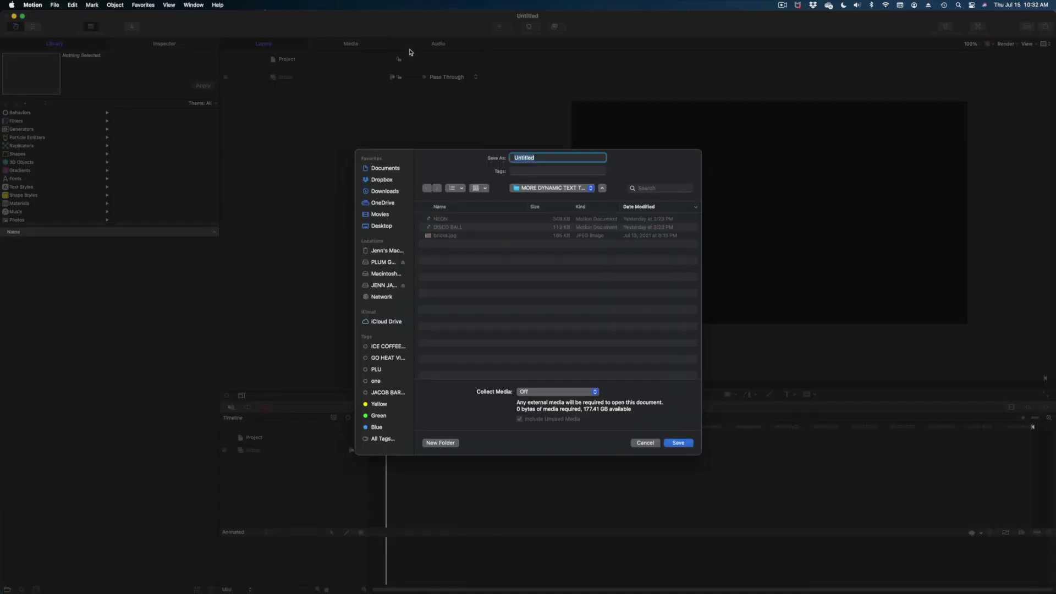
type("DIS")
key("Return")
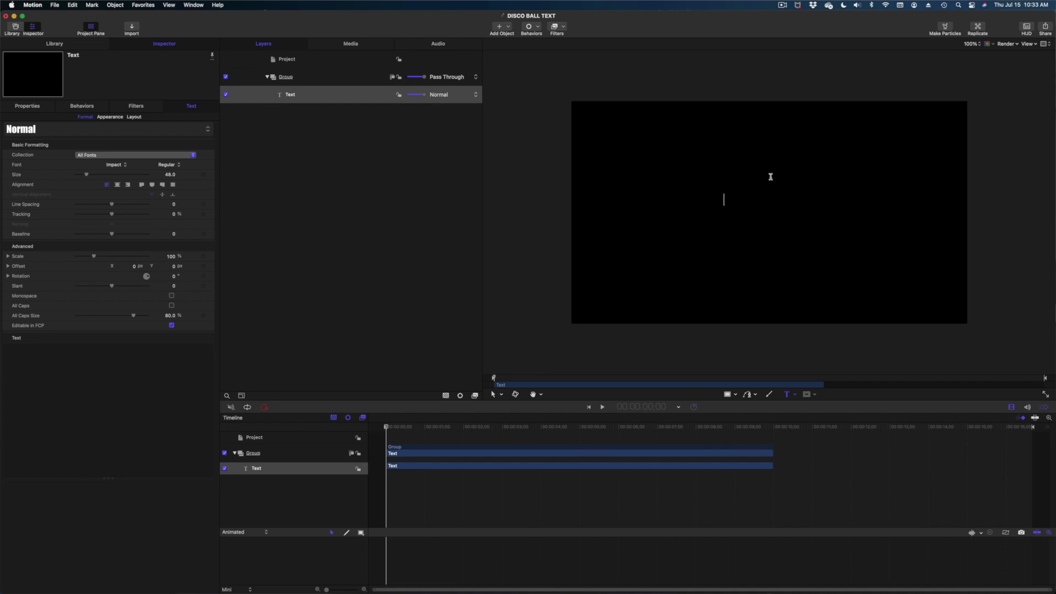
Step: Type the title DISCO TEXT, set size 70, centre-align it, and reset its position to 0, 0
type("DISC")
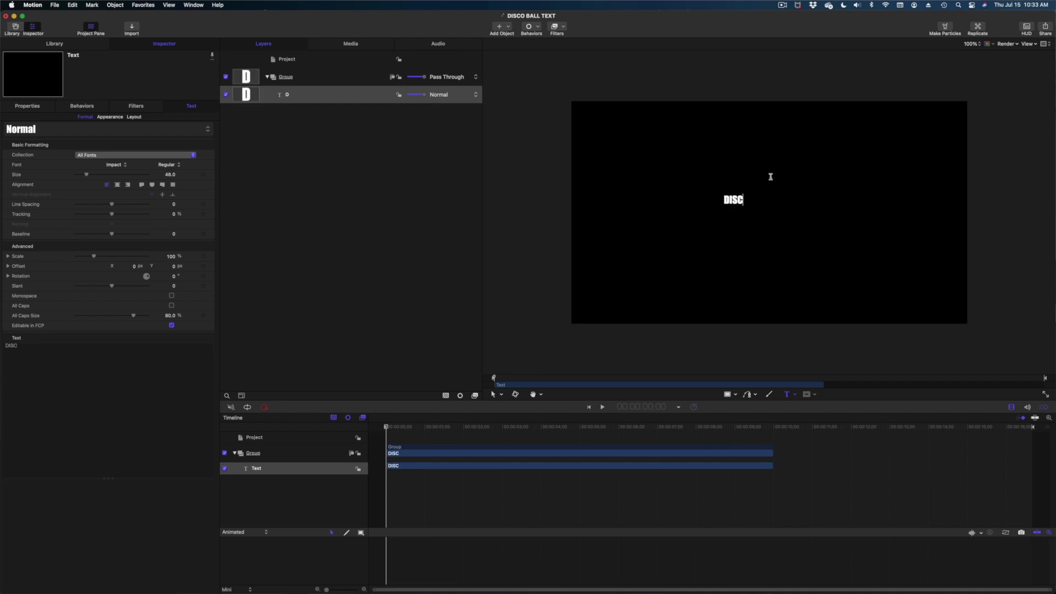
type("O TEXT")
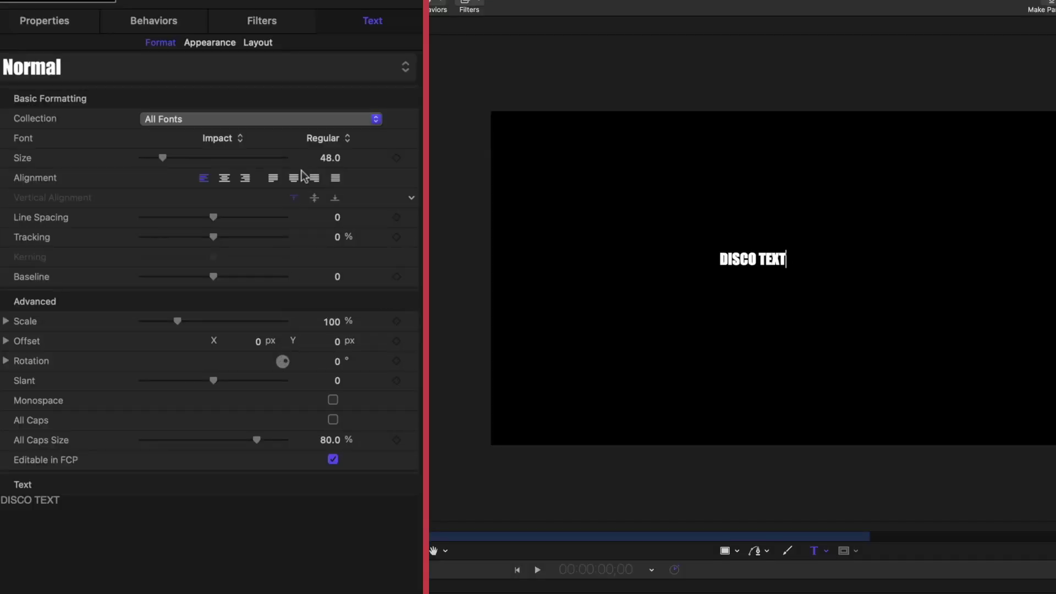
left_click(330, 158)
type("70")
key("Return")
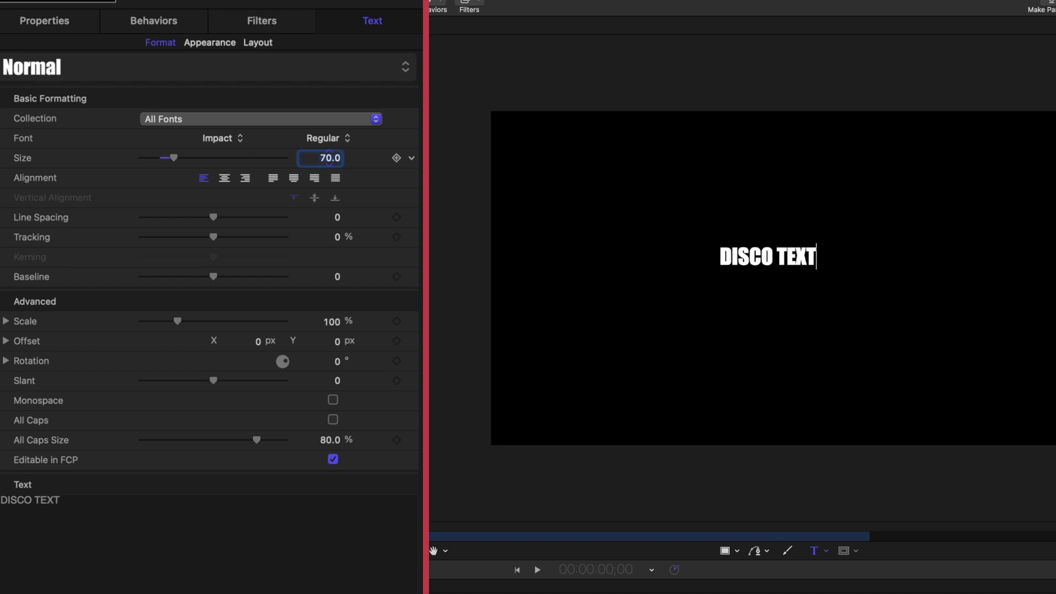
left_click(224, 179)
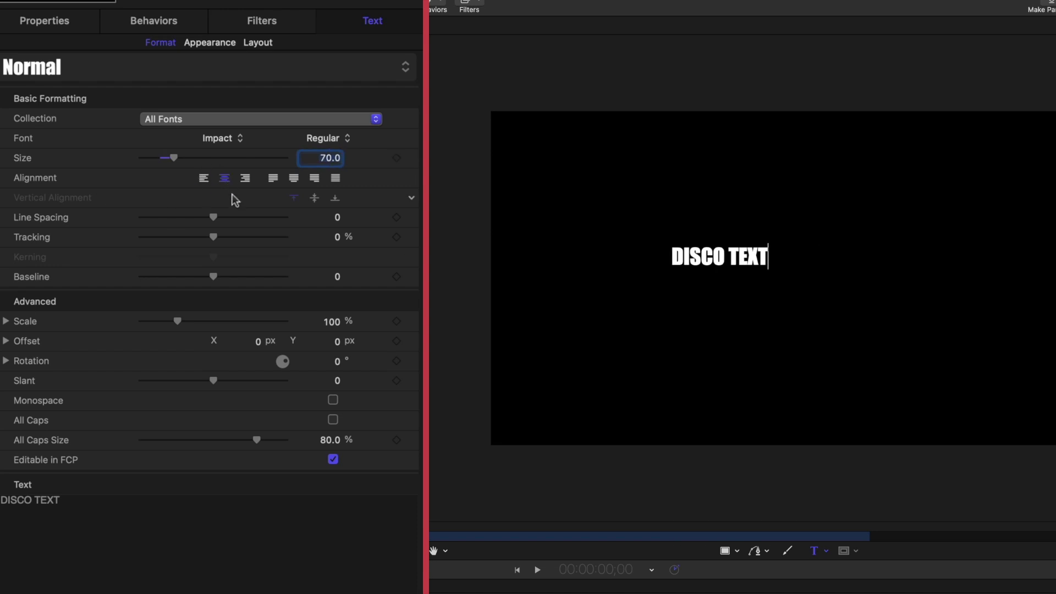
left_click(45, 22)
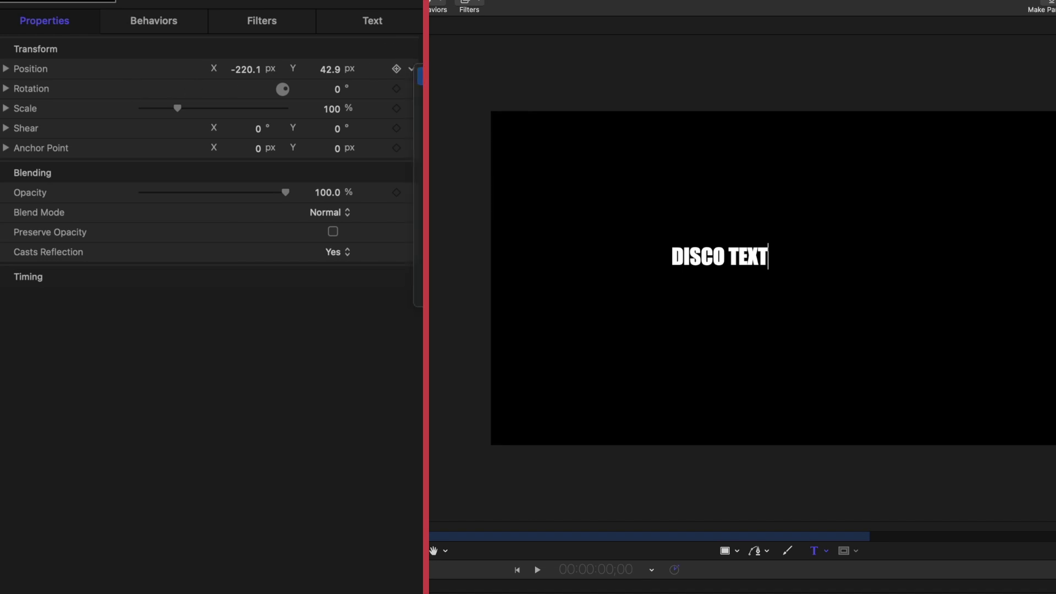
left_click(411, 68)
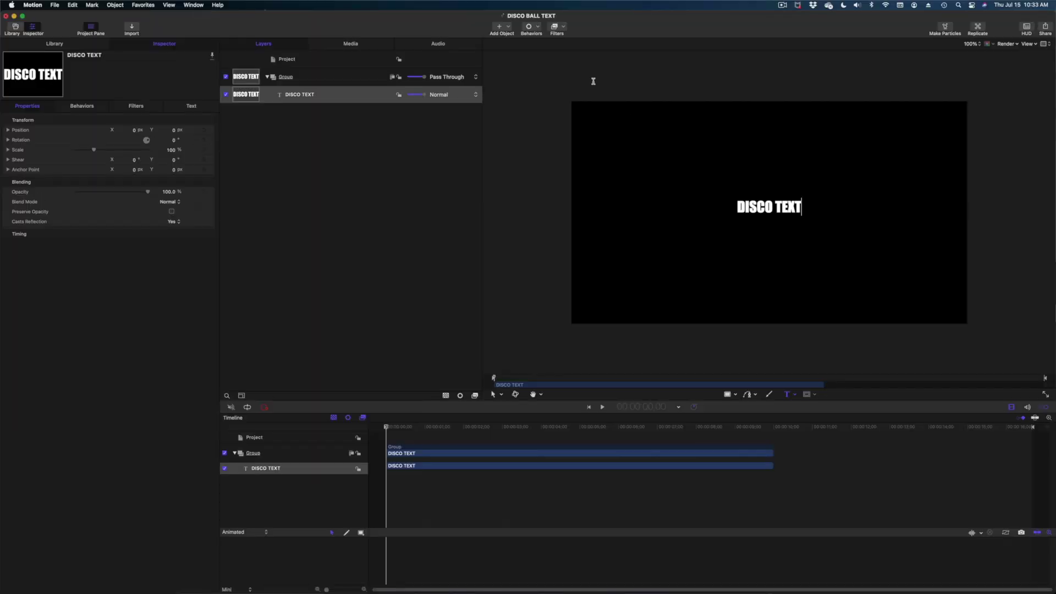
Step: Add a camera with groups switched to 3D, then replicate the DISCO TEXT layer
left_click(508, 26)
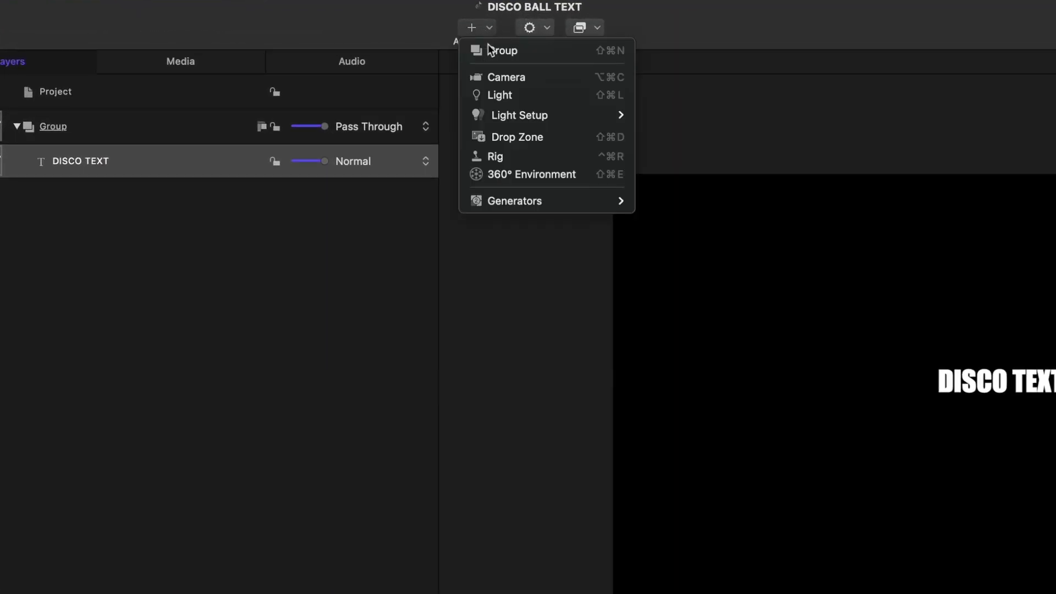
left_click(490, 80)
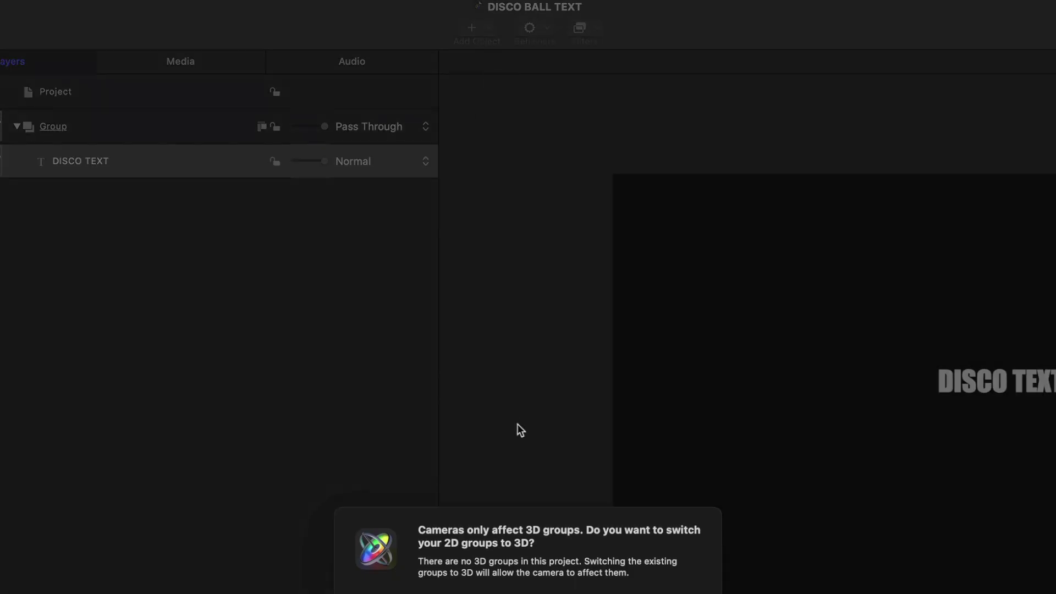
left_click(667, 488)
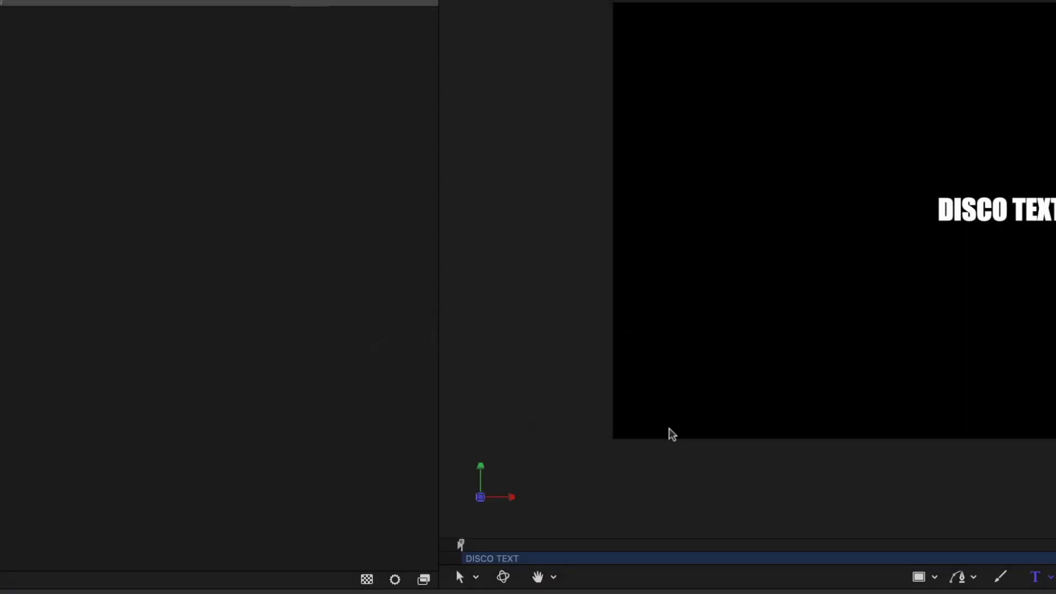
left_click(89, 25)
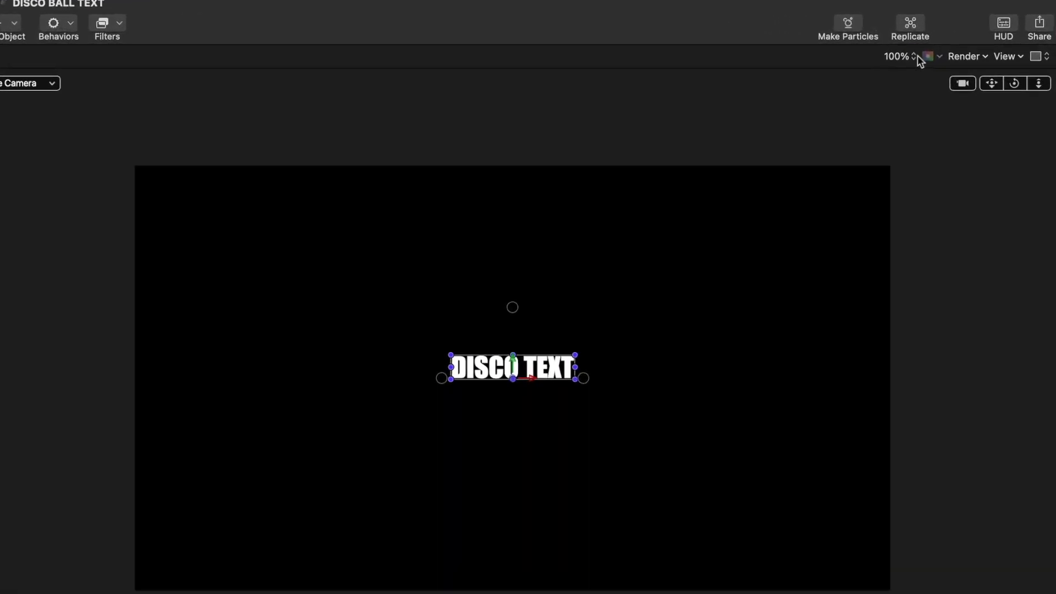
left_click(907, 24)
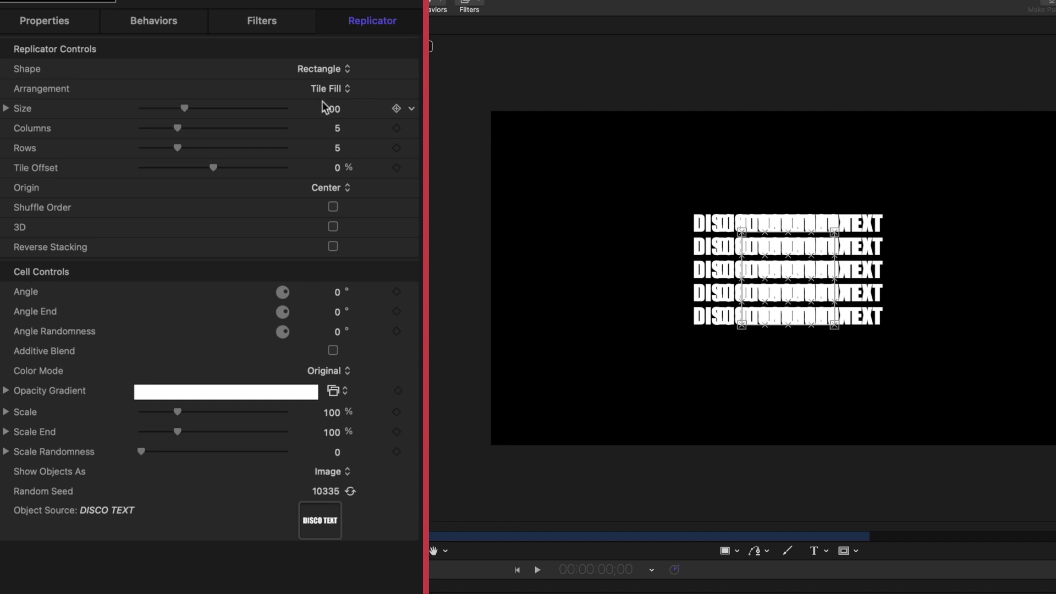
Step: Enlarge the replicator Size to 2942, then set Columns 10, Rows 34 and Tile Offset 70%
left_click_drag(331, 115, 330, 109)
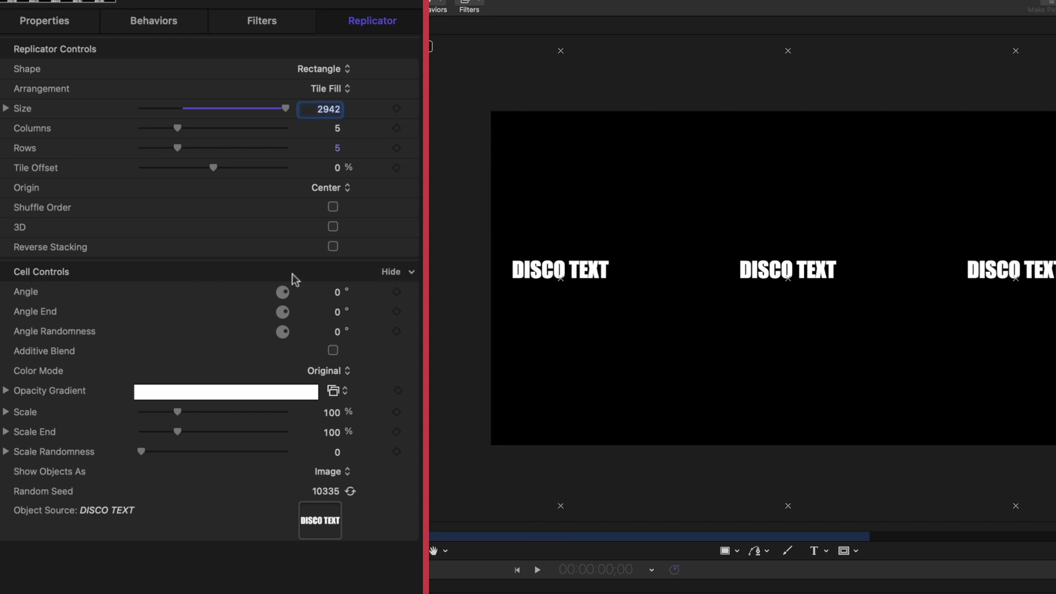
left_click(337, 129)
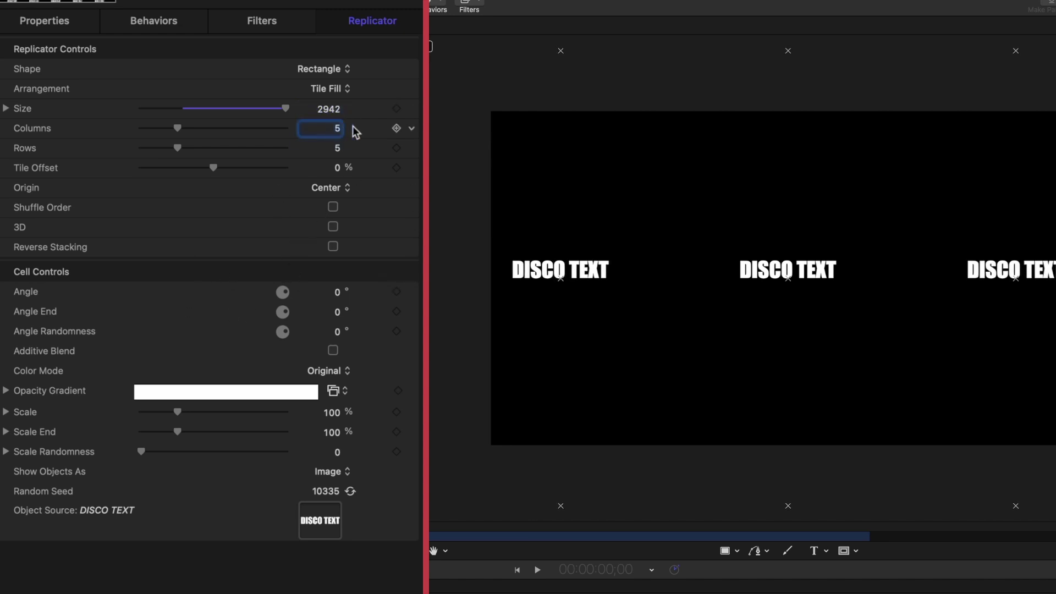
type("10")
key("Return")
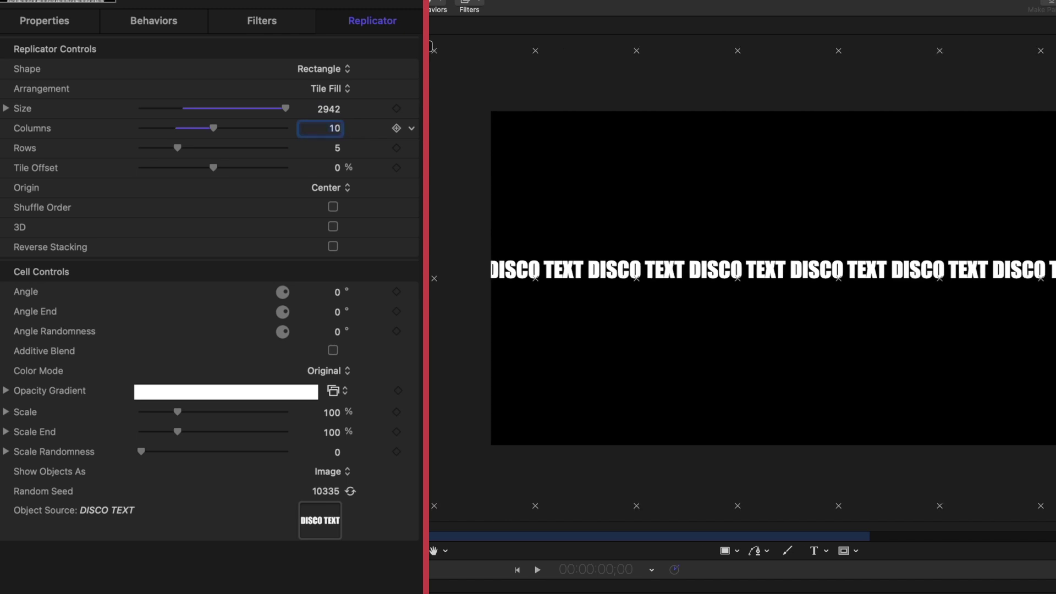
left_click(339, 149)
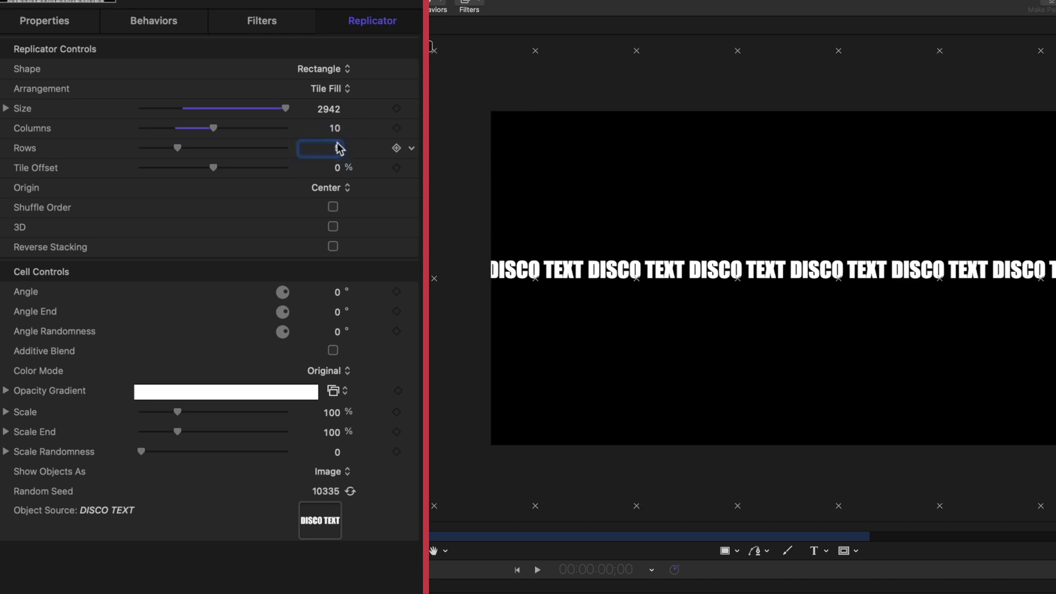
type("34")
key("Return")
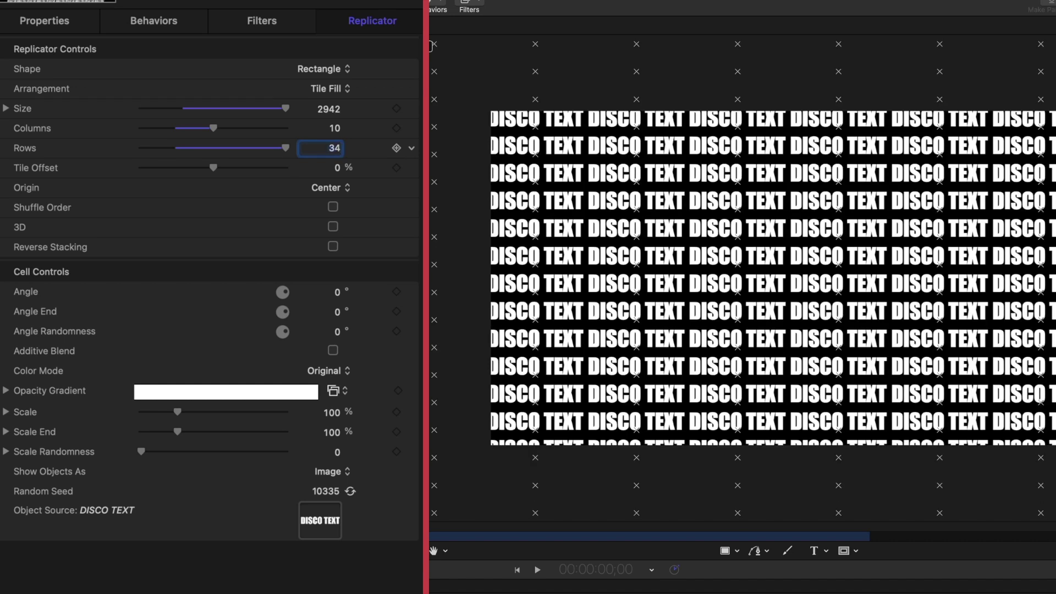
left_click(342, 168)
type("70")
key("Return")
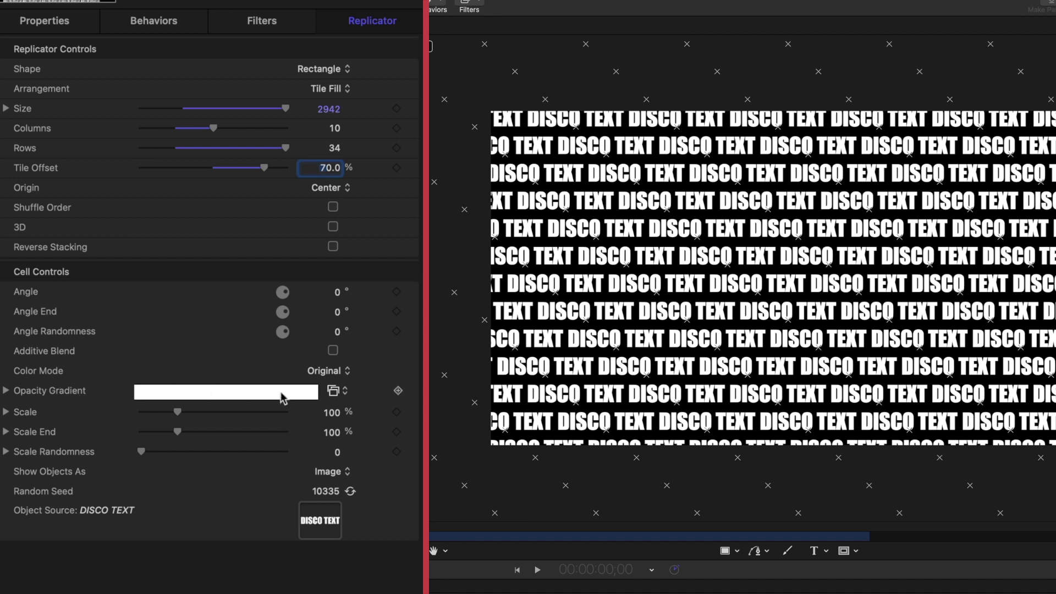
Step: Switch the replicator's Color Mode to Over Pattern and expand its Color Gradient
left_click(321, 370)
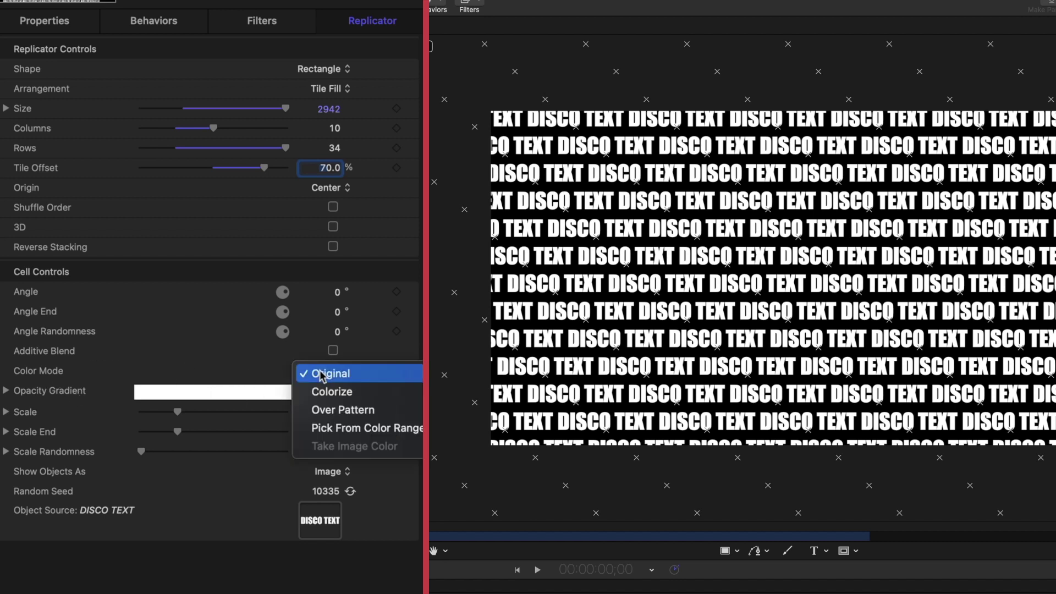
left_click(343, 410)
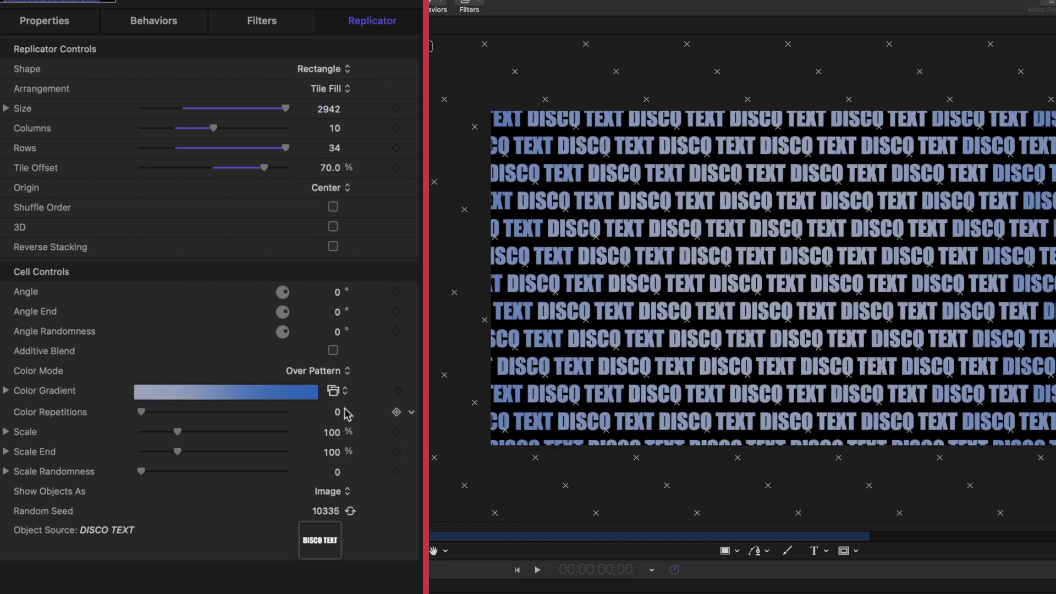
left_click(5, 391)
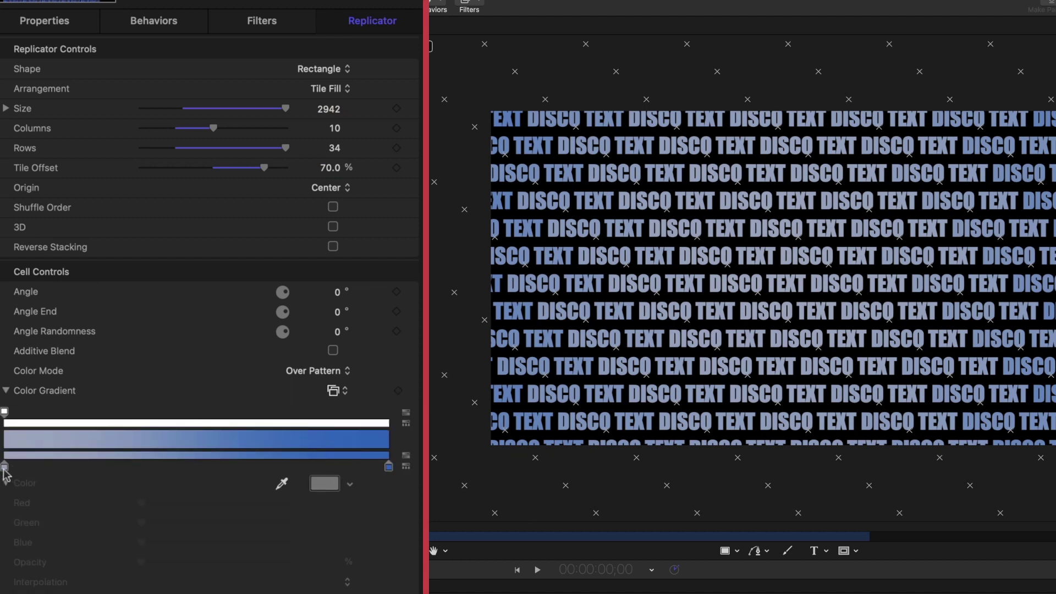
Step: Add a deep purple colour stop to the gradient at about 47.83%
left_click(325, 484)
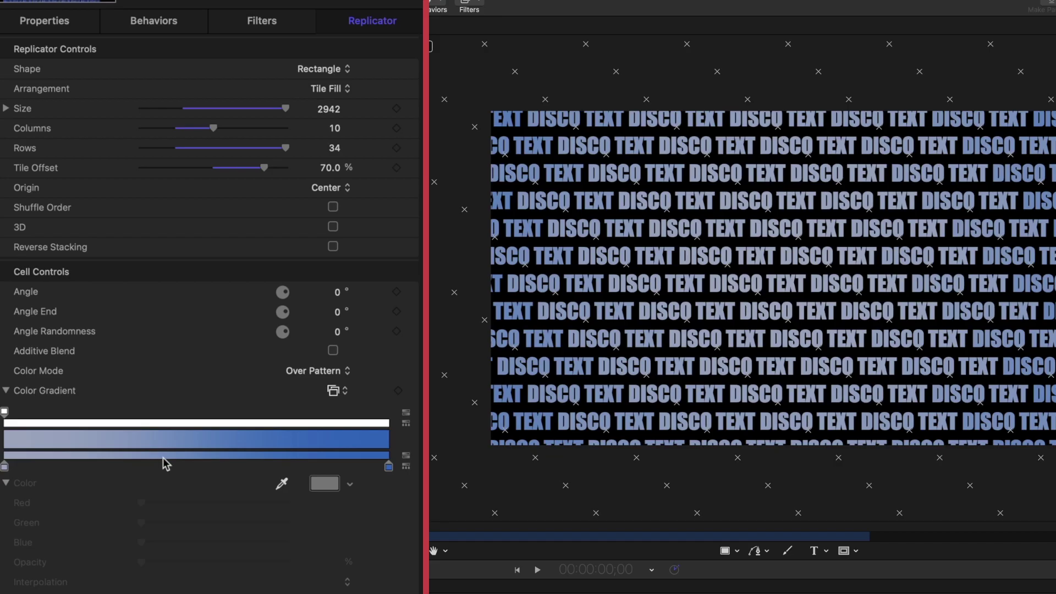
left_click(88, 329)
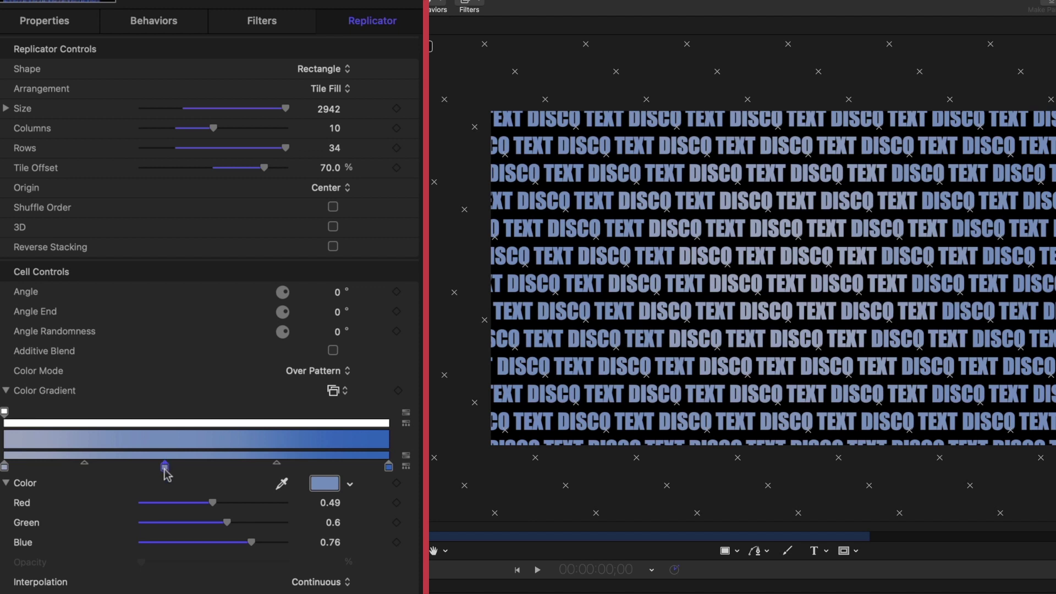
left_click_drag(165, 468, 193, 468)
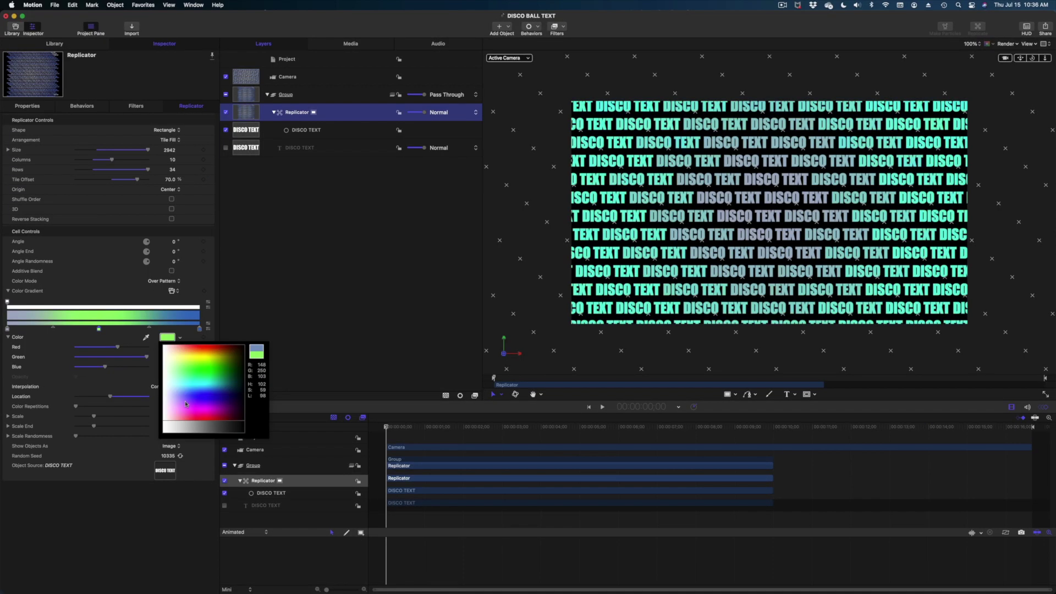
left_click_drag(185, 404, 183, 431)
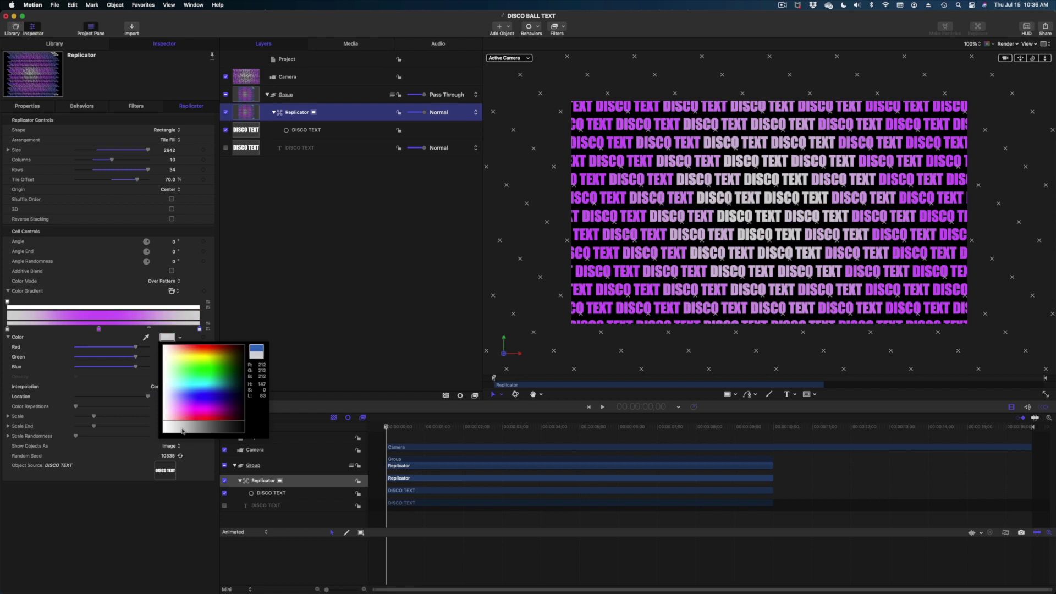
left_click(99, 330)
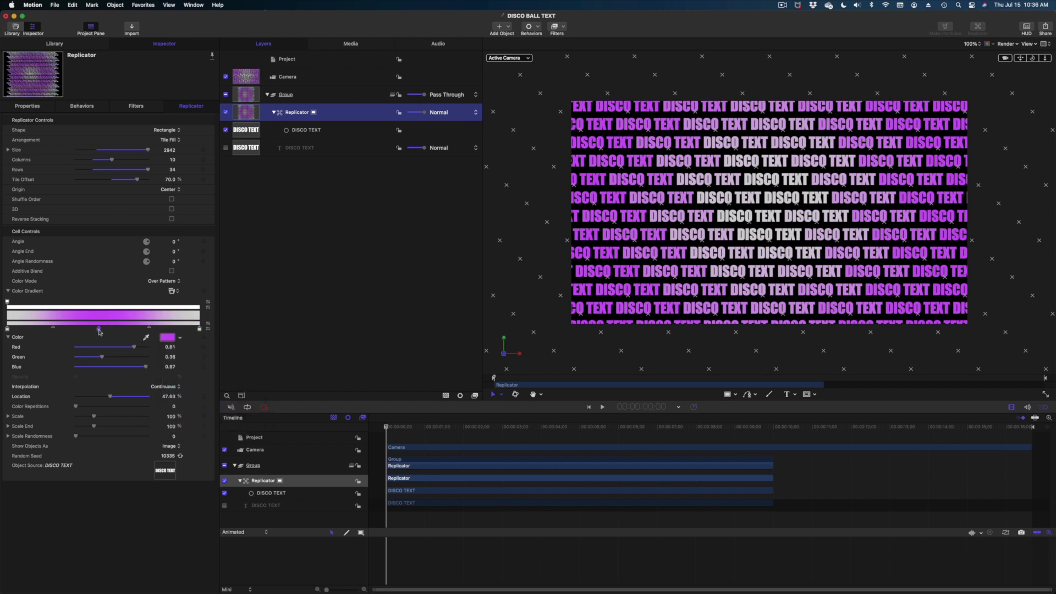
left_click(181, 340)
left_click_drag(218, 405, 221, 407)
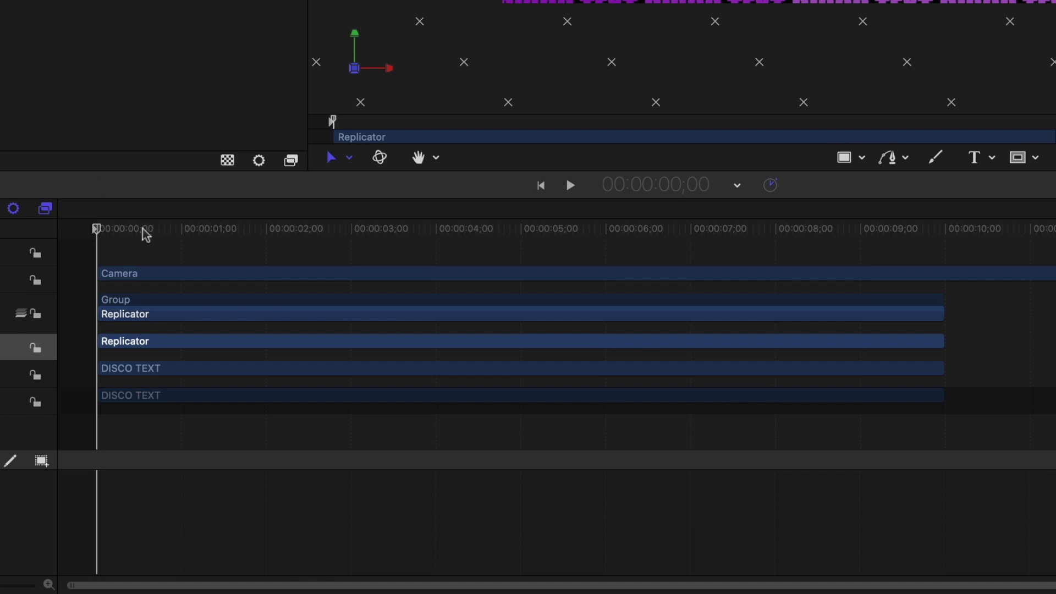
Step: Keyframe Color Repetitions at 5 a few frames in, then raise it for a later keyframe
left_click_drag(144, 231, 103, 246)
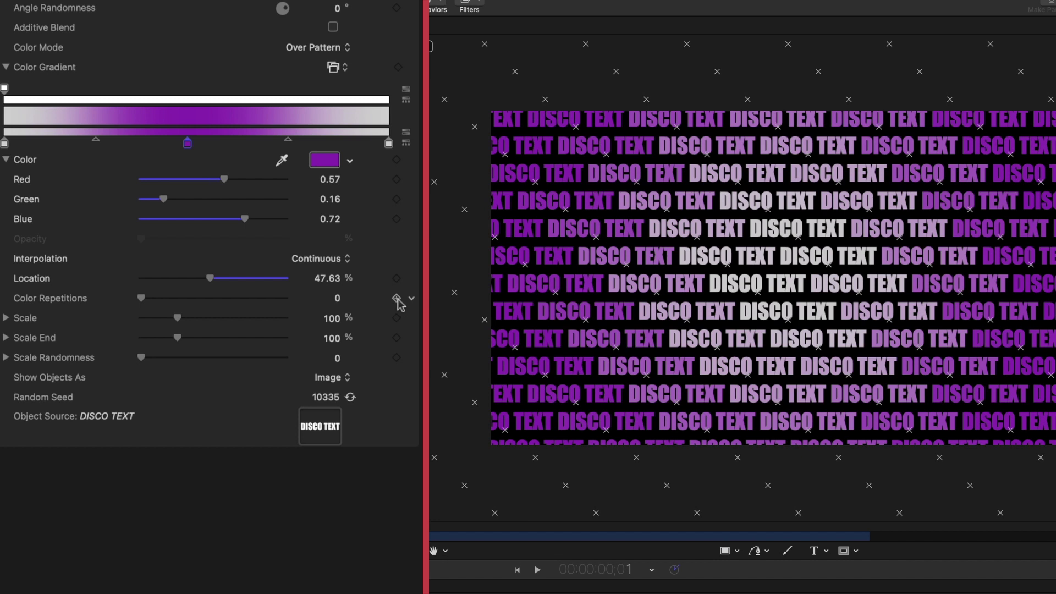
left_click(397, 299)
double_click(336, 298)
type("5")
key("Return")
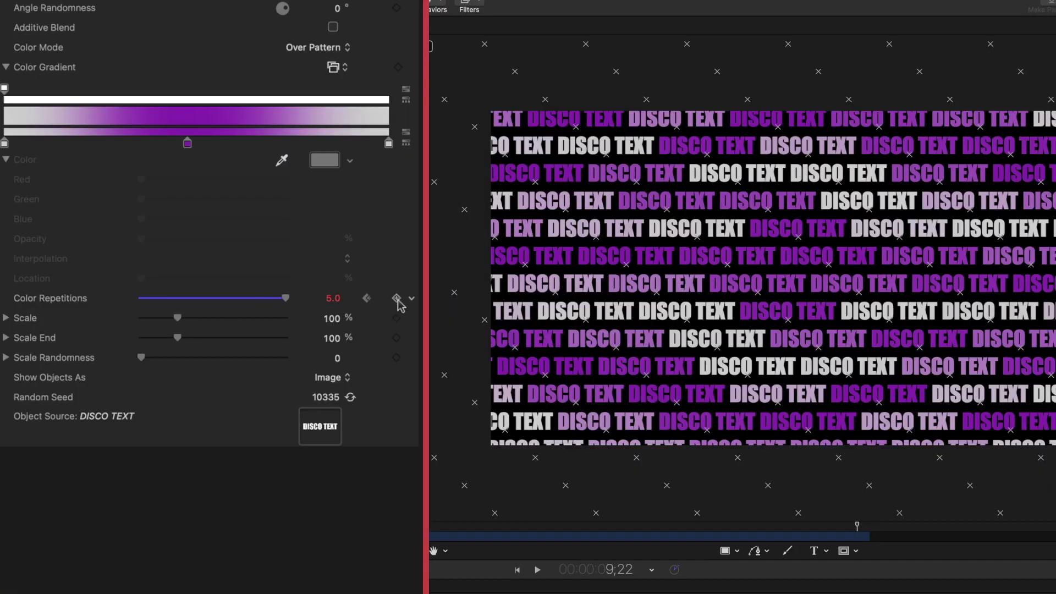
left_click_drag(333, 298, 385, 295)
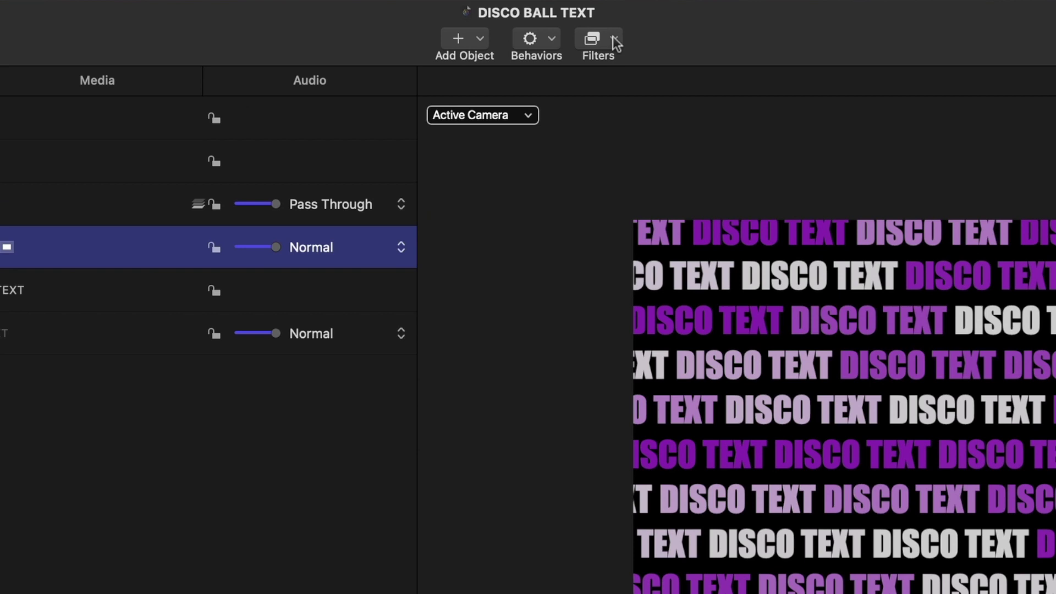
Step: Apply the Distortion > Sphere filter to the replicator and reduce its radius to about 330.9
left_click(616, 42)
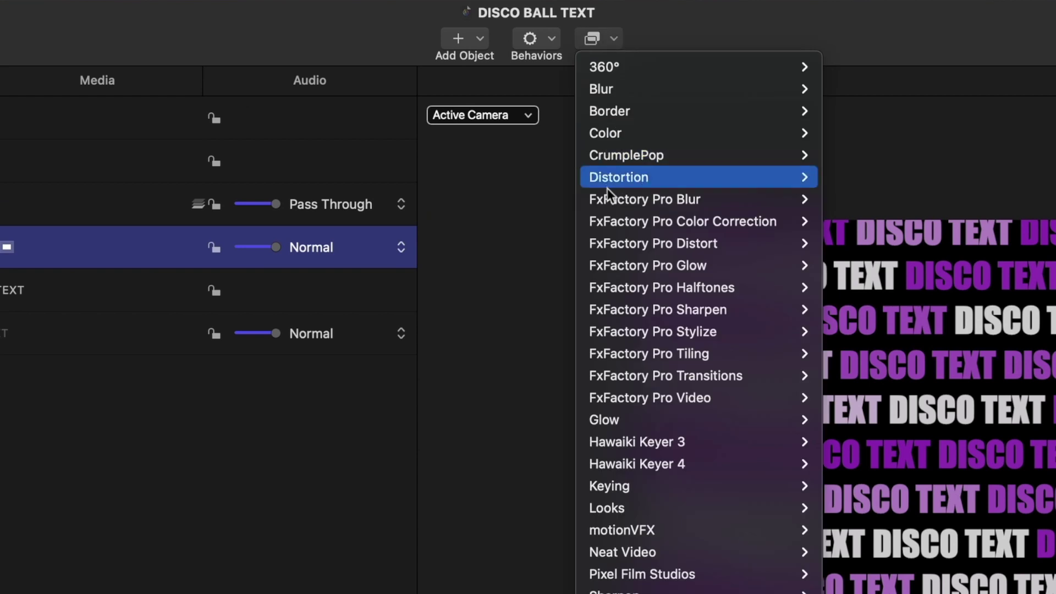
mouse_move(608, 186)
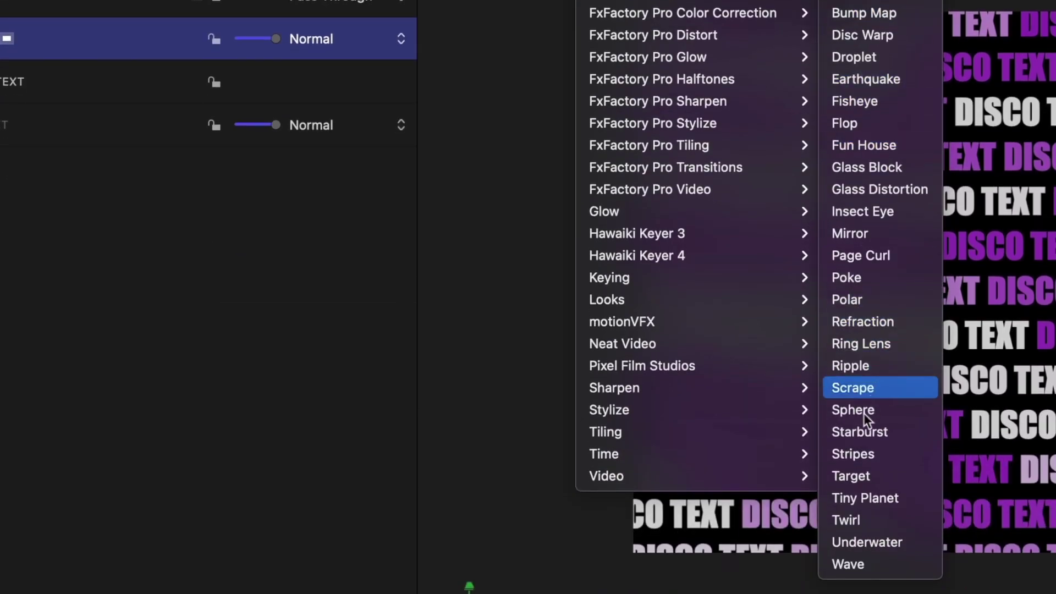
left_click(862, 417)
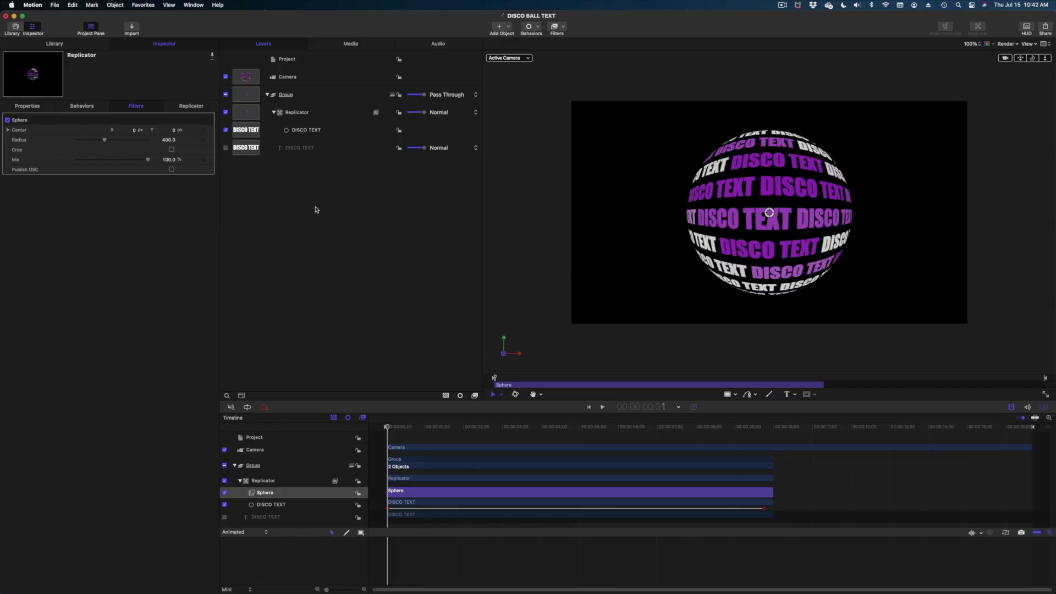
left_click_drag(169, 141, 168, 140)
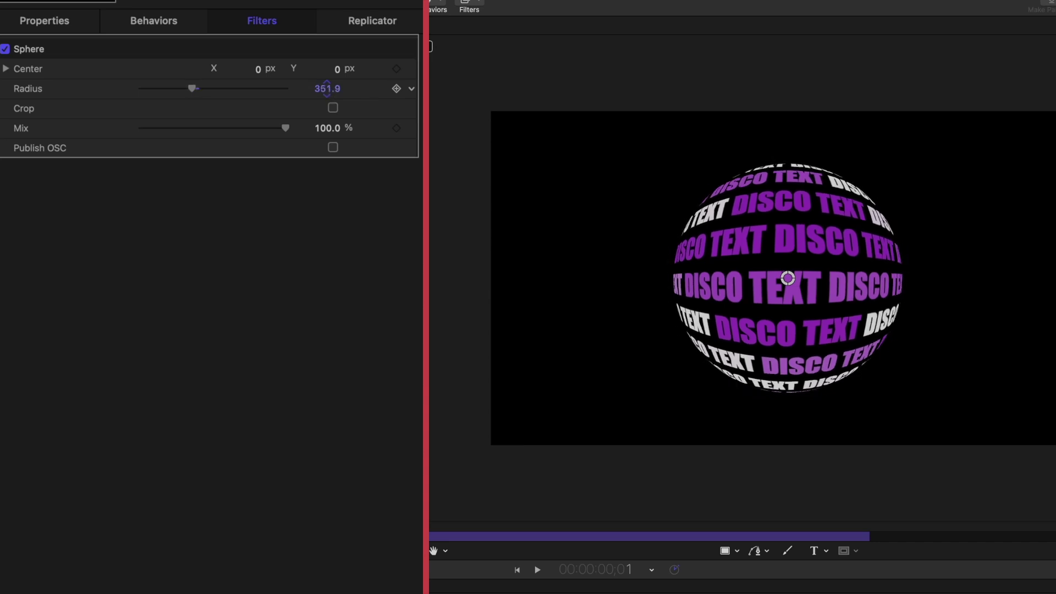
left_click_drag(327, 89, 327, 89)
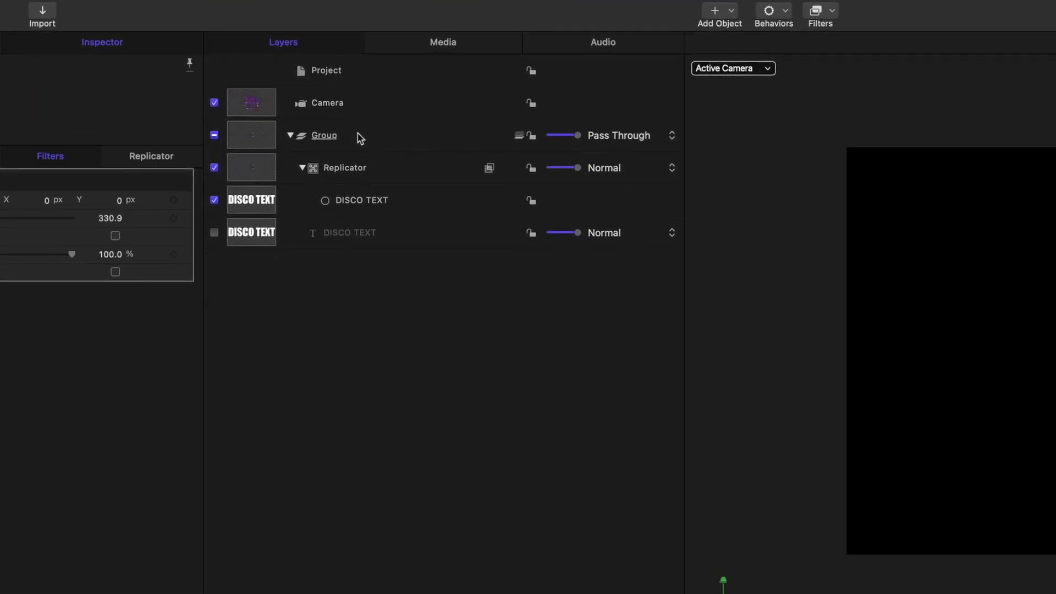
Step: Switch to the Anchor Point tool on the Group and set its anchor Z to -314
left_click(361, 143)
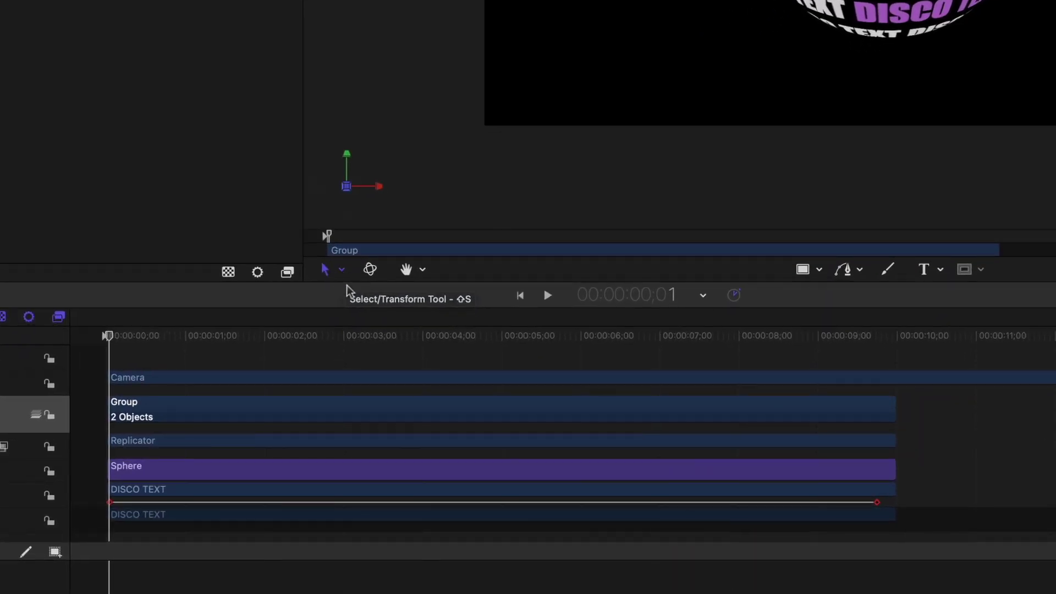
left_click(342, 270)
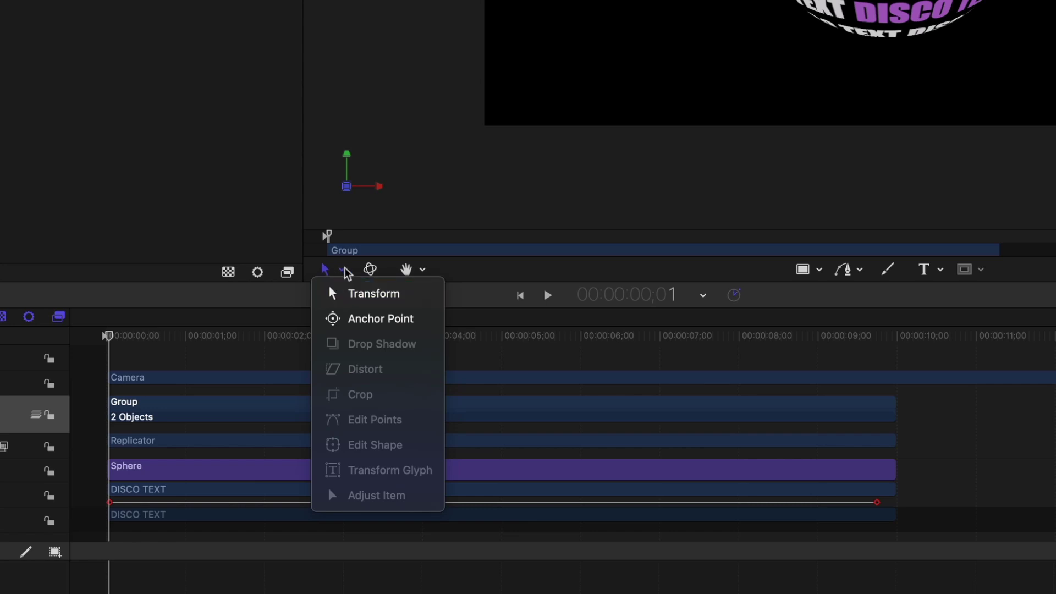
left_click(355, 320)
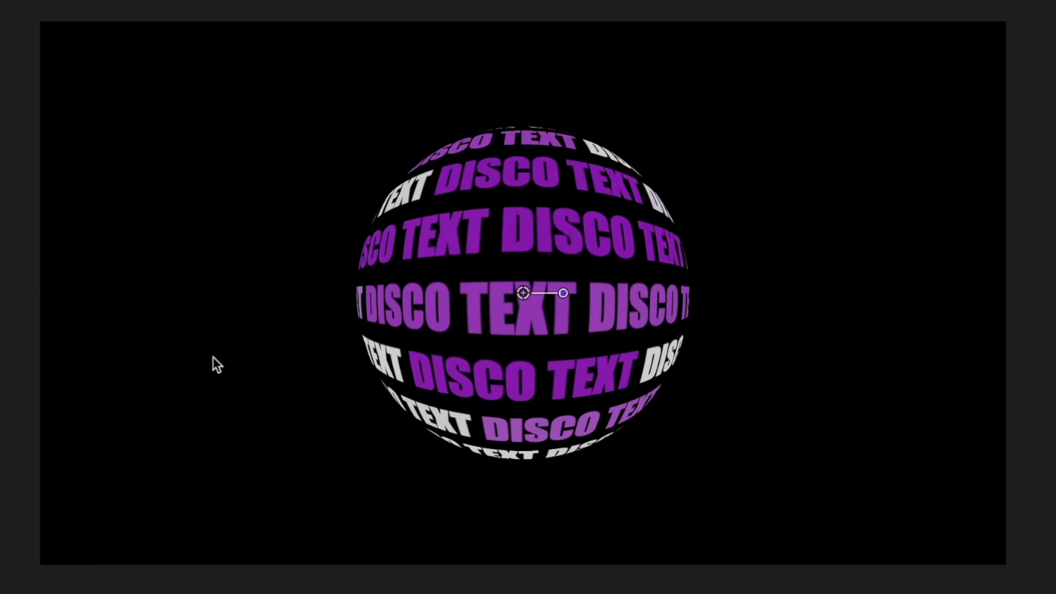
right_click(212, 357)
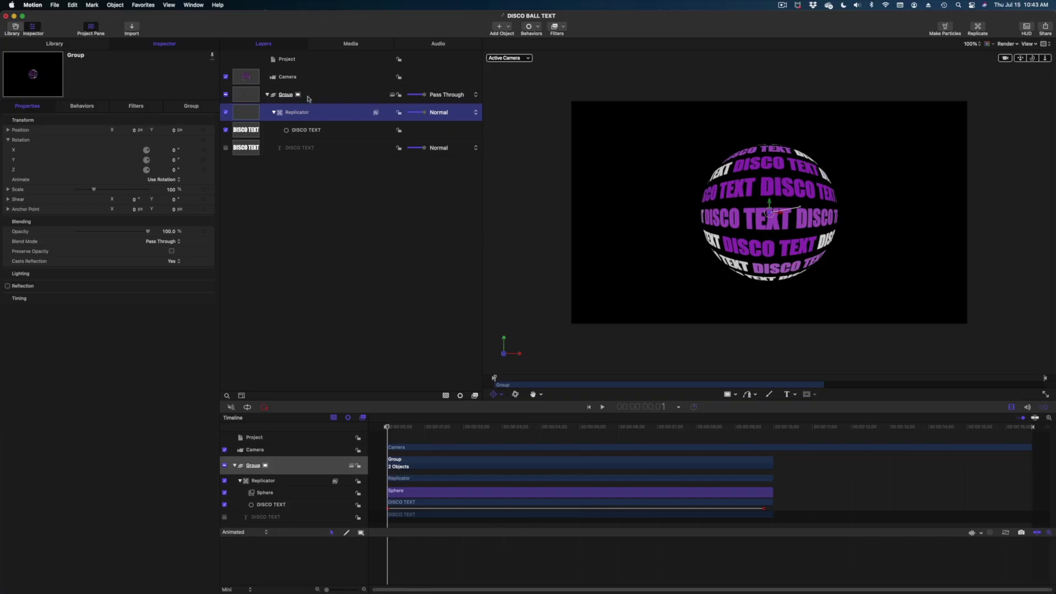
left_click(310, 95)
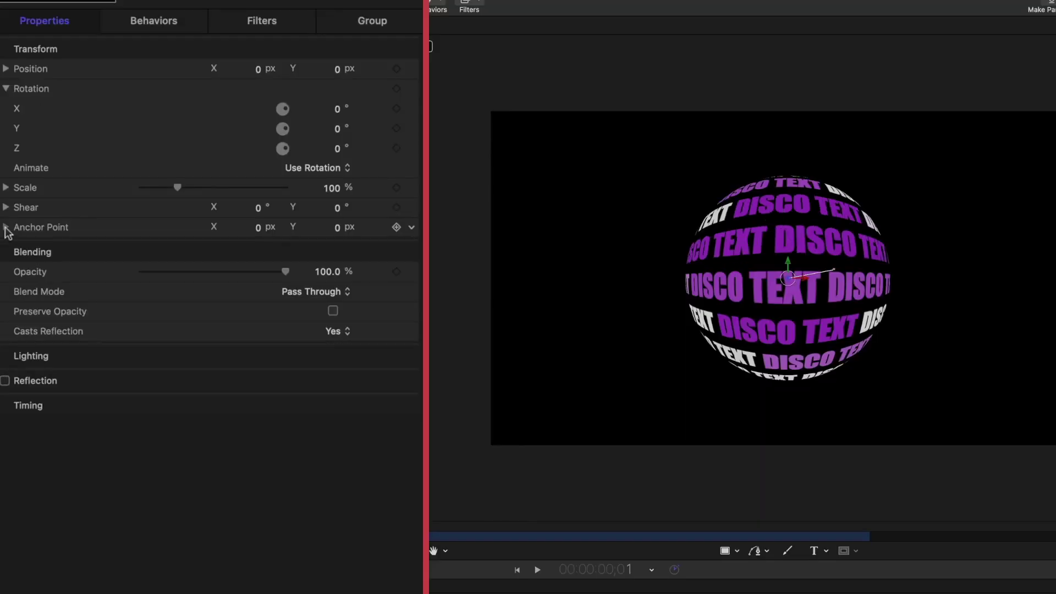
left_click(7, 228)
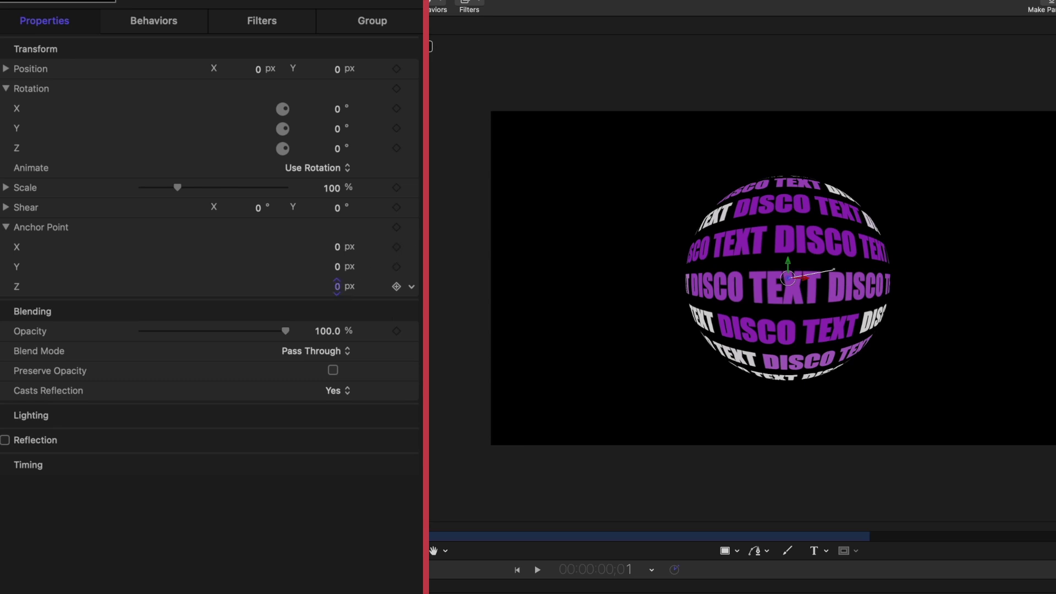
left_click_drag(337, 286, 308, 287)
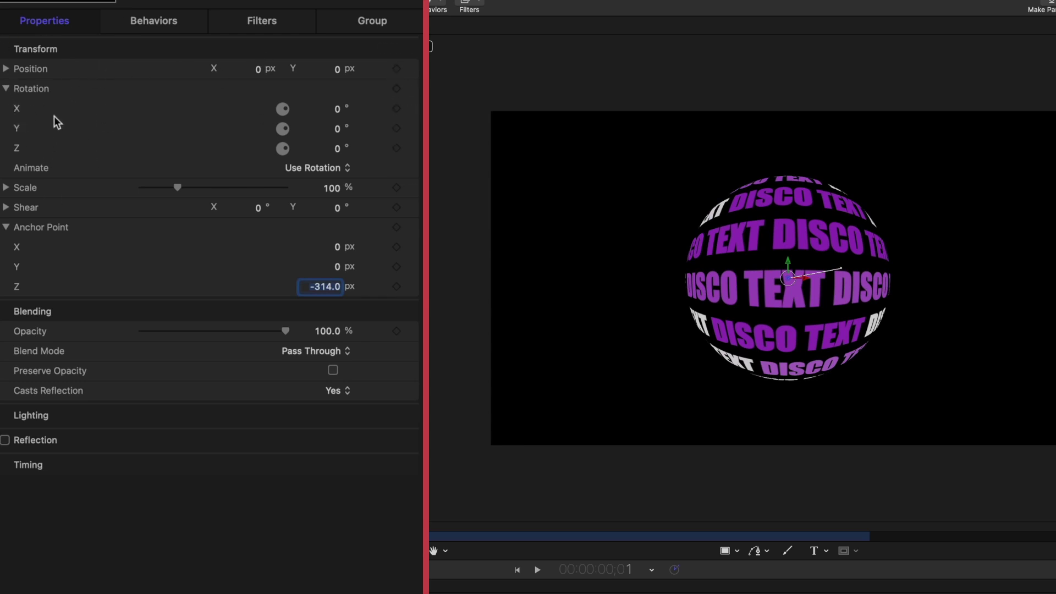
Step: Keyframe the sphere's Y rotation from -40° at the start to 40° near the end, then play it
left_click(398, 128)
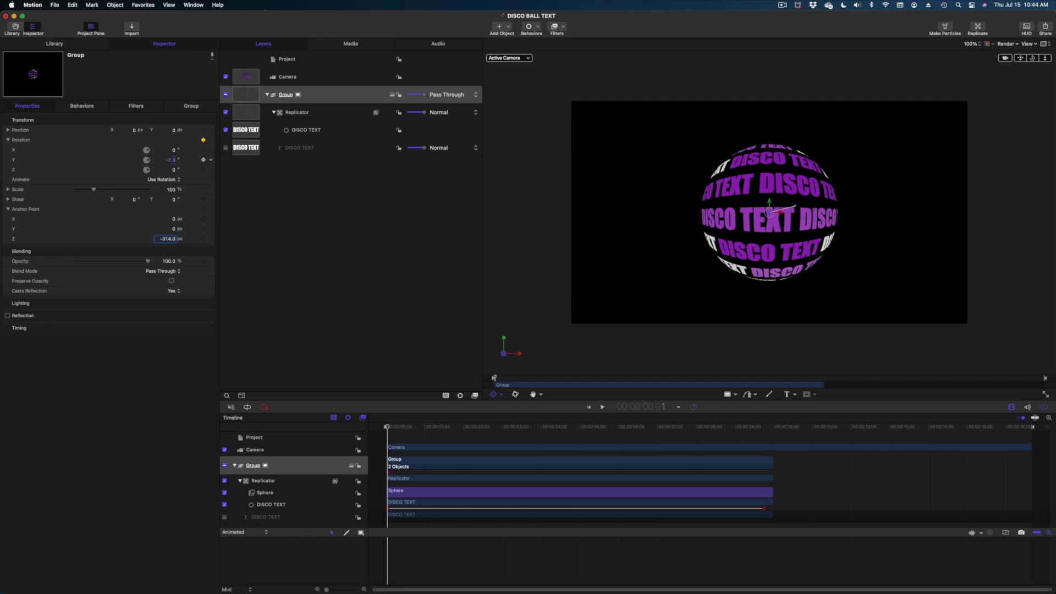
left_click_drag(171, 159, 156, 159)
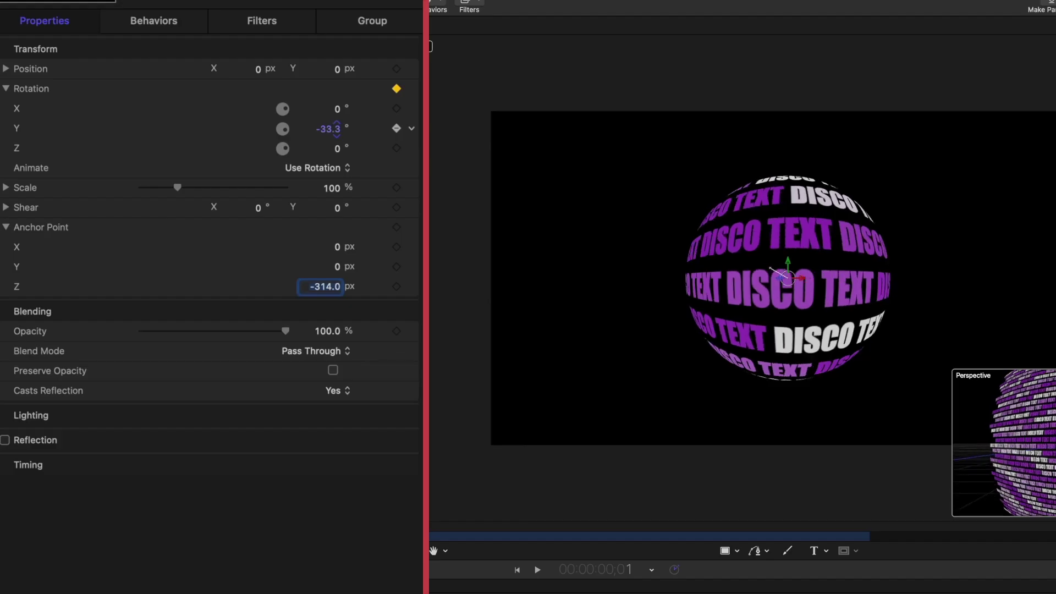
left_click_drag(337, 128, 334, 134)
type("-40")
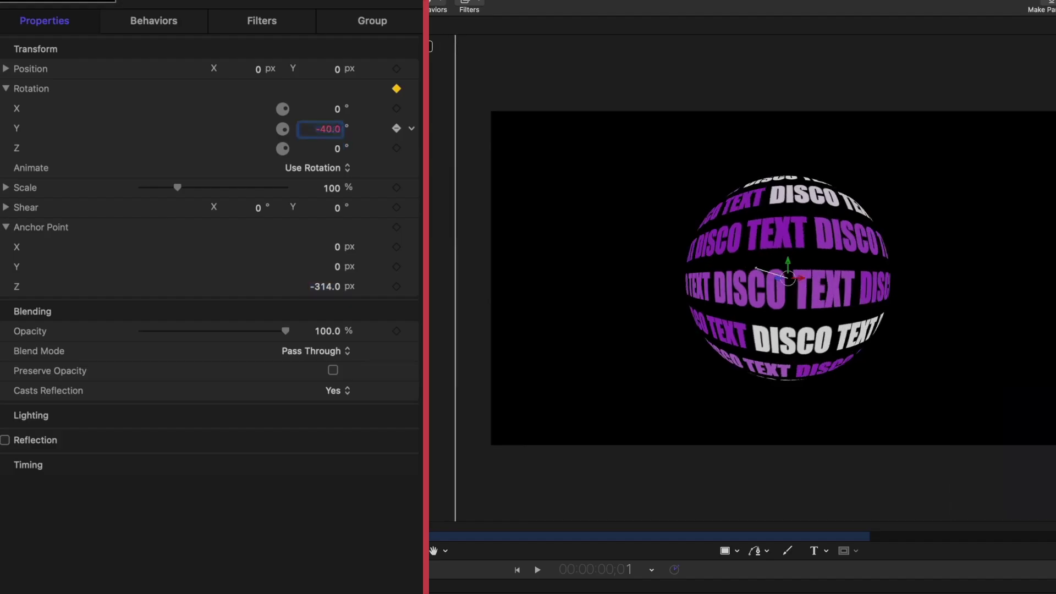
key("Return")
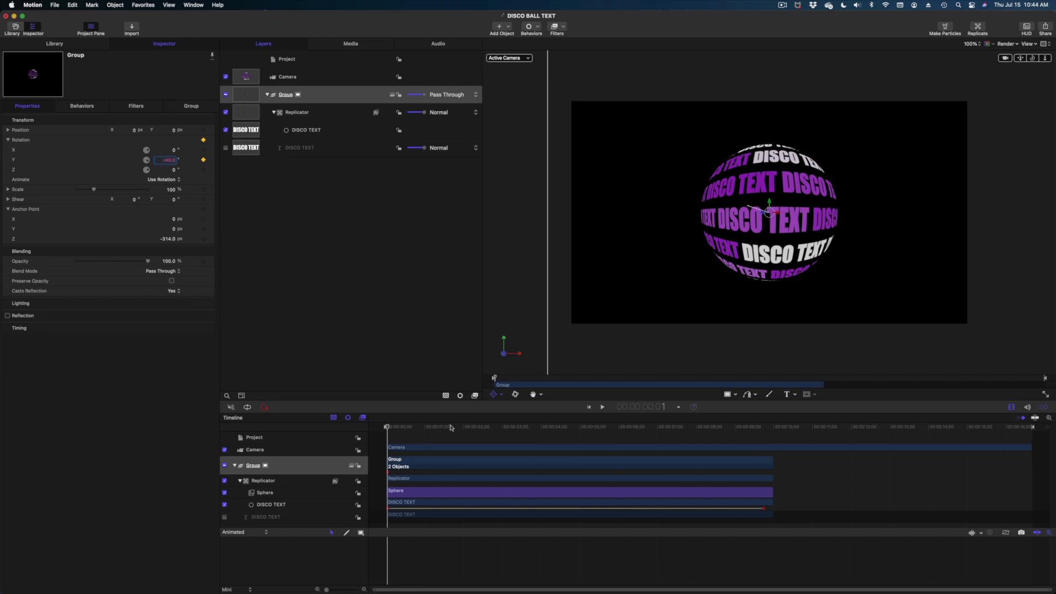
left_click_drag(452, 428, 765, 400)
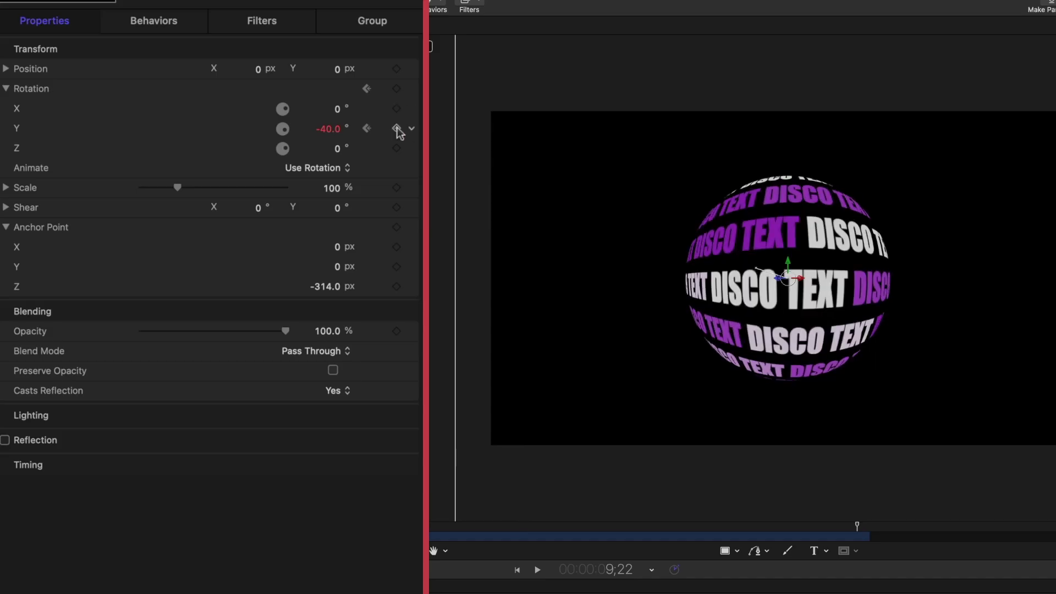
left_click(335, 132)
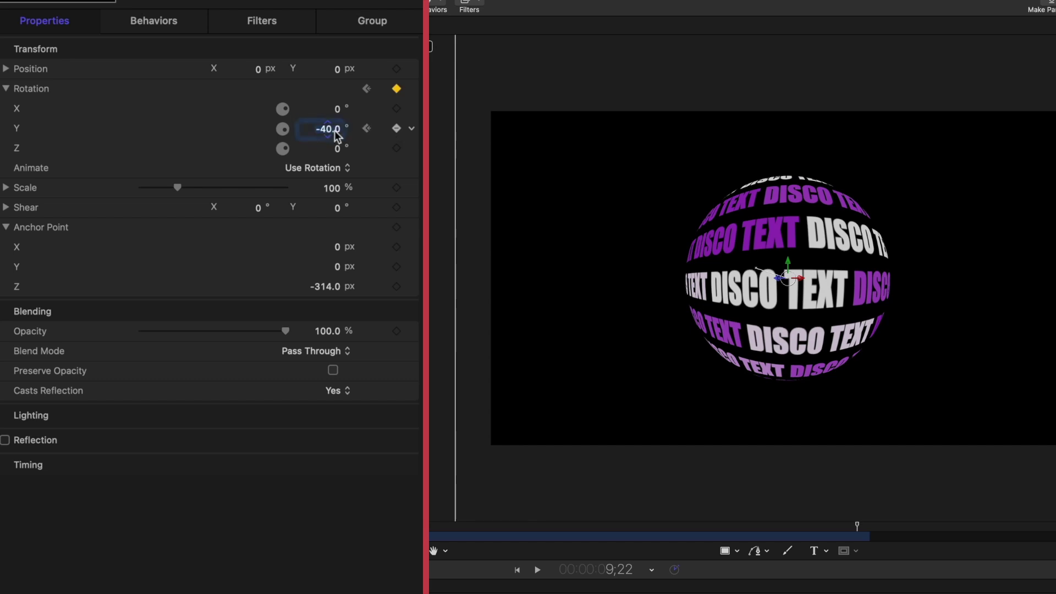
key("Return")
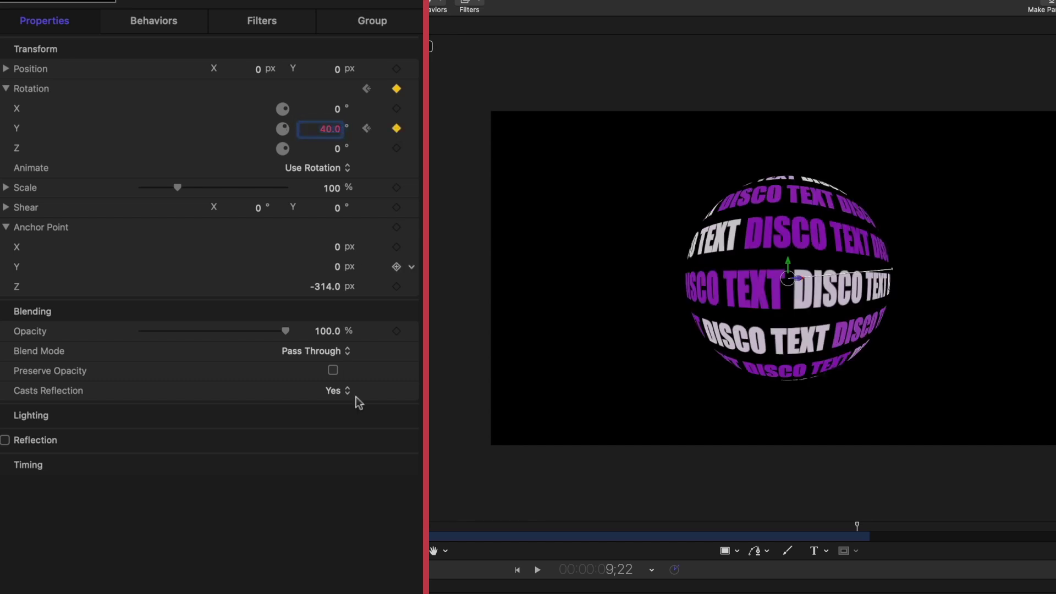
key("space")
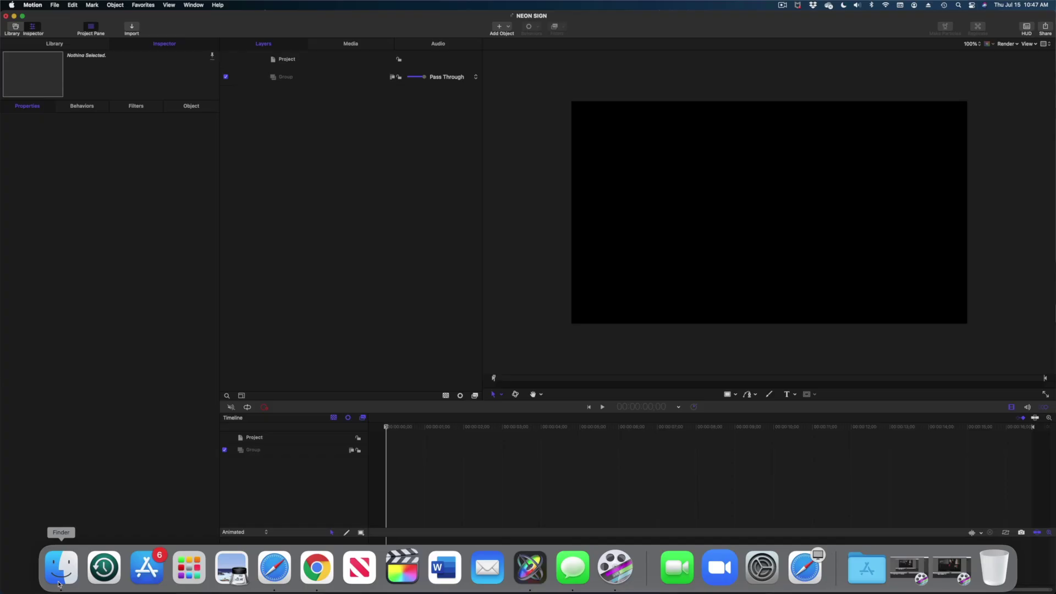
Step: Drag bricks.jpg from Finder into the NEON SIGN project's layers
left_click(59, 565)
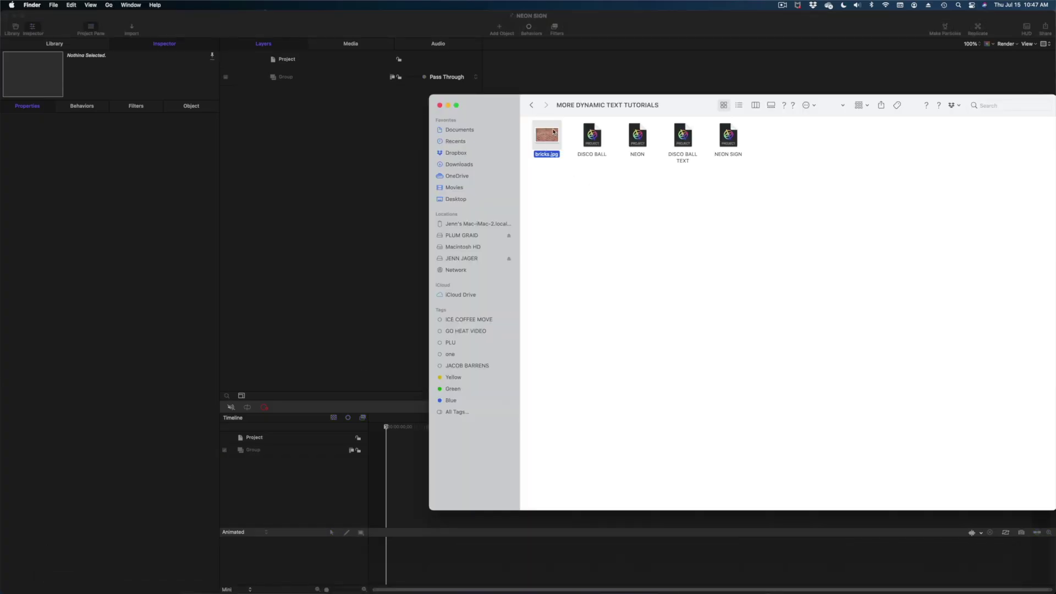
left_click_drag(554, 132, 336, 86)
left_click(324, 162)
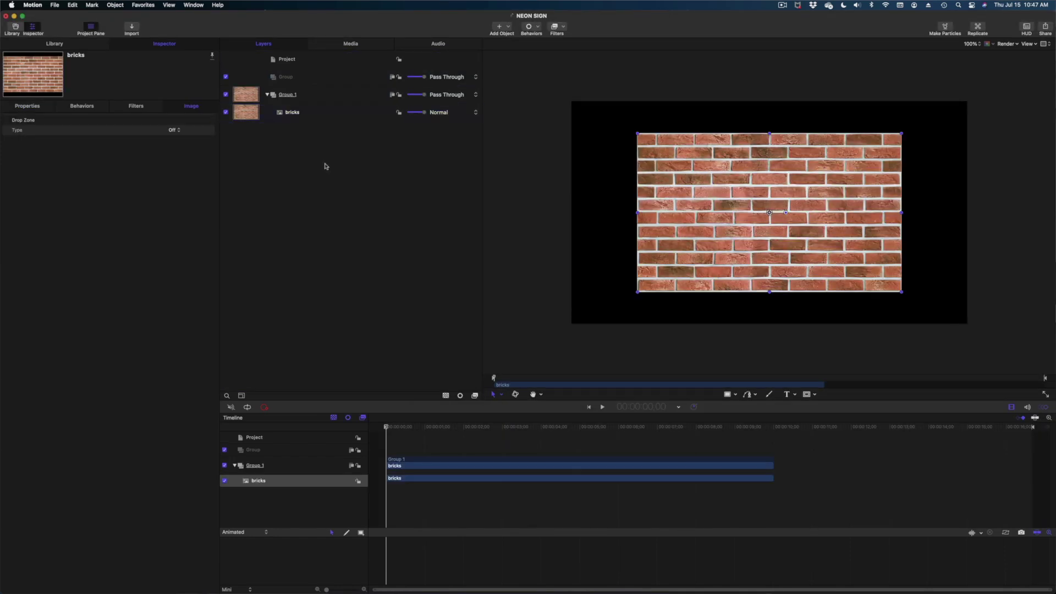
Step: Scale the bricks image to fill the frame and soften it with a light Gaussian Blur
left_click(328, 111)
left_click(24, 106)
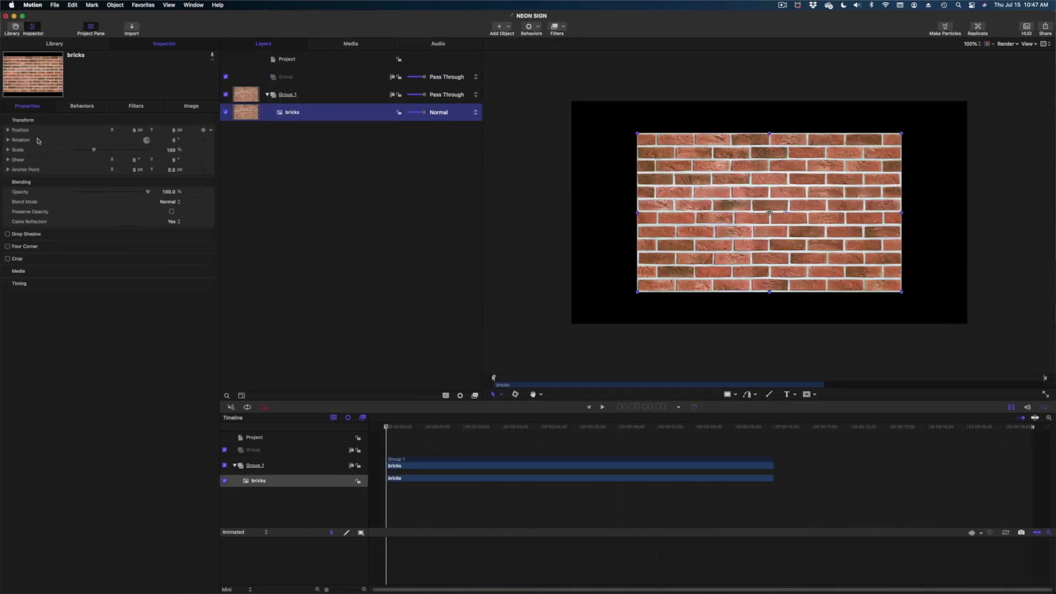
left_click_drag(105, 152, 108, 151)
left_click(300, 114)
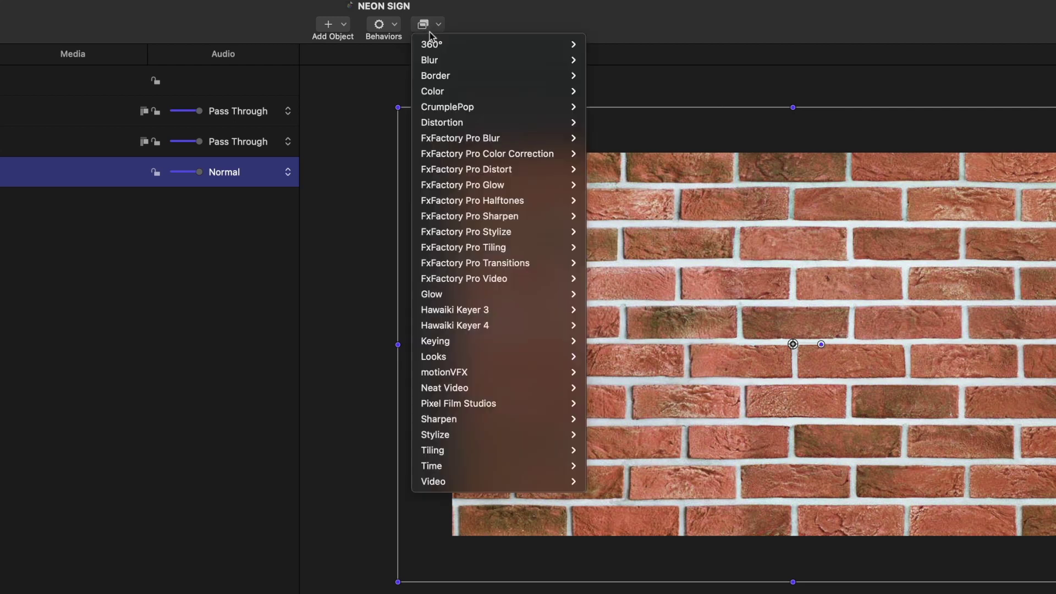
left_click(435, 25)
mouse_move(567, 61)
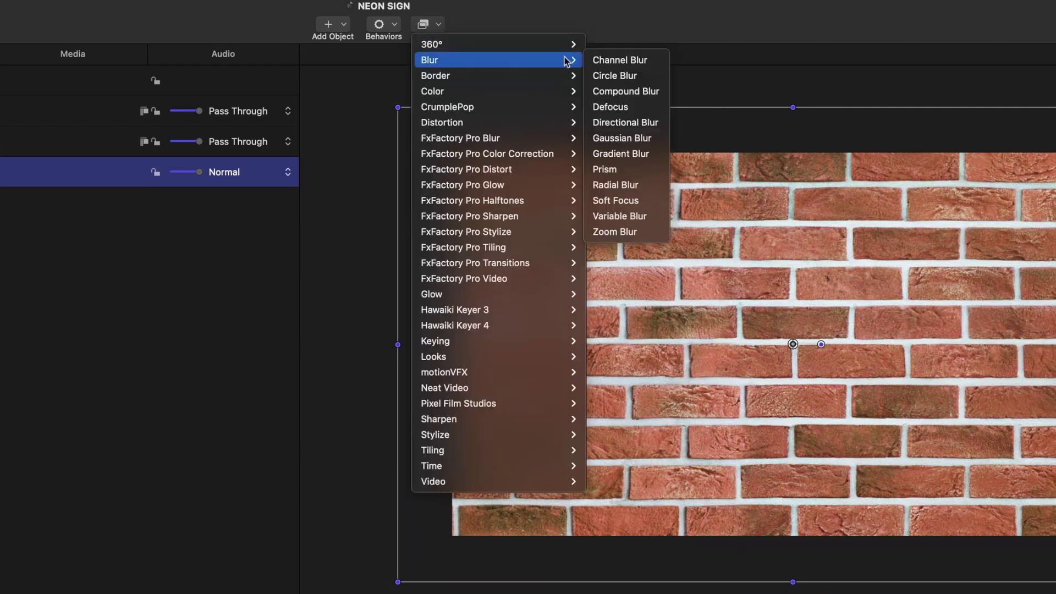
left_click(620, 138)
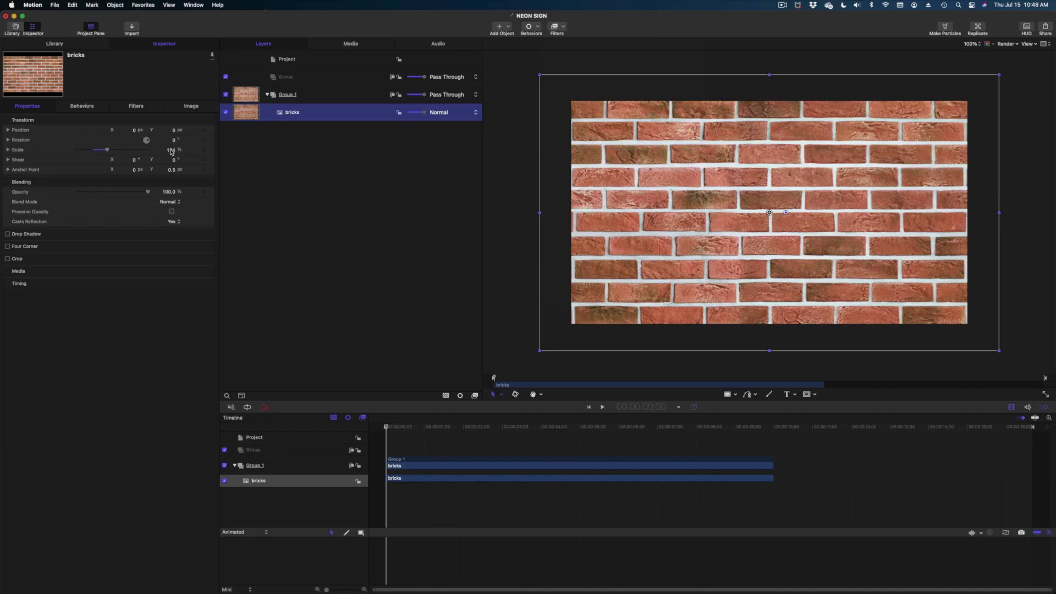
left_click_drag(165, 77, 157, 78)
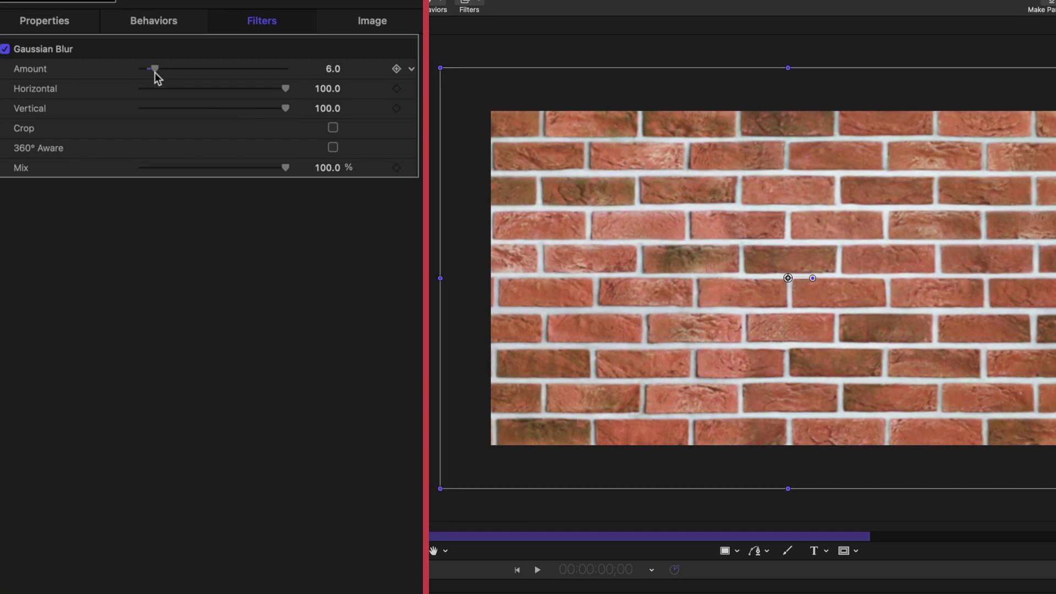
Step: Add a Contrast filter to the bricks and boost the contrast
left_click(480, 2)
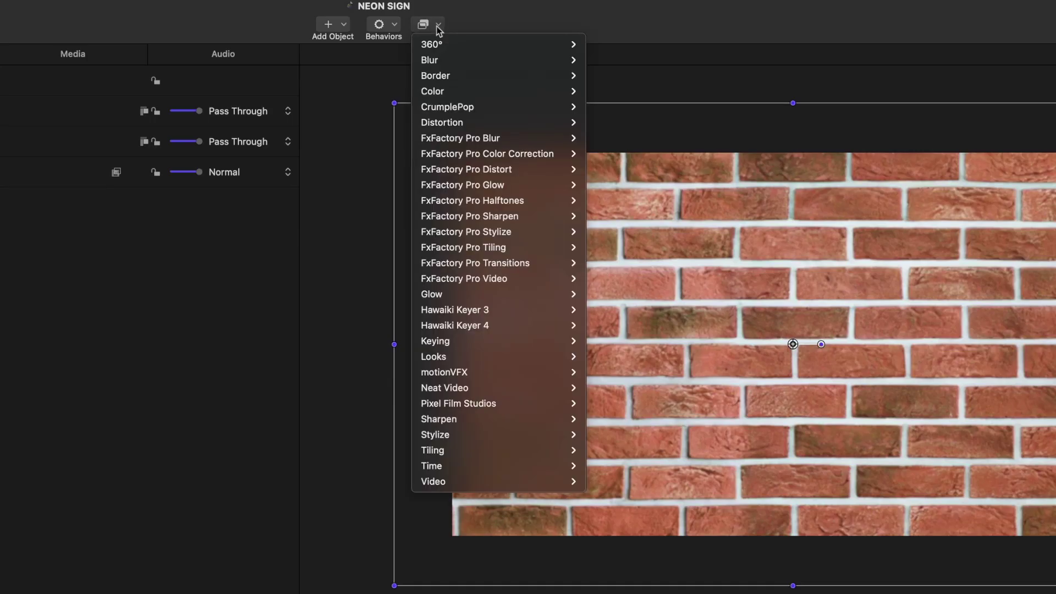
mouse_move(433, 93)
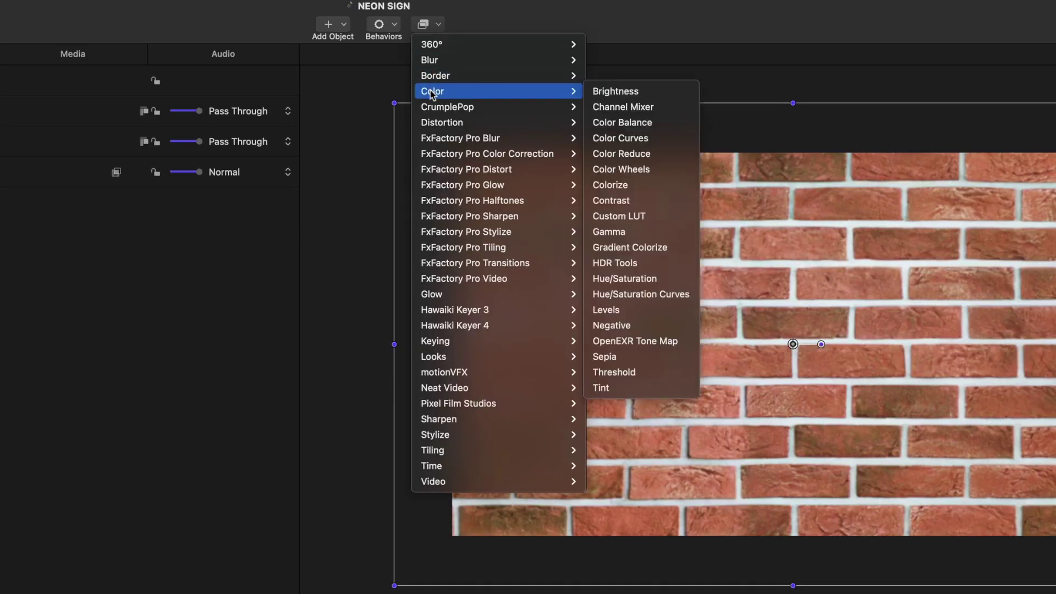
left_click(618, 204)
left_click_drag(213, 66, 249, 71)
left_click_drag(213, 88, 194, 88)
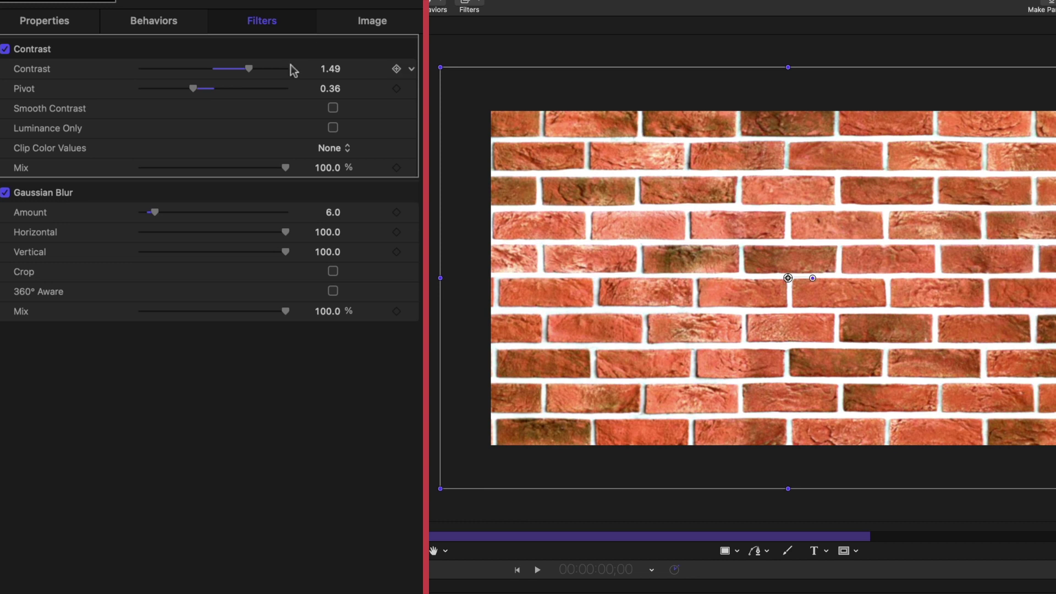
Step: Add Gradient Colorize to the bricks and tint the gradient's dark end reddish
left_click(469, 5)
mouse_move(528, 57)
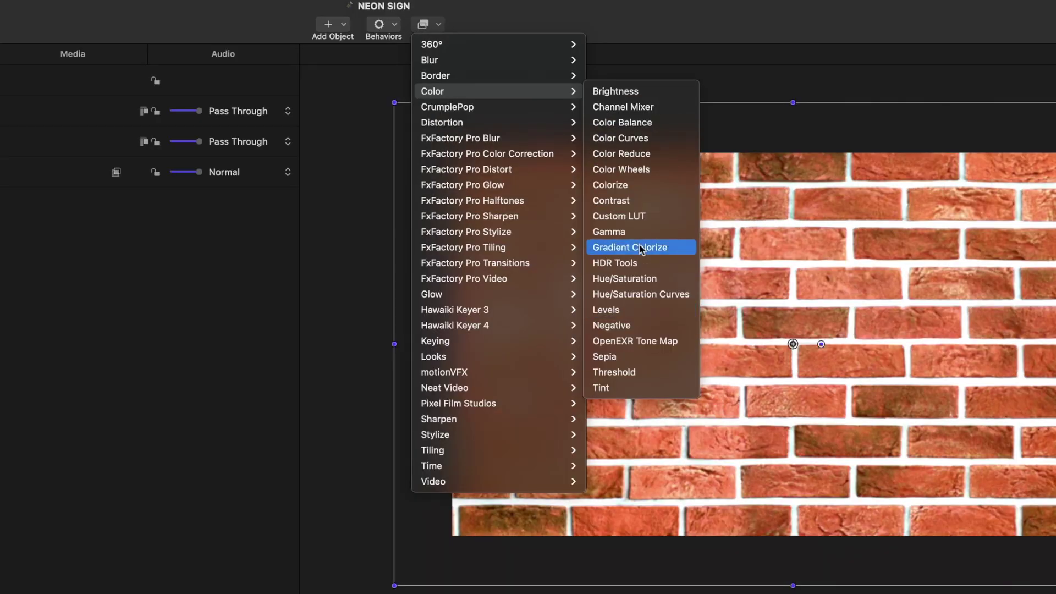
left_click(633, 246)
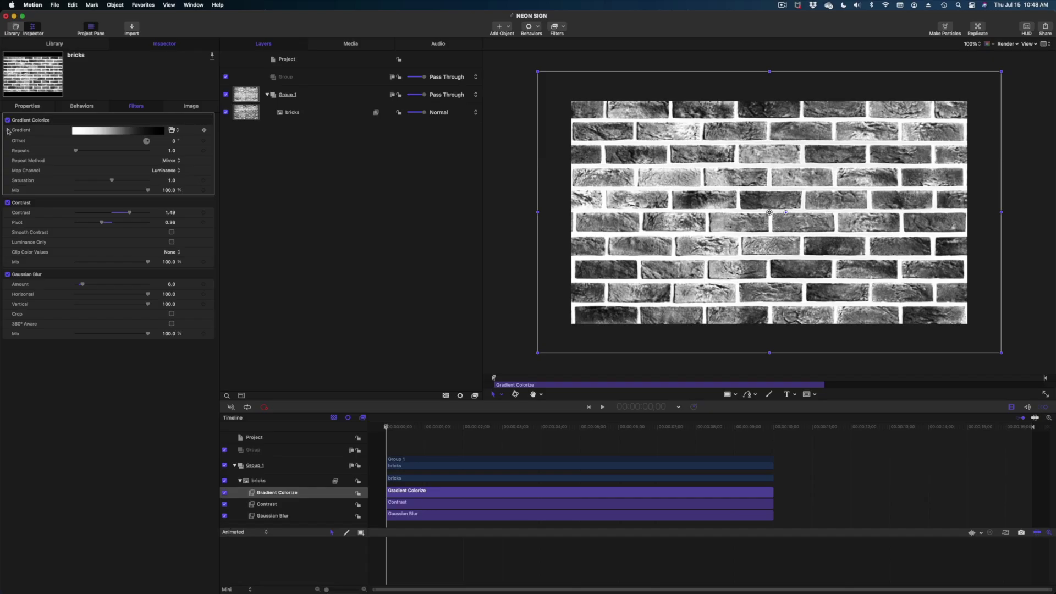
left_click(199, 168)
left_click(167, 176)
left_click(313, 215)
left_click_drag(312, 343, 393, 345)
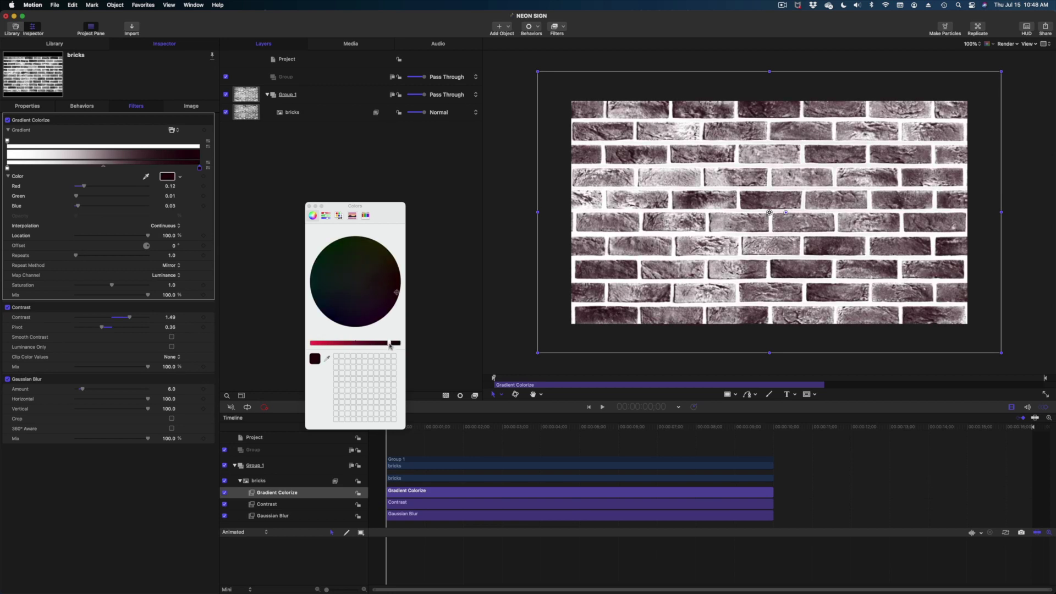
Step: Add a Hue/Saturation filter to the bricks and adjust the saturation
left_click(554, 26)
mouse_move(583, 65)
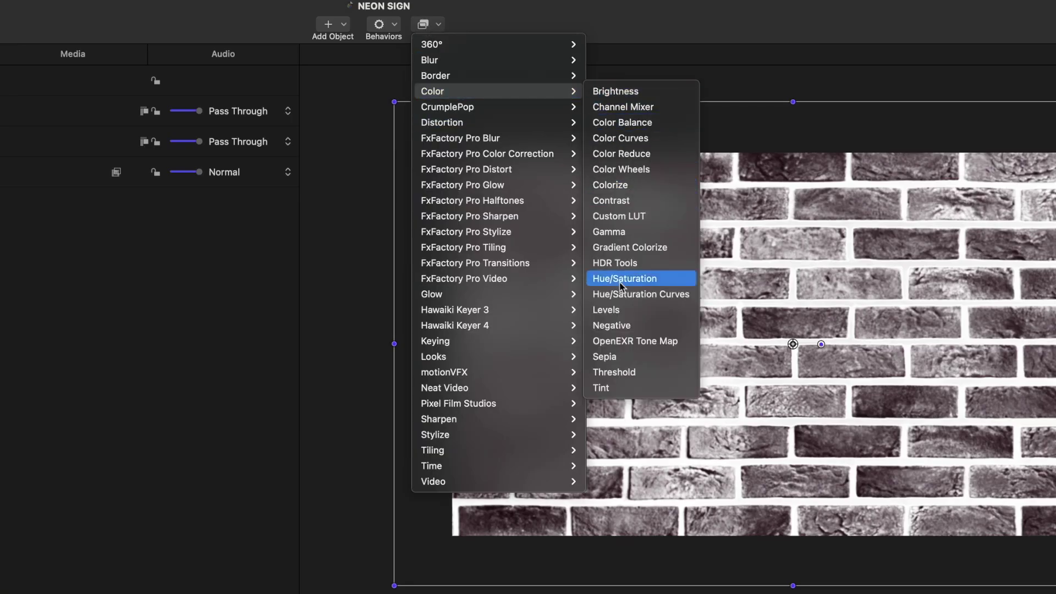
left_click(622, 278)
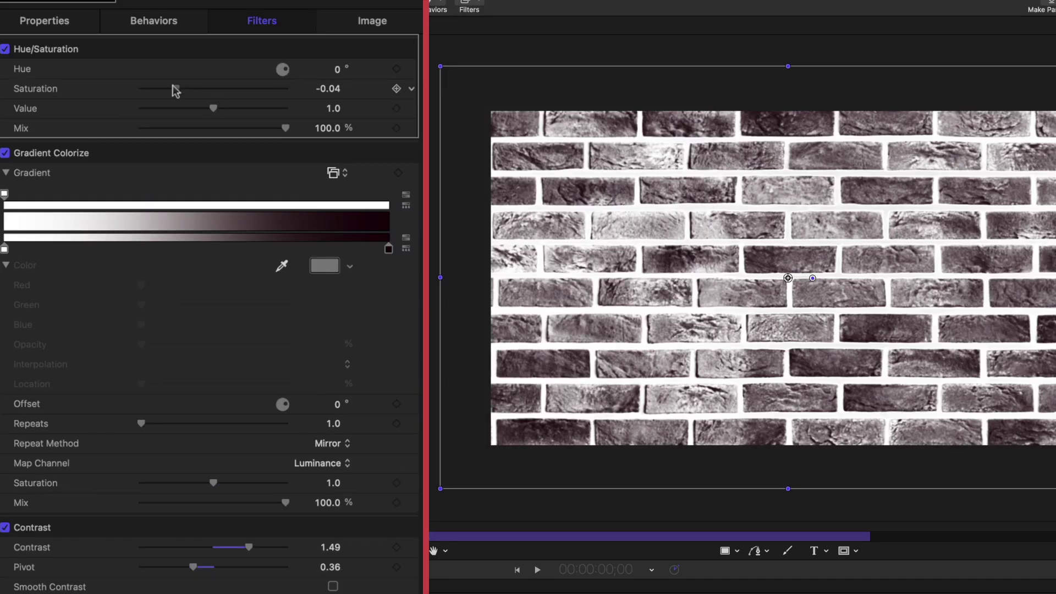
left_click_drag(172, 87, 254, 91)
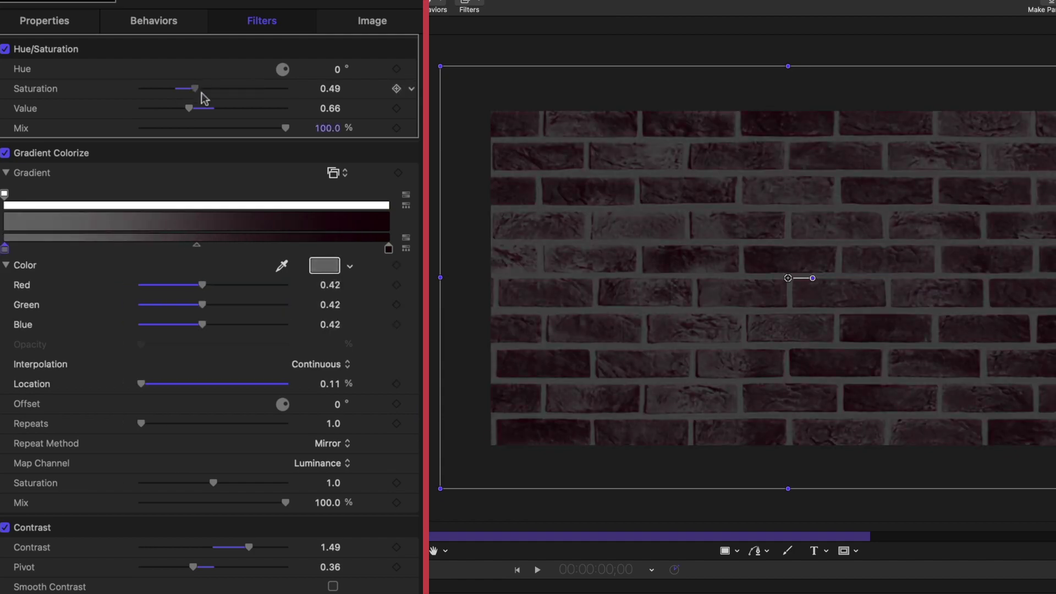
Step: Lower the brick contrast to 1.17, close the Colors window and deselect the layer
left_click_drag(248, 548, 225, 549)
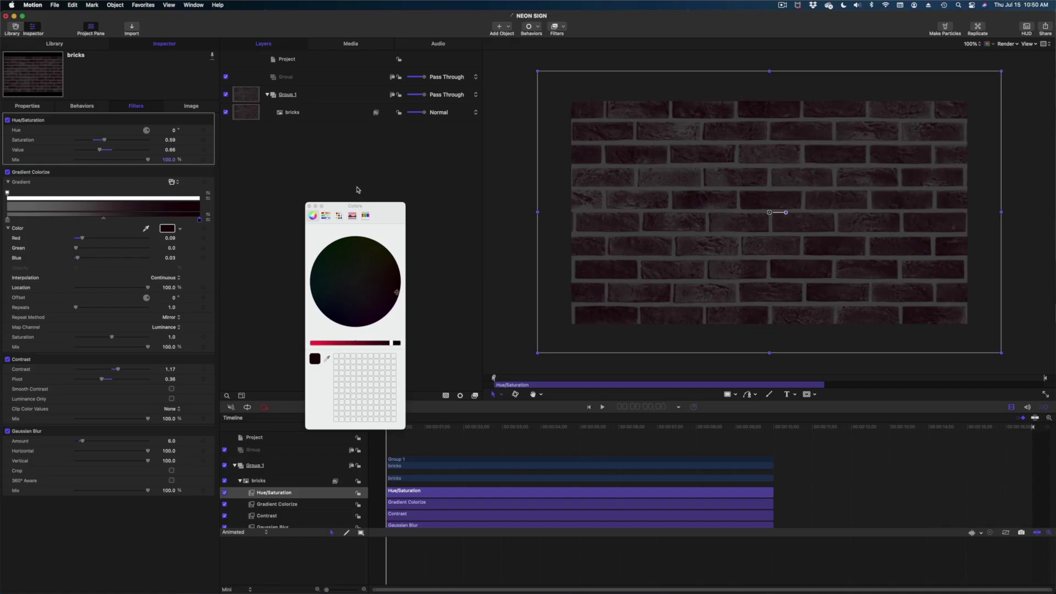
left_click(308, 207)
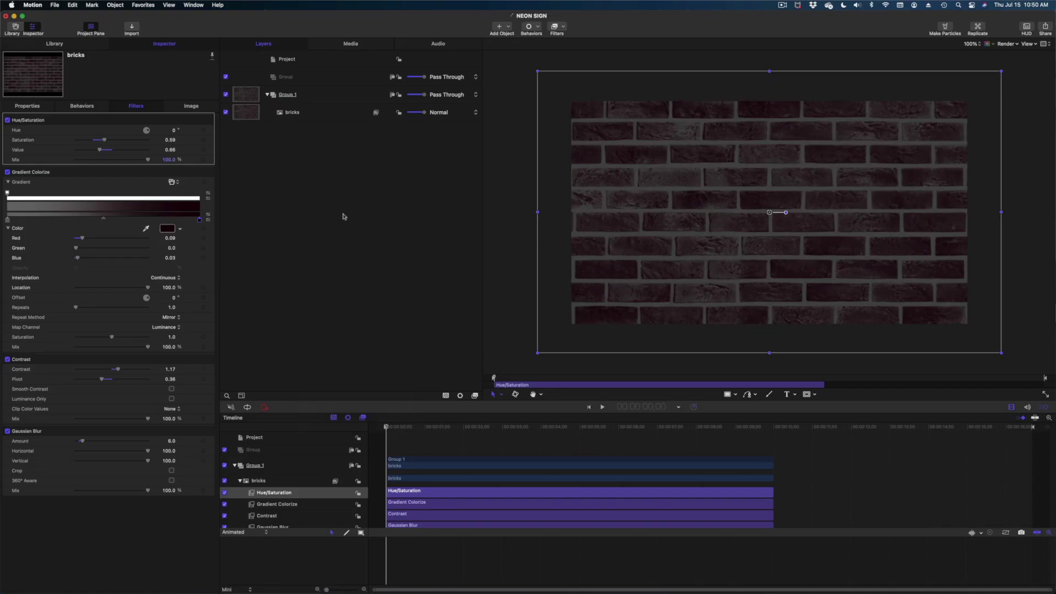
left_click(1018, 113)
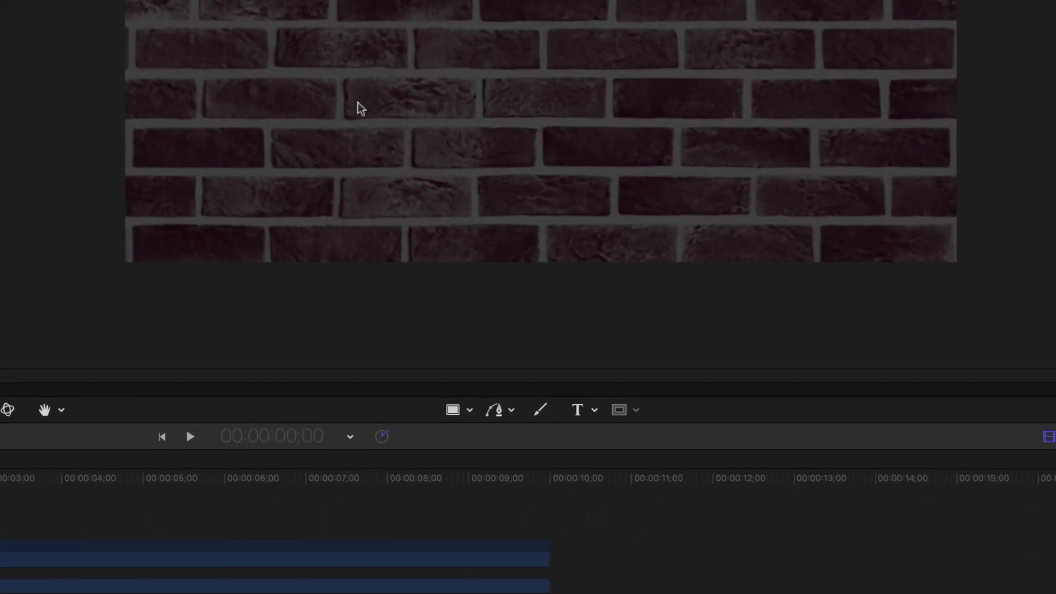
Step: Create a new text layer on the canvas and set its font to SignPainter
left_click(578, 410)
left_click(471, 39)
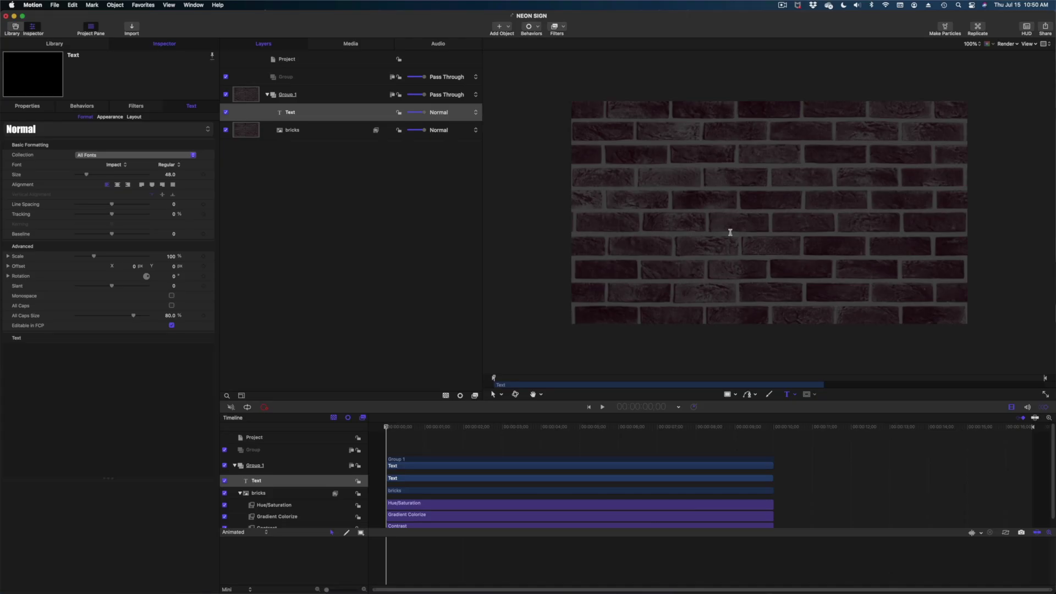
left_click(117, 165)
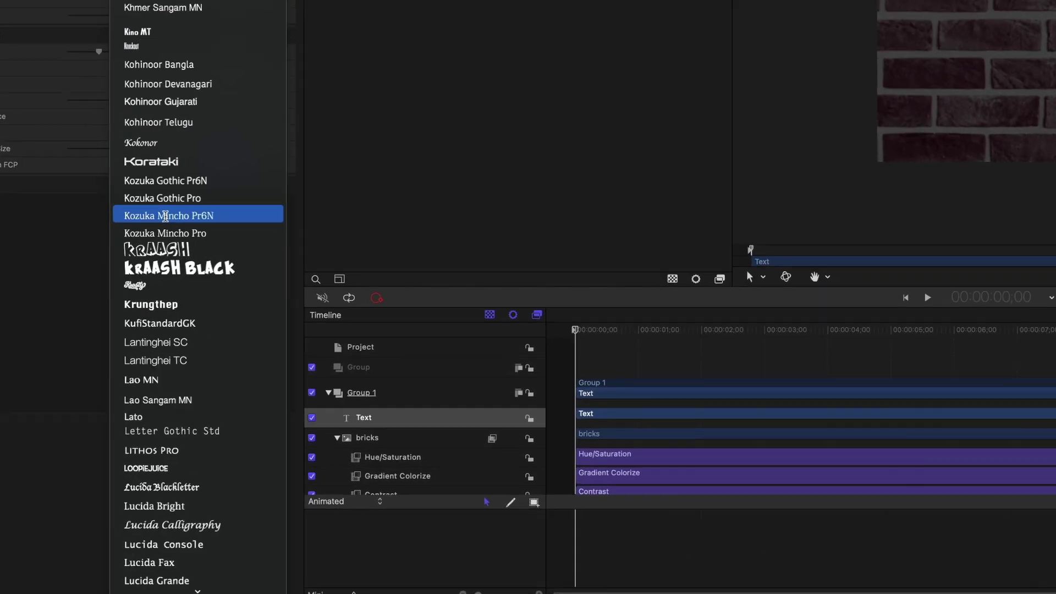
scroll(166, 220, "down", 15)
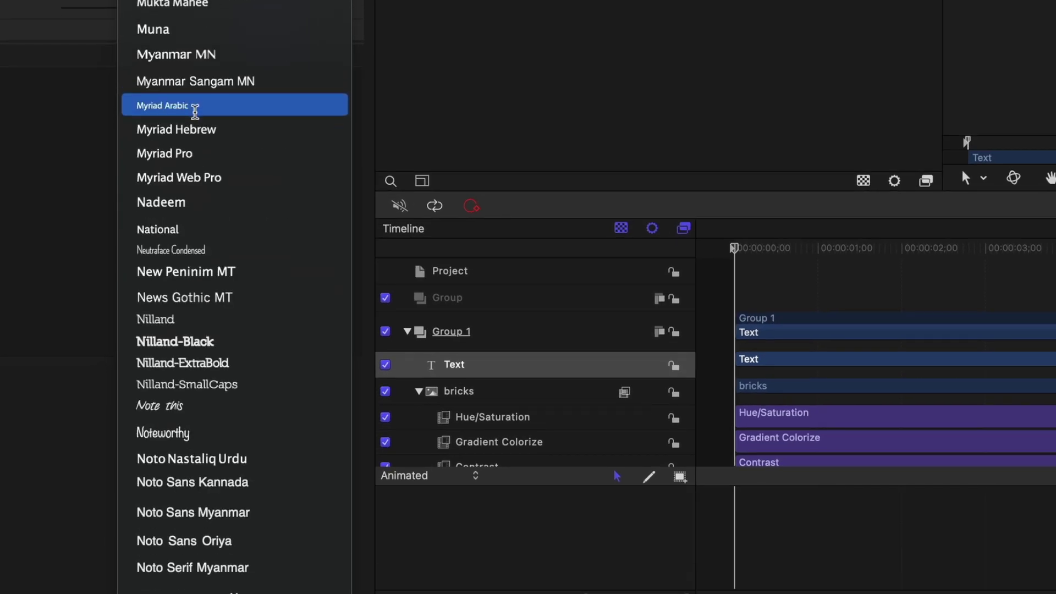
scroll(195, 111, "down", 10)
scroll(196, 110, "down", 3)
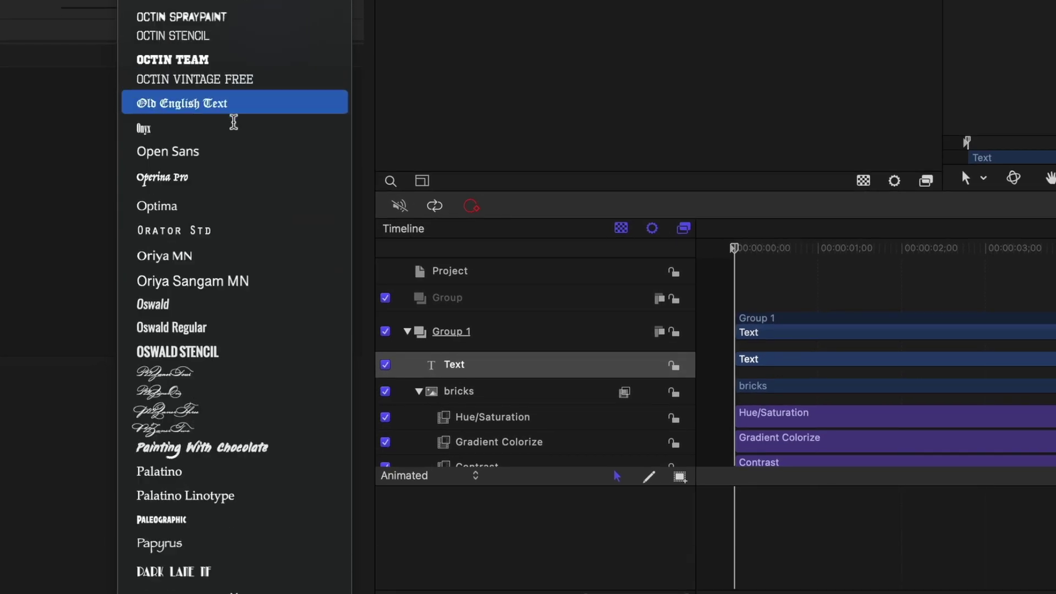
scroll(234, 122, "down", 7)
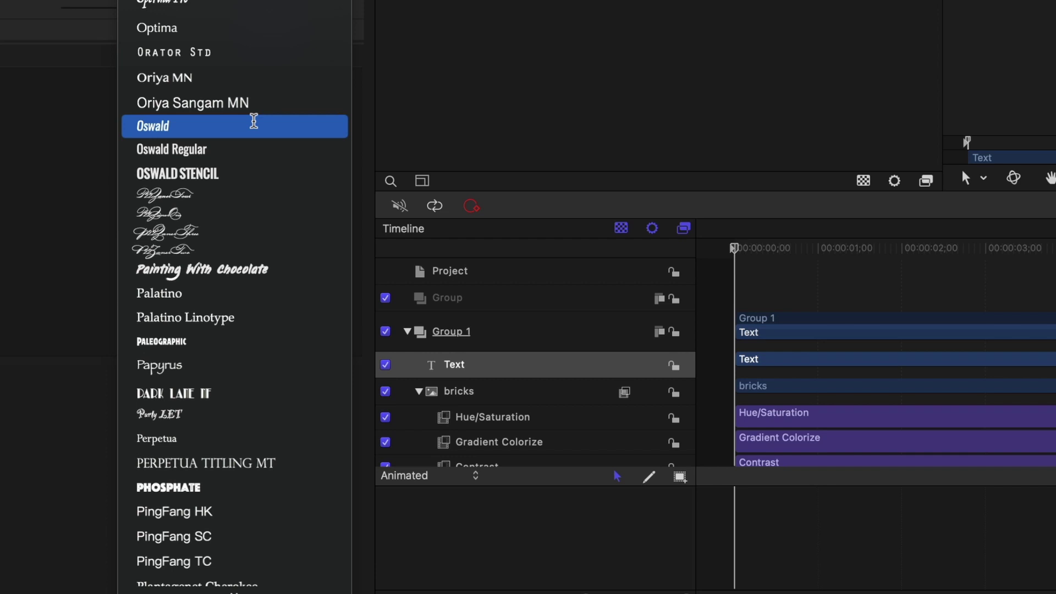
scroll(294, 122, "down", 18)
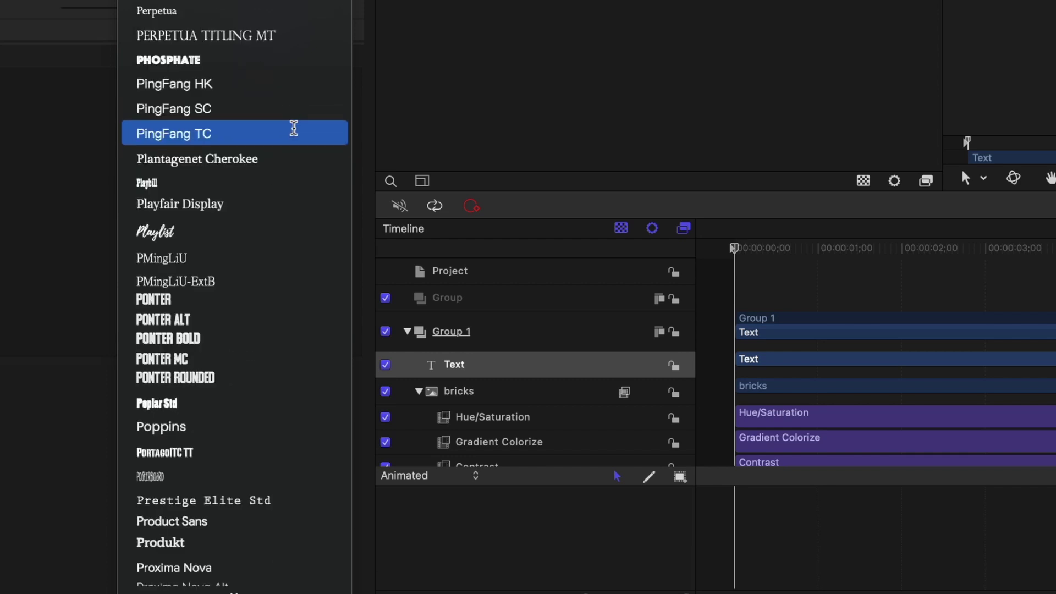
scroll(294, 128, "down", 20)
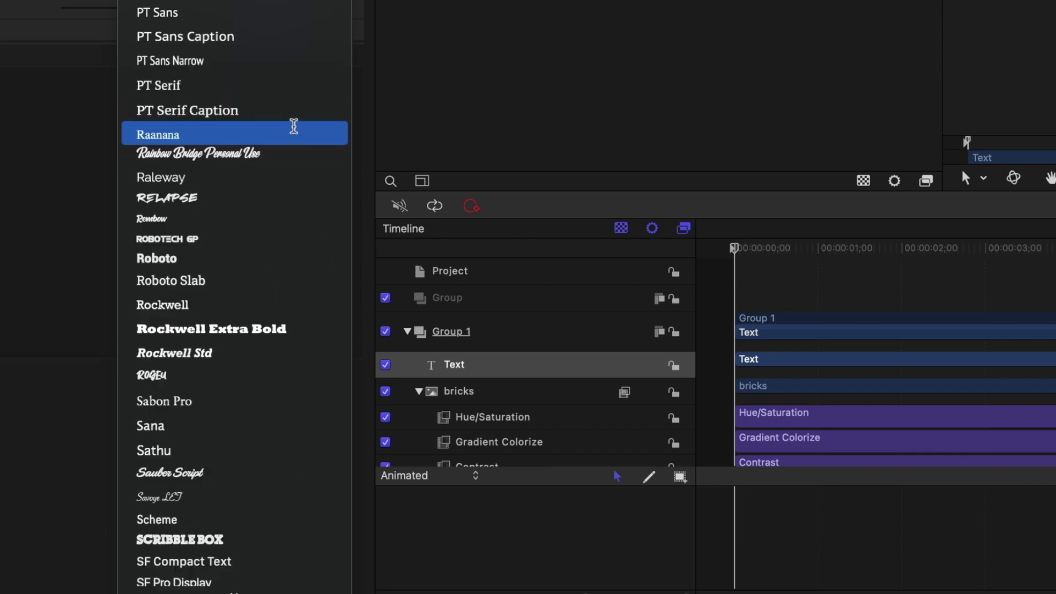
scroll(294, 127, "down", 7)
scroll(294, 125, "down", 4)
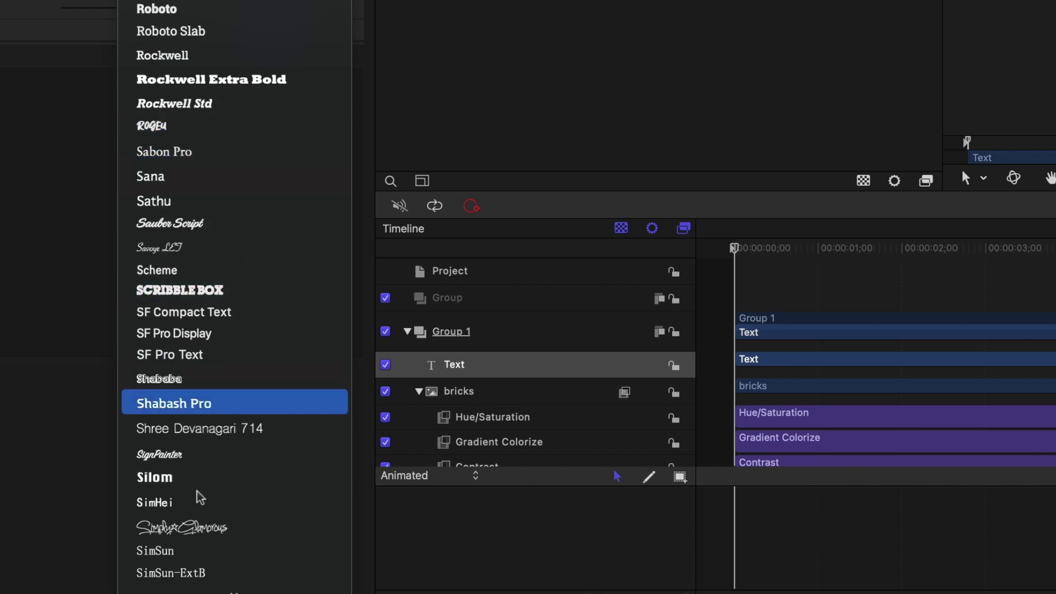
left_click(165, 453)
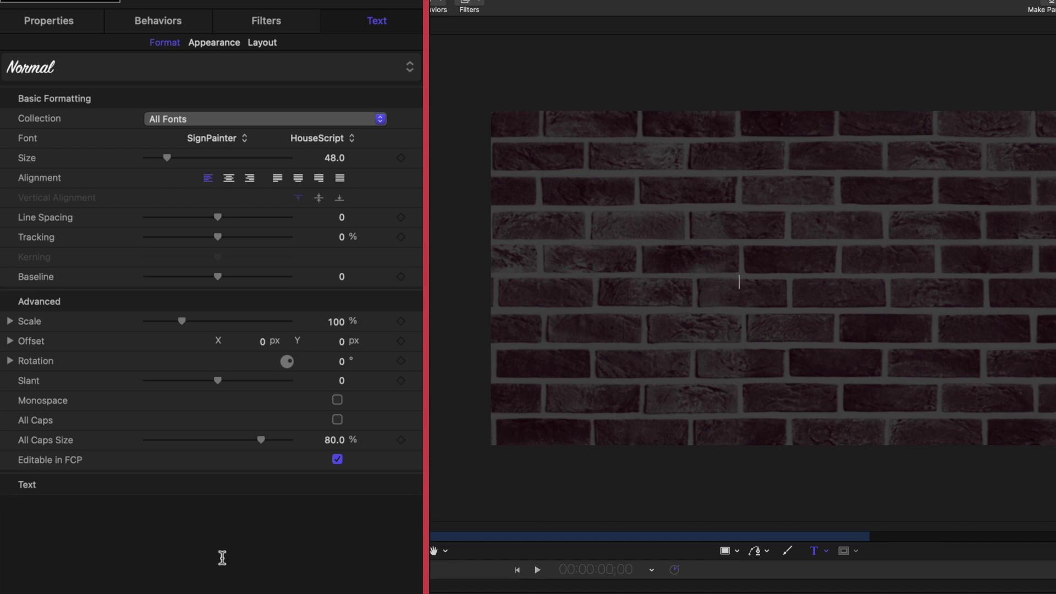
Step: Type 'neon', enlarge it to size 836 and centre it on the brick wall
type("Ne")
key("BackSpace")
key("BackSpace")
type("neon")
left_click_drag(167, 158, 397, 148)
left_click_drag(811, 195, 749, 202)
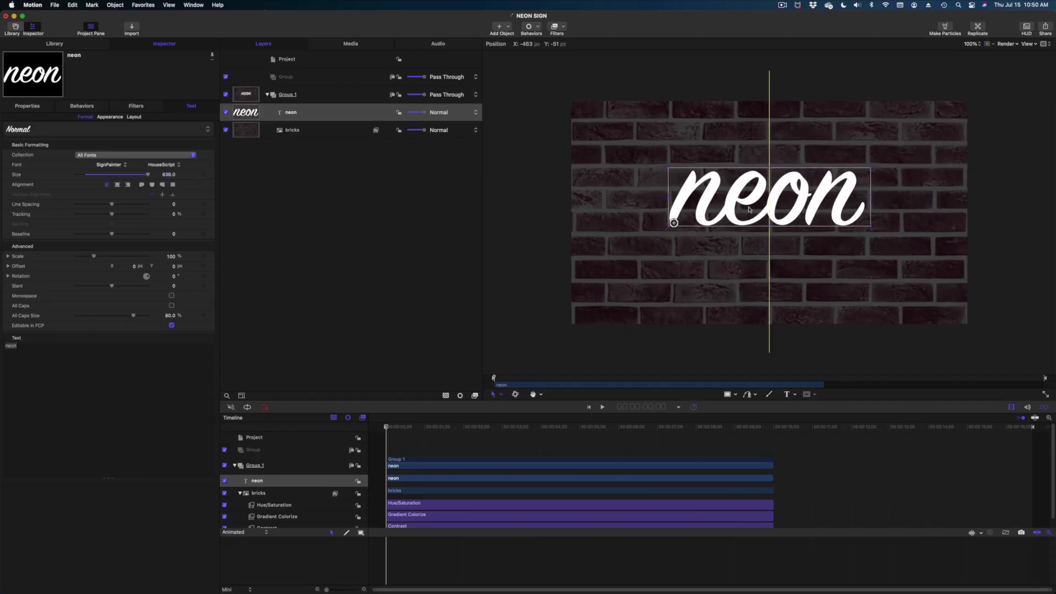
left_click(1049, 134)
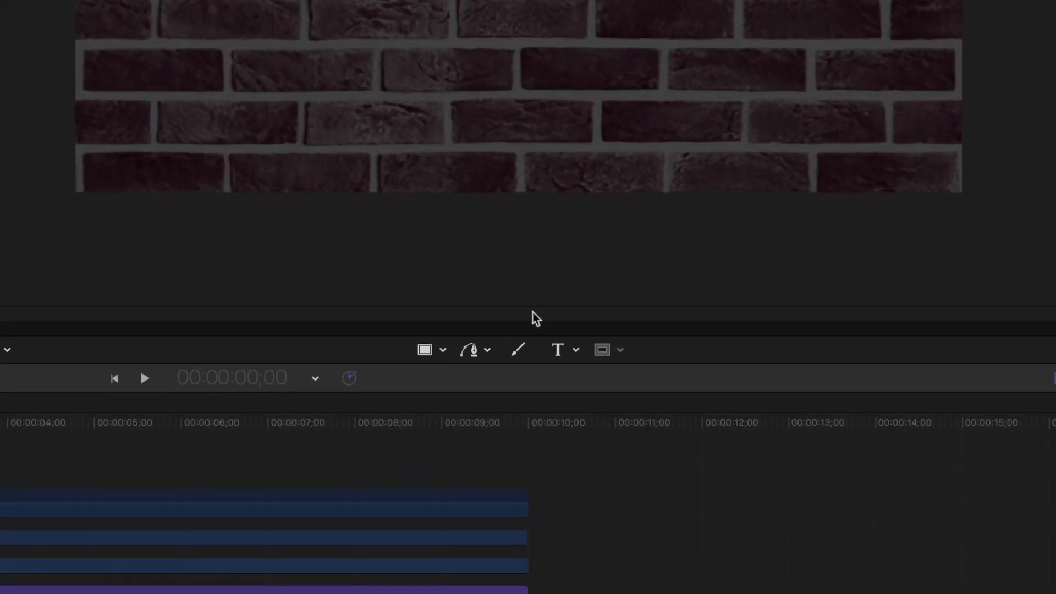
Step: Switch the pen tool to Bezier mode for tracing the neon lettering
left_click(487, 351)
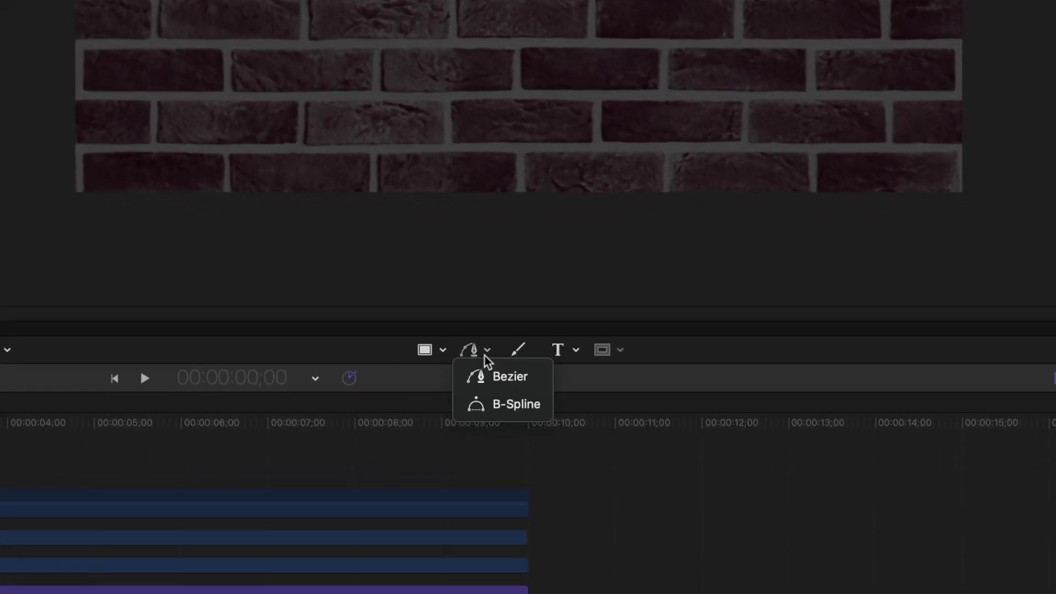
left_click(488, 378)
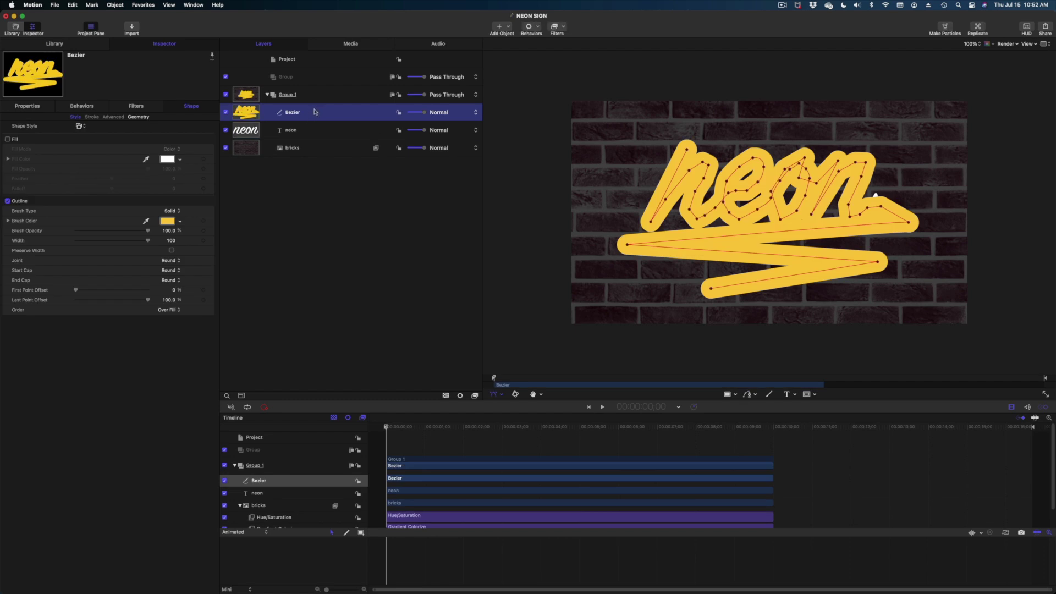
Step: Select the traced Bezier path and reduce its outline width from 100 to 74
left_click(747, 191)
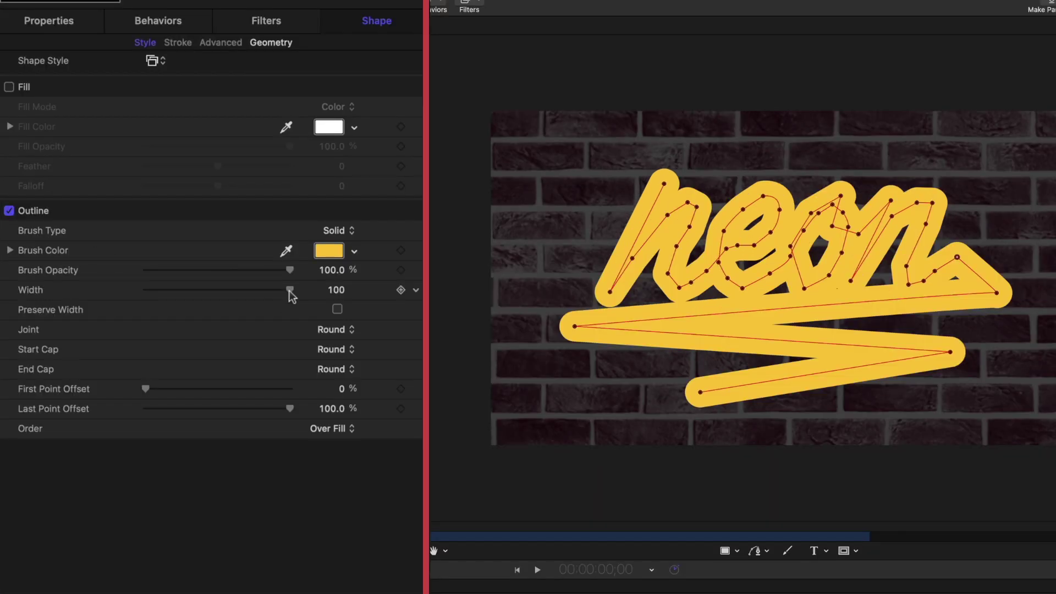
left_click_drag(289, 289, 252, 300)
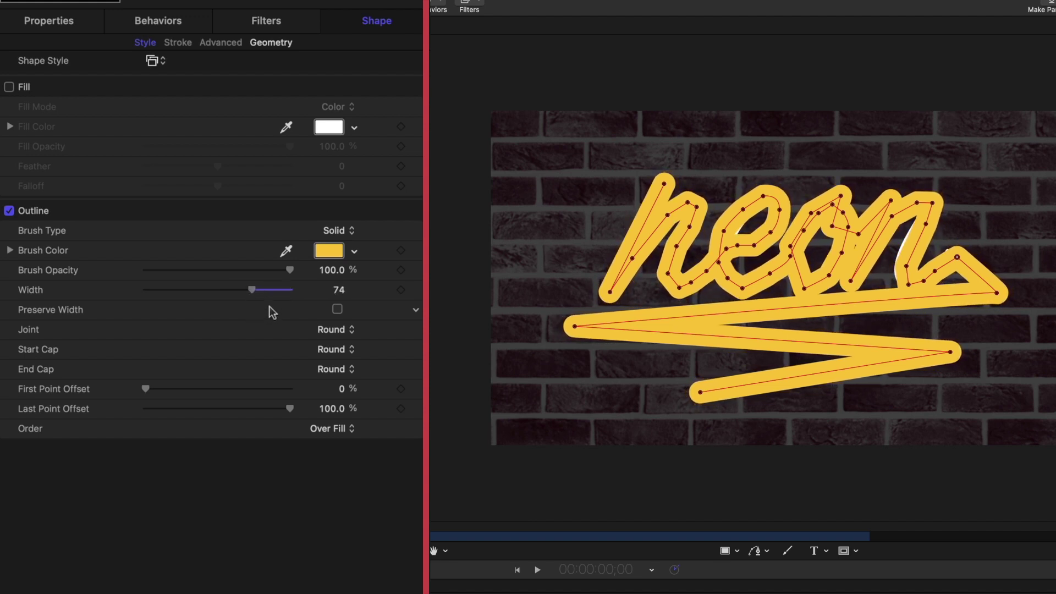
Step: Apply the Traditional 3D Brush shape style to the yellow Bezier outline
left_click(153, 62)
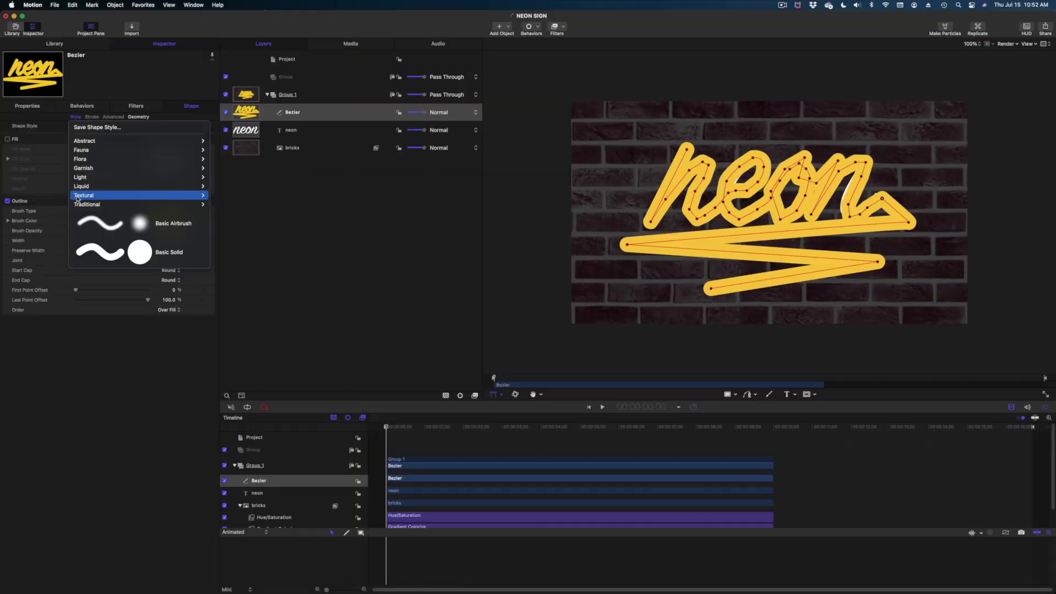
mouse_move(157, 222)
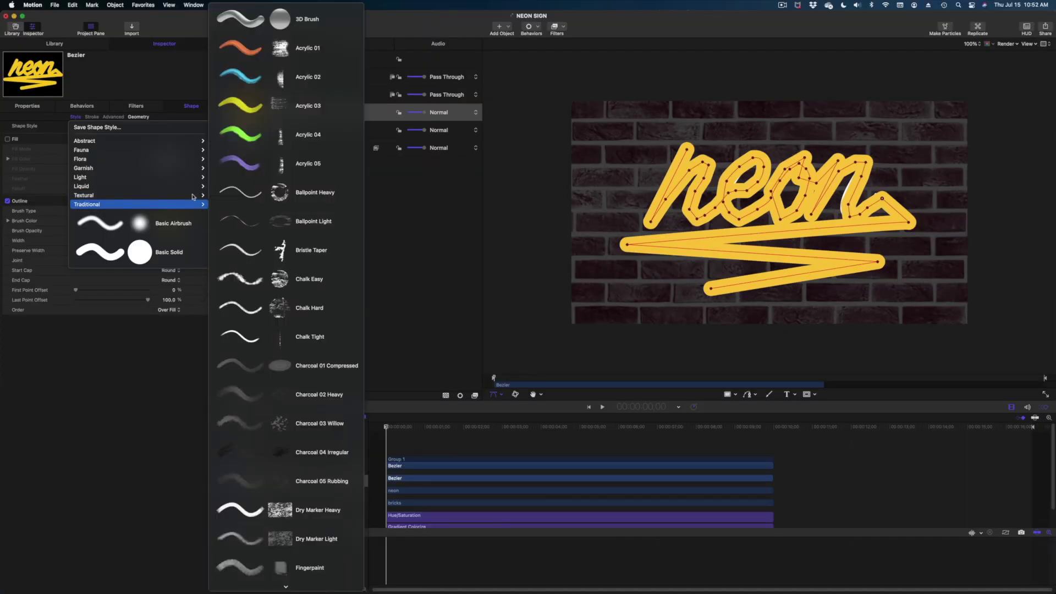
left_click(290, 22)
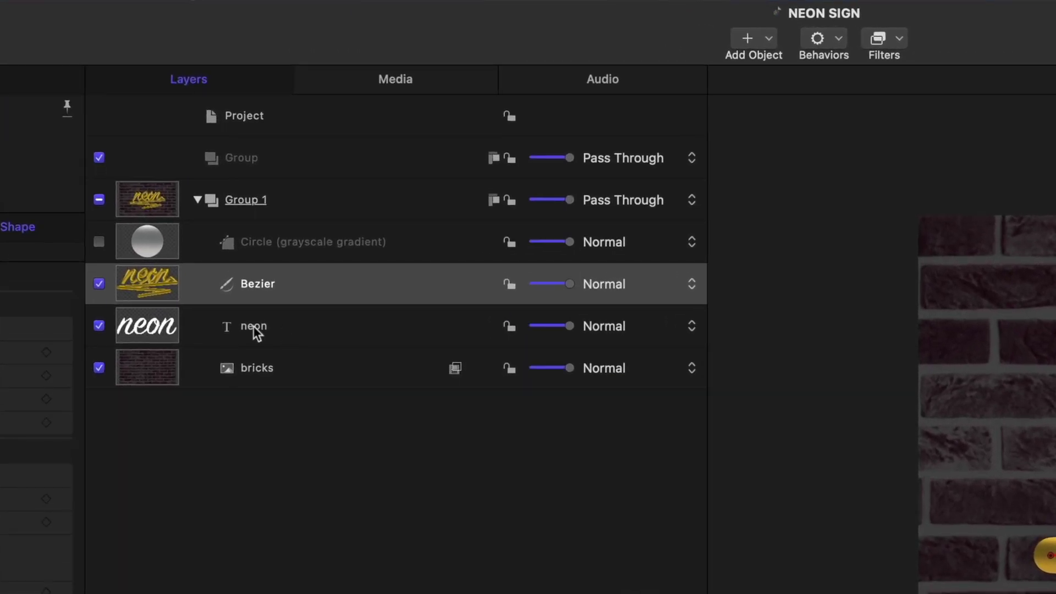
Step: Hide the original neon text layer and set the path's Roundness to 50
left_click(99, 327)
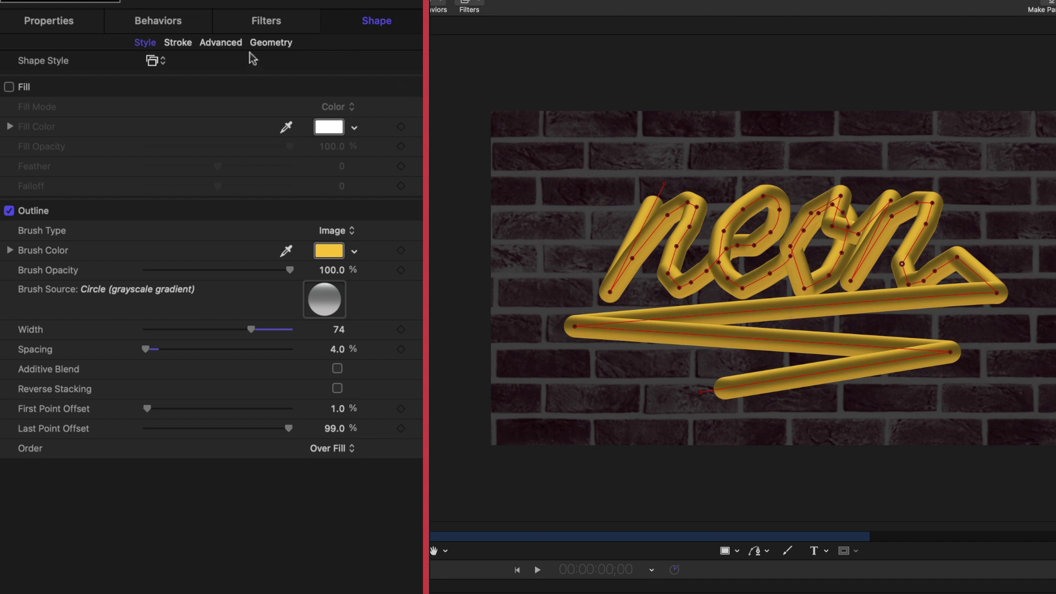
left_click(264, 44)
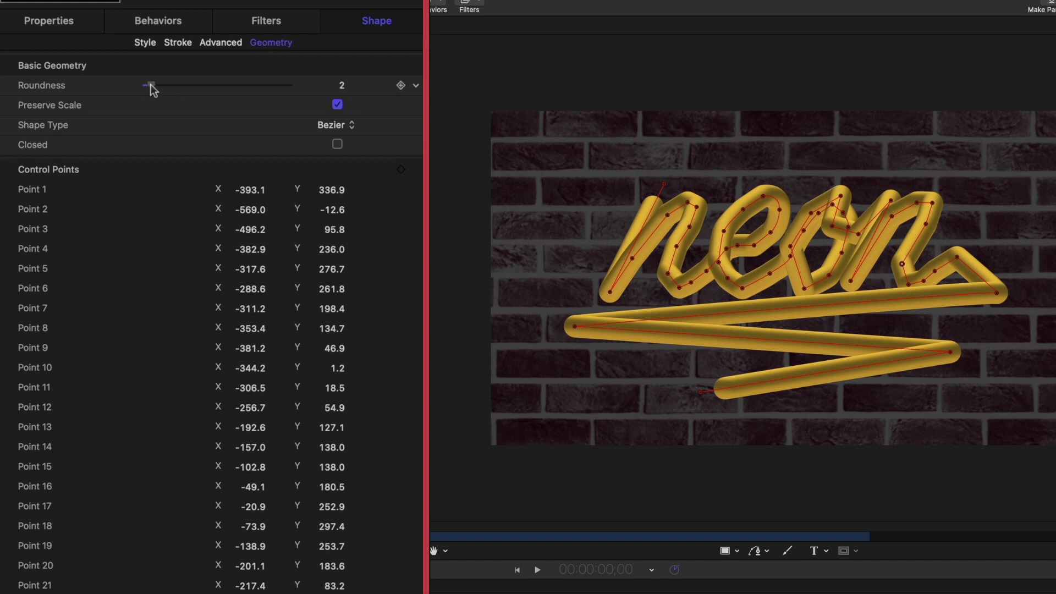
left_click_drag(151, 86, 288, 94)
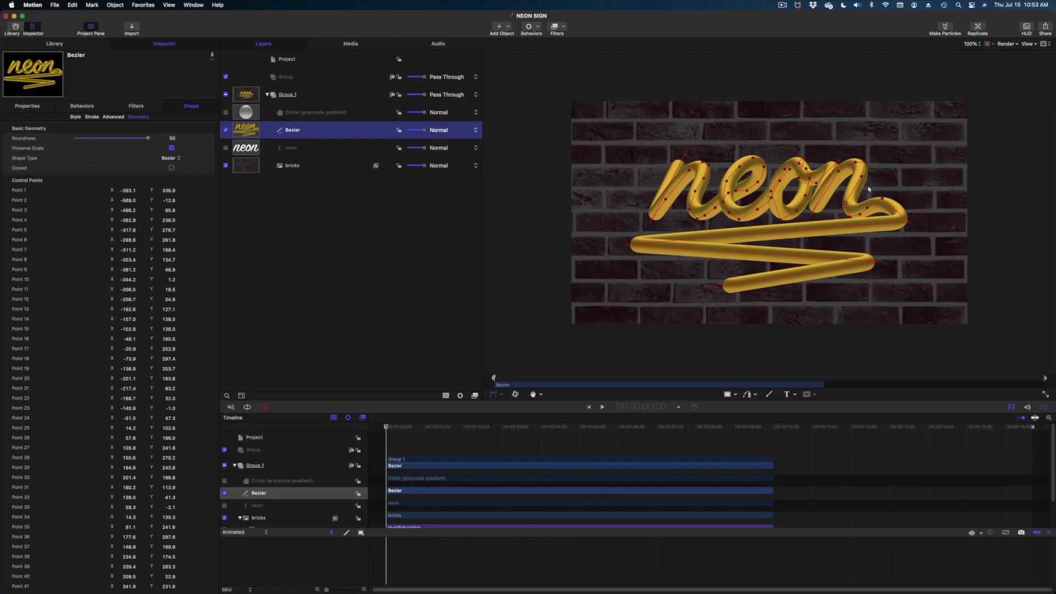
Step: Reshape the tube by moving its tail and several Bezier control points
mouse_move(902, 221)
left_mouse_down()
mouse_move(892, 226)
mouse_move(907, 226)
left_mouse_up()
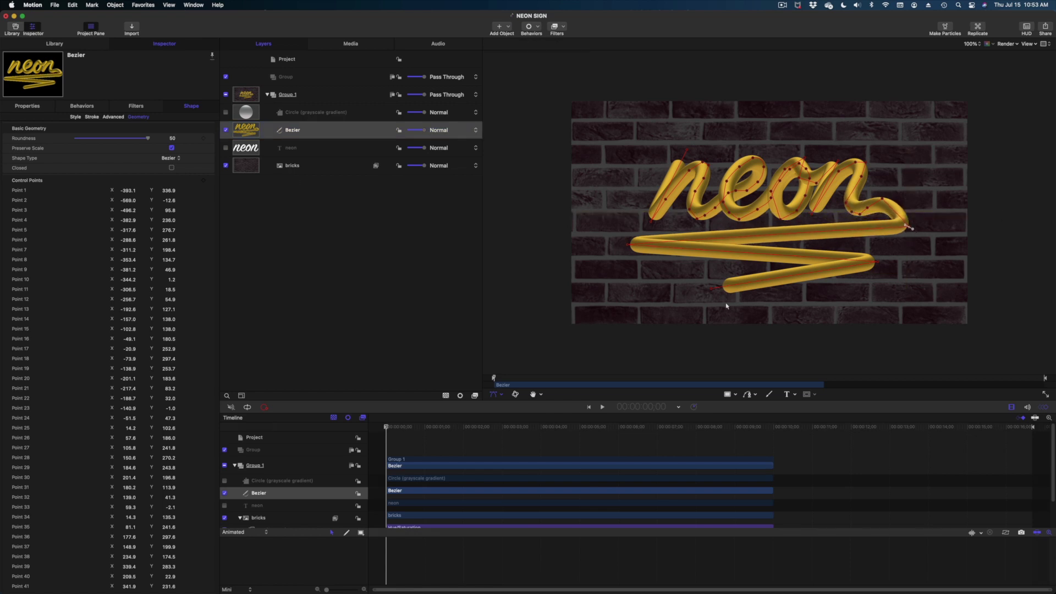
left_click_drag(706, 173, 686, 165)
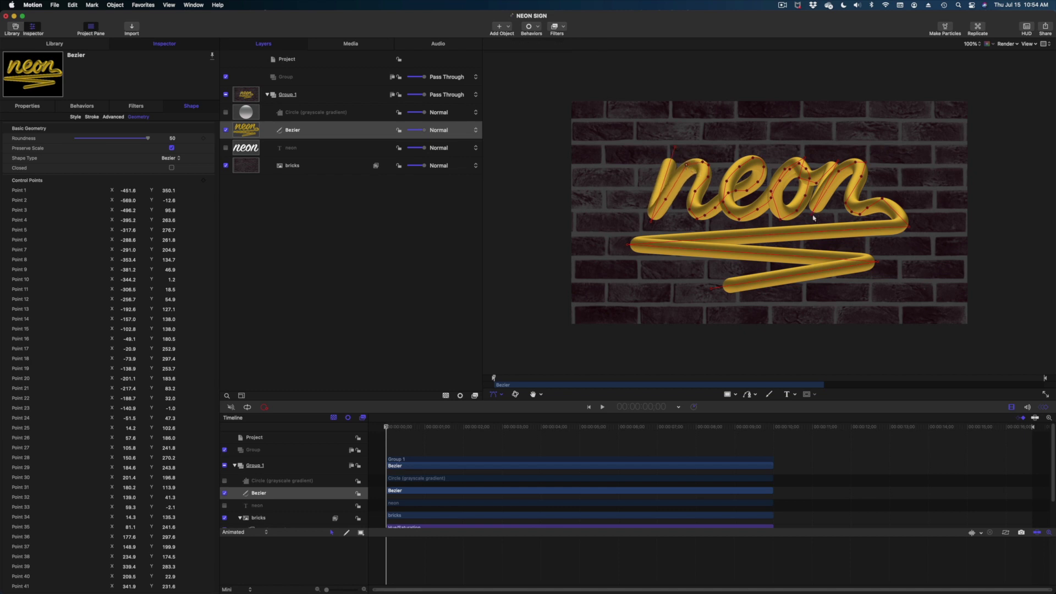
left_click(352, 247)
left_click(306, 130)
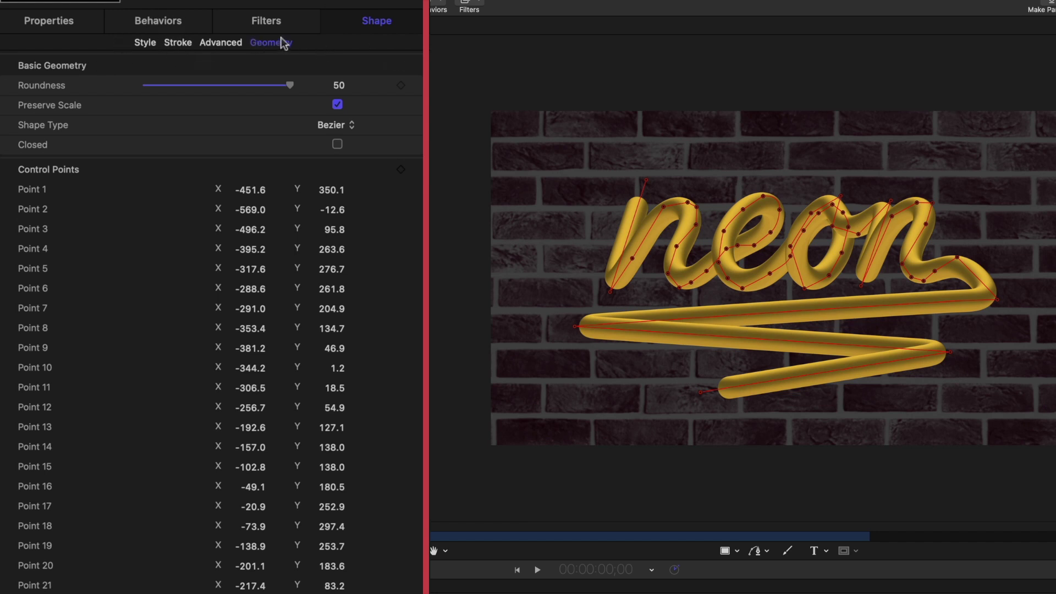
Step: Switch the stroke to Color Over Stroke and remove the extra gradient colour stops
left_click(179, 43)
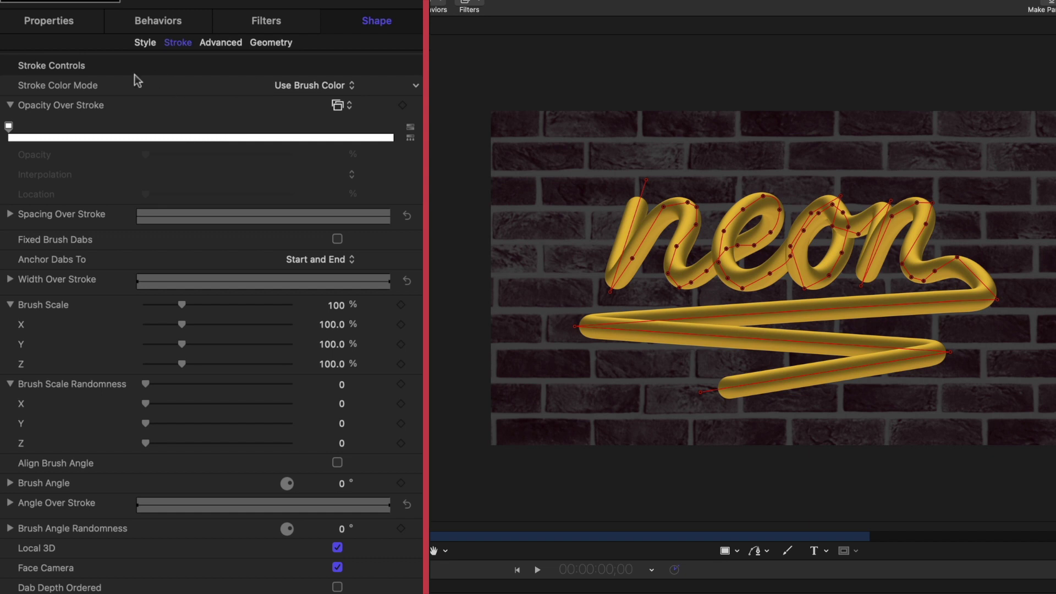
left_click(310, 90)
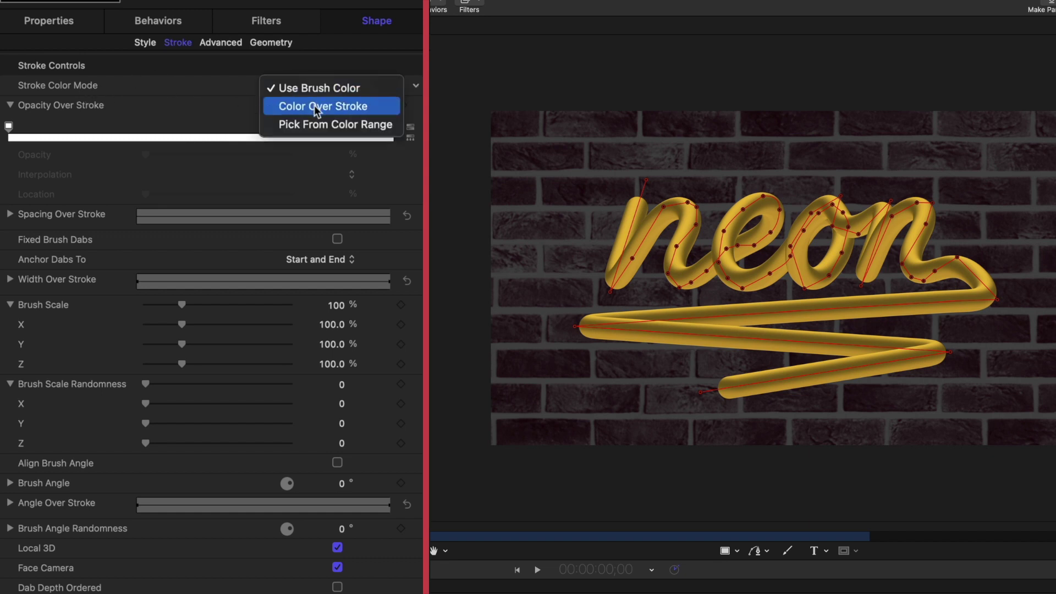
left_click(315, 105)
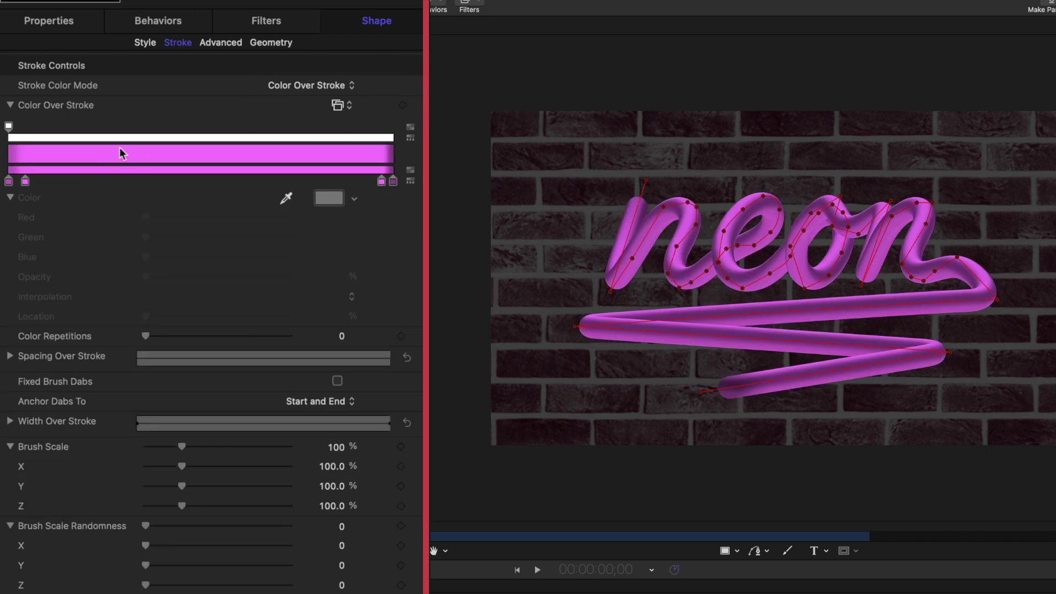
left_click_drag(29, 181, 25, 182)
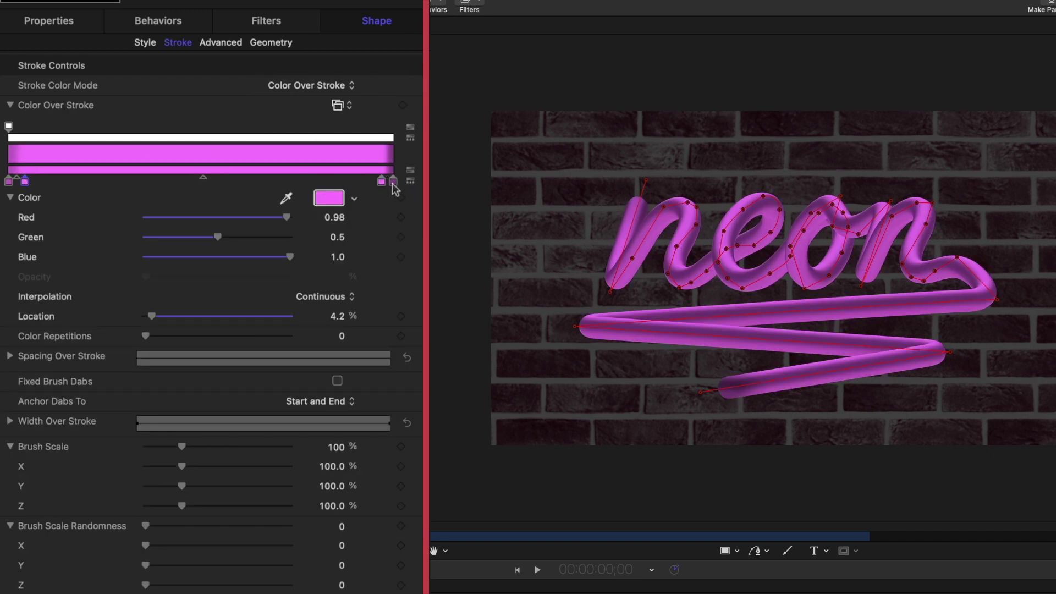
left_click(8, 183)
left_click_drag(9, 182, 74, 393)
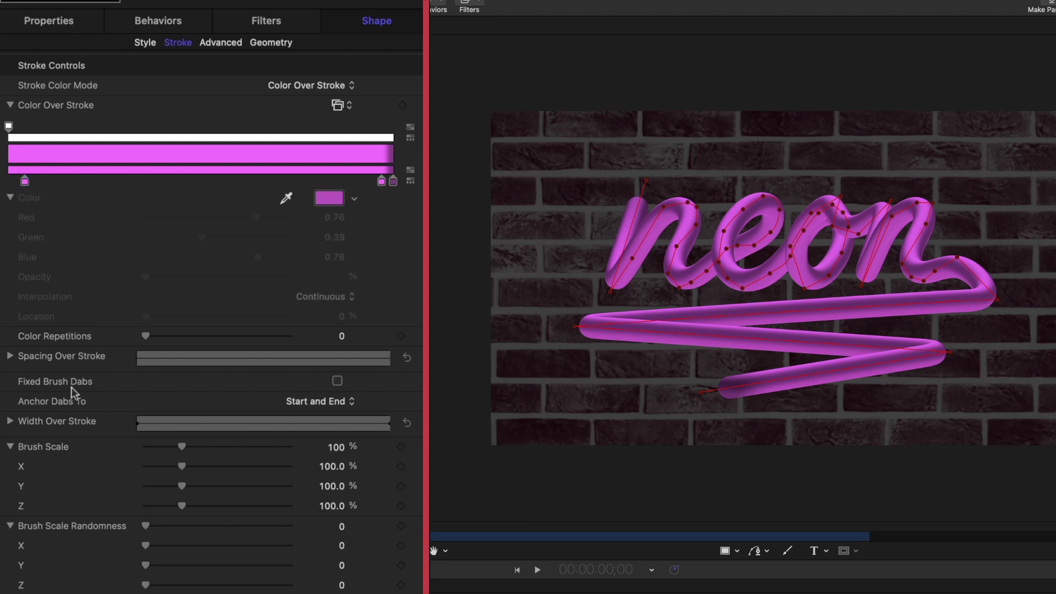
left_click_drag(394, 182, 429, 298)
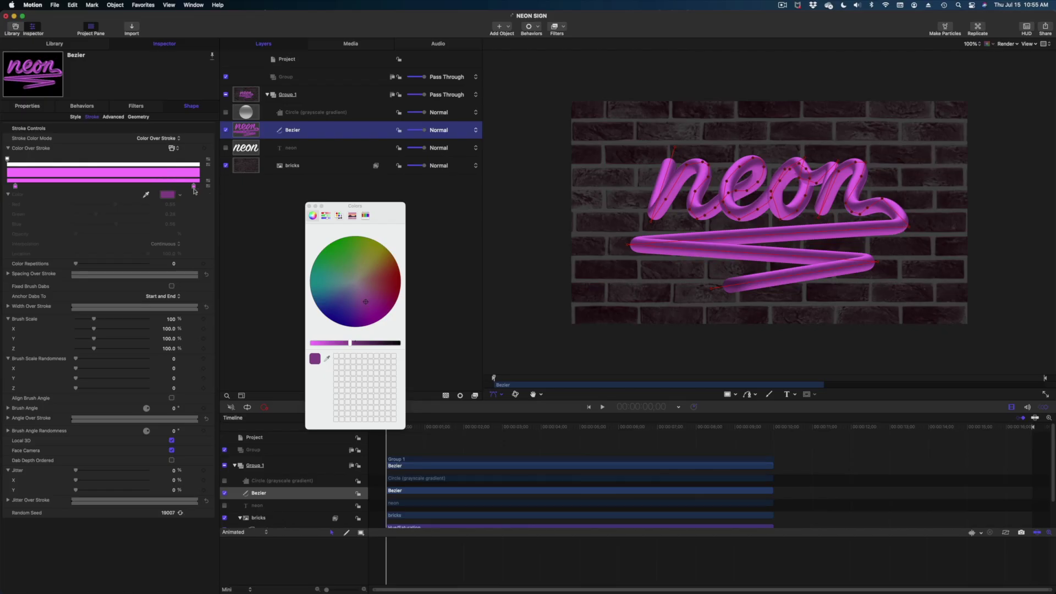
Step: Make the gradient end light cyan, add lavender at 47.75%, and tweak the starting pink
left_click(193, 187)
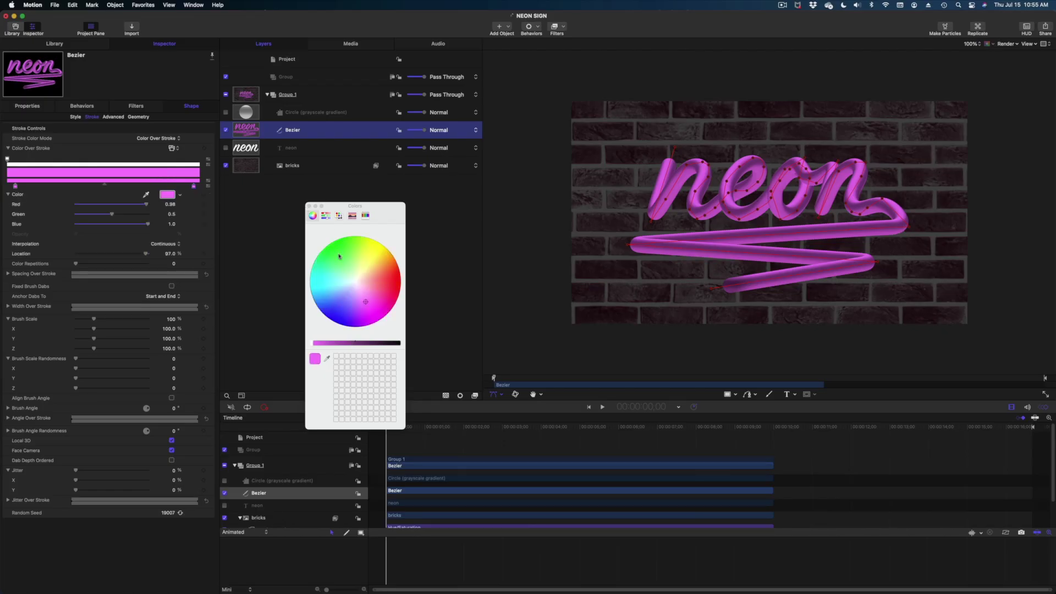
left_click_drag(358, 297, 335, 289)
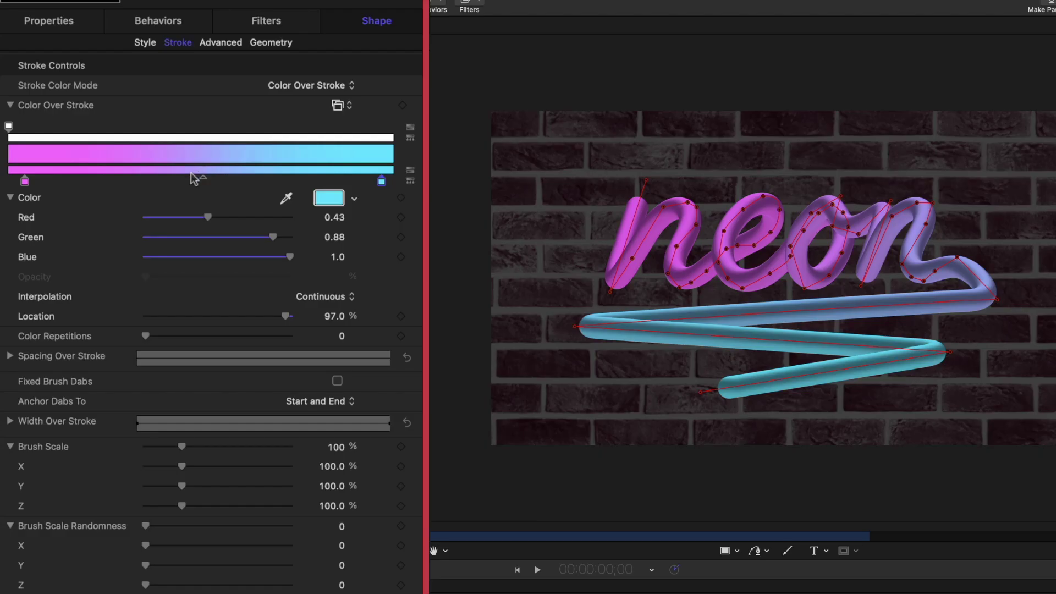
left_click(192, 177)
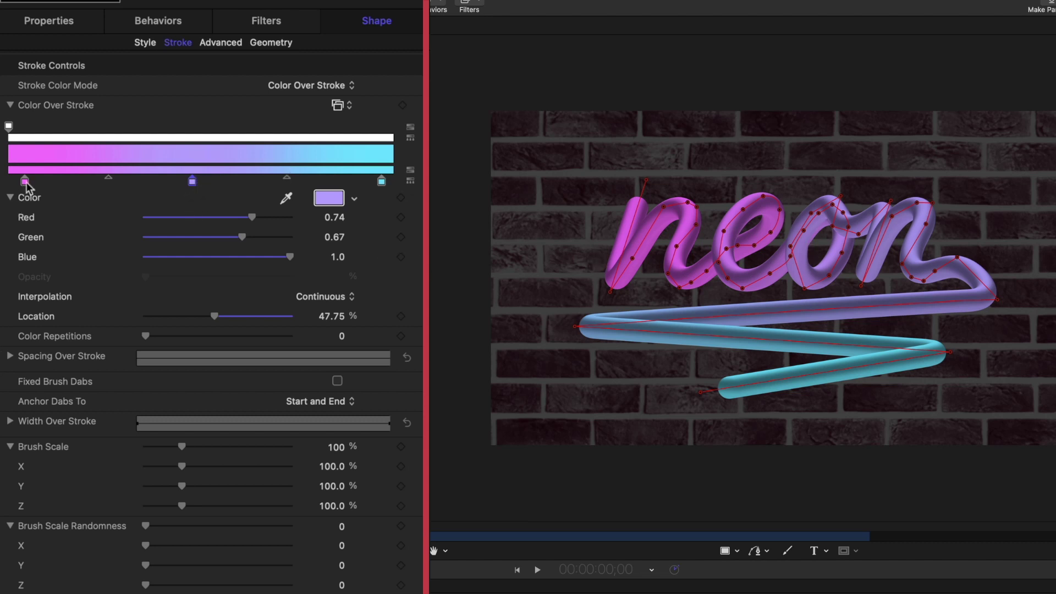
left_click(25, 181)
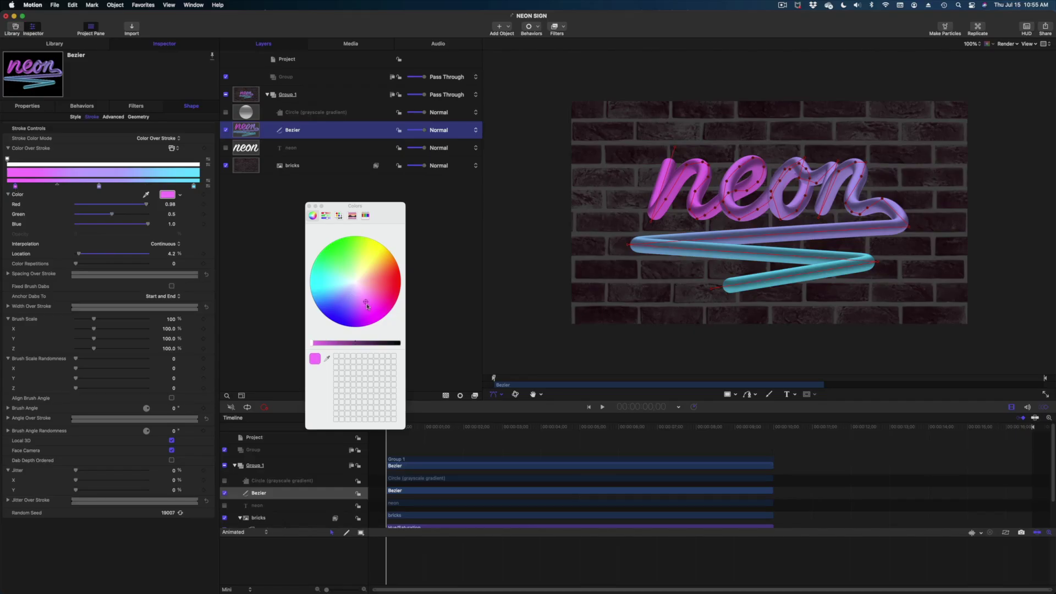
left_click_drag(367, 306, 368, 299)
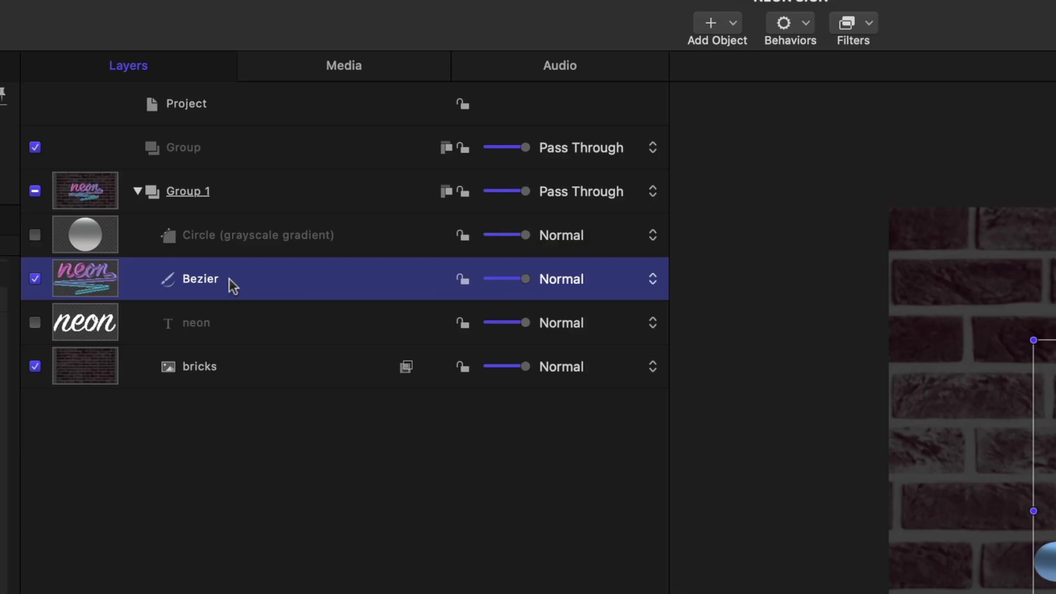
Step: Duplicate the Bezier stroke layer twice
right_click(233, 278)
left_click(270, 361)
right_click(263, 281)
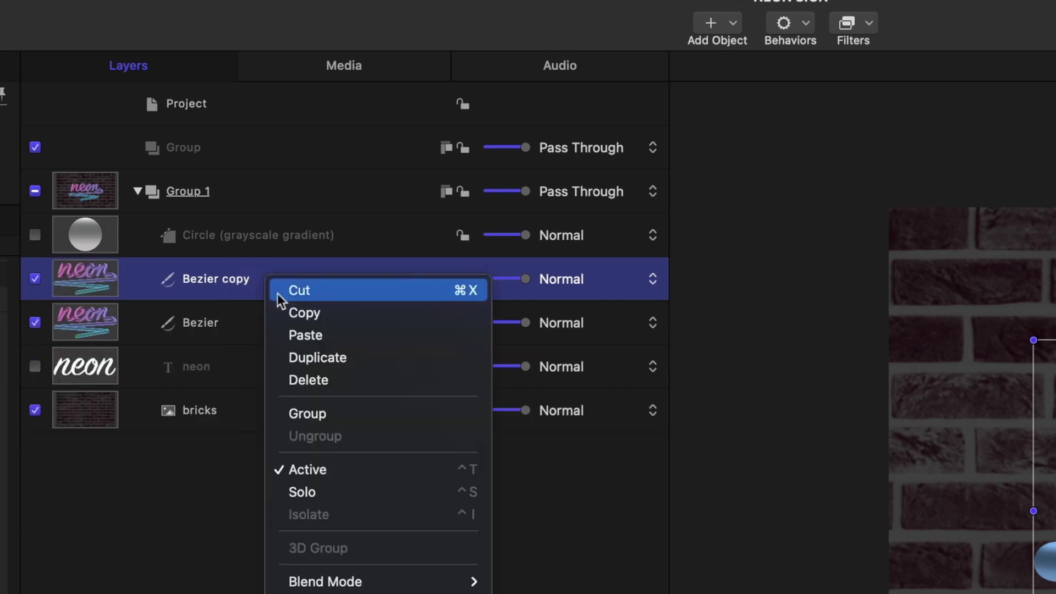
left_click(306, 359)
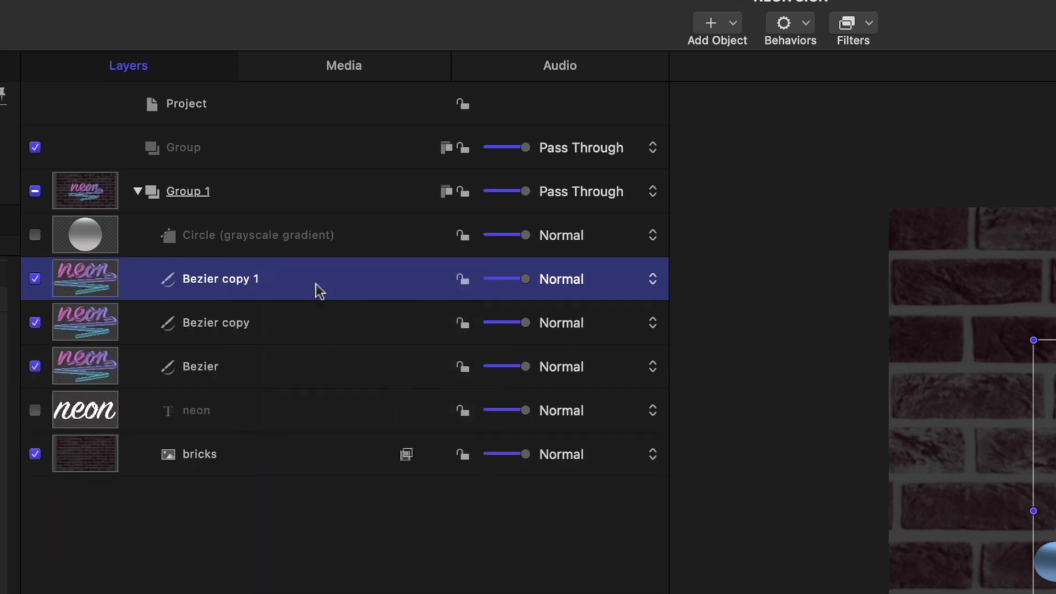
Step: Rename the three stroke layers LIGHTS, LIGHTS OFF and GLOW
double_click(223, 281)
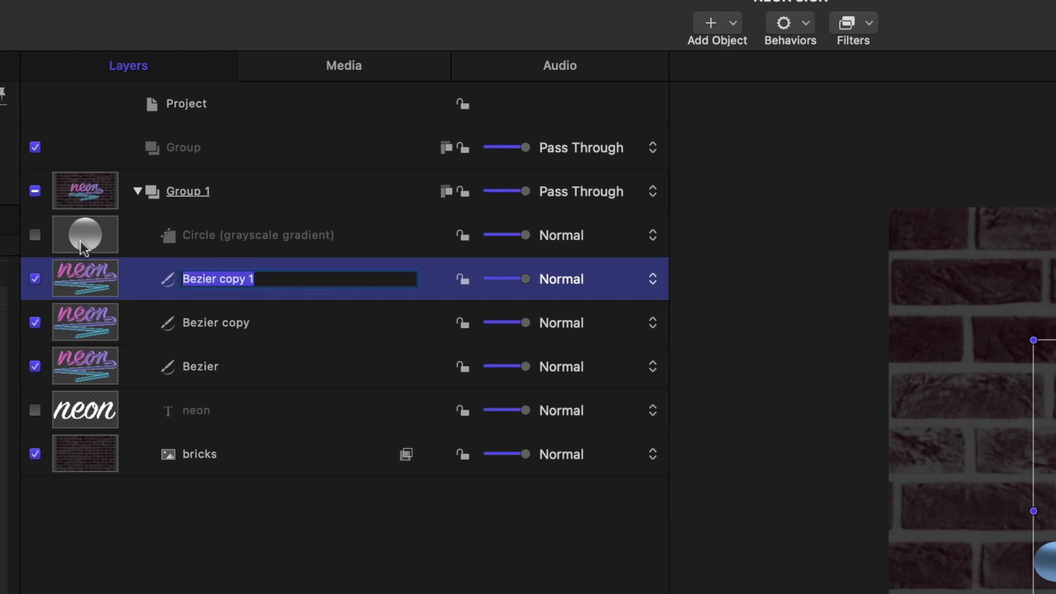
type("LIGHTS")
key("Return")
left_click(240, 330)
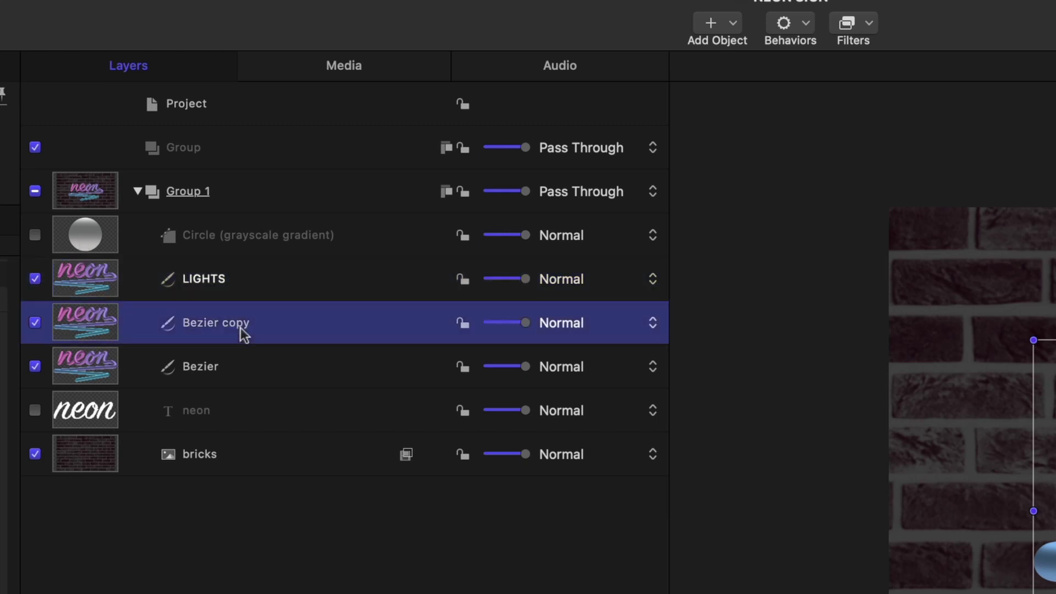
left_click_drag(252, 330, 69, 286)
type("LIGHTS OFF")
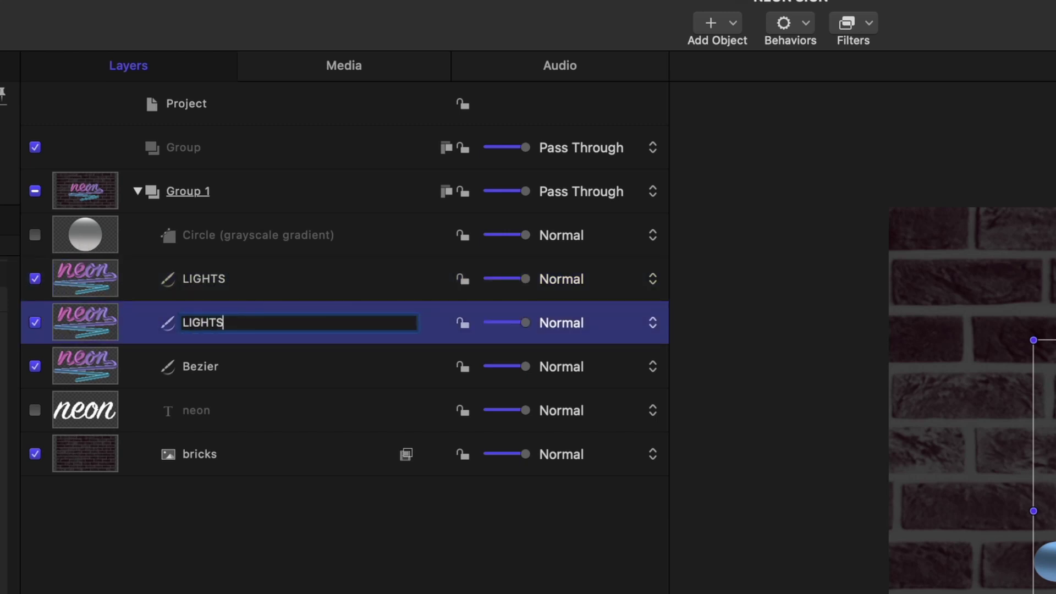
key("Return")
left_click(219, 369)
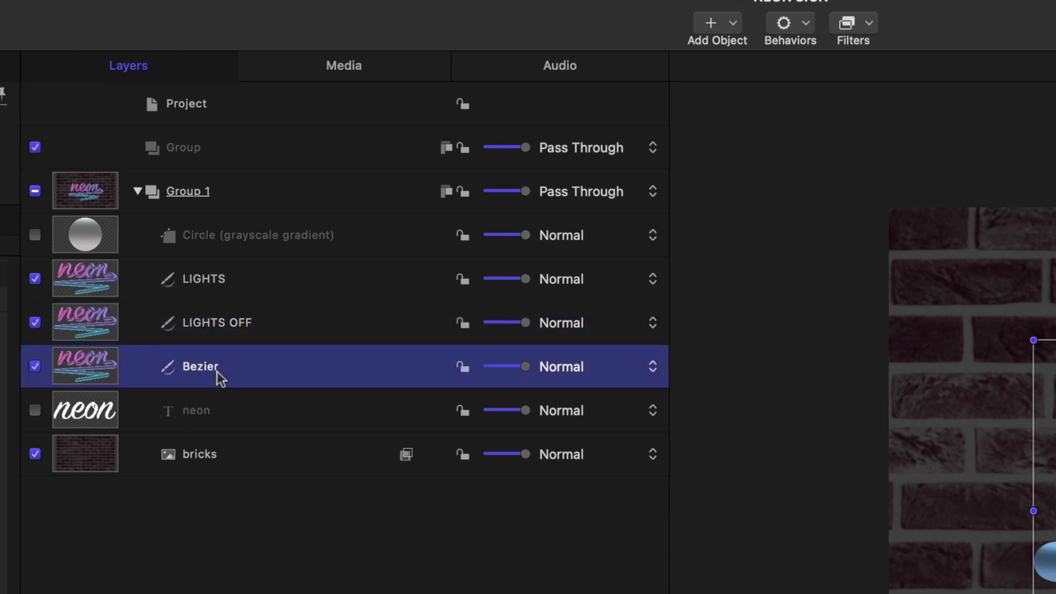
left_click(228, 368)
type("GLOW")
key("Return")
Step: Select LIGHTS and hide the LIGHTS OFF and GLOW layers
left_click(229, 284)
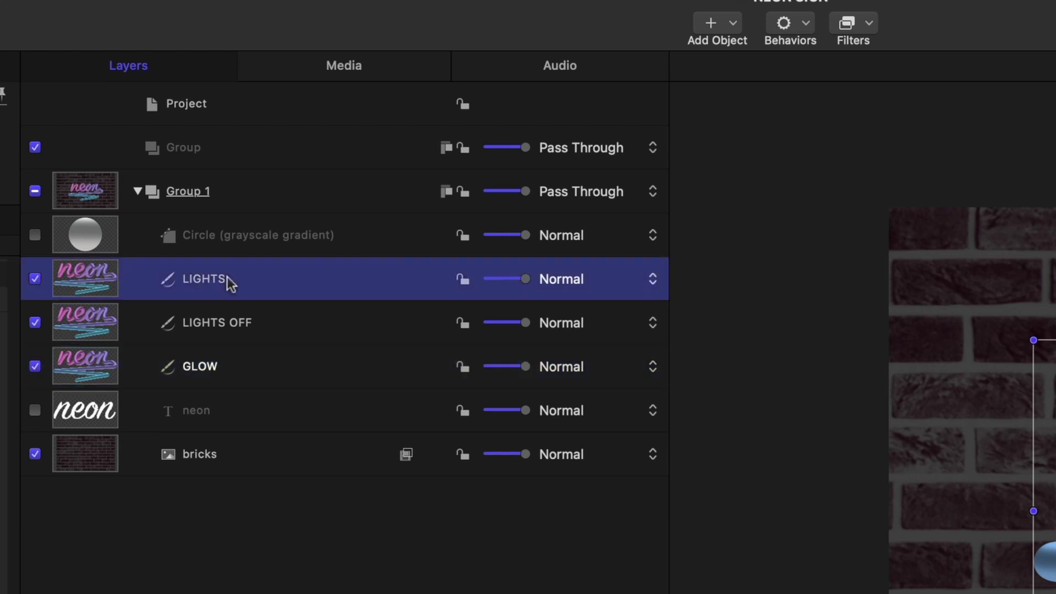
left_click(34, 323)
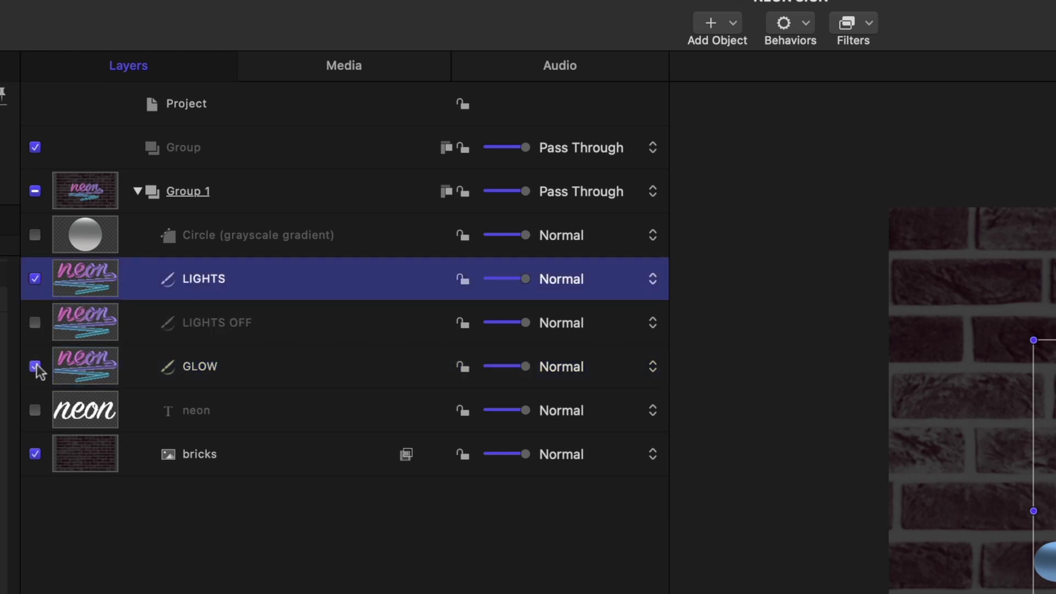
left_click(34, 367)
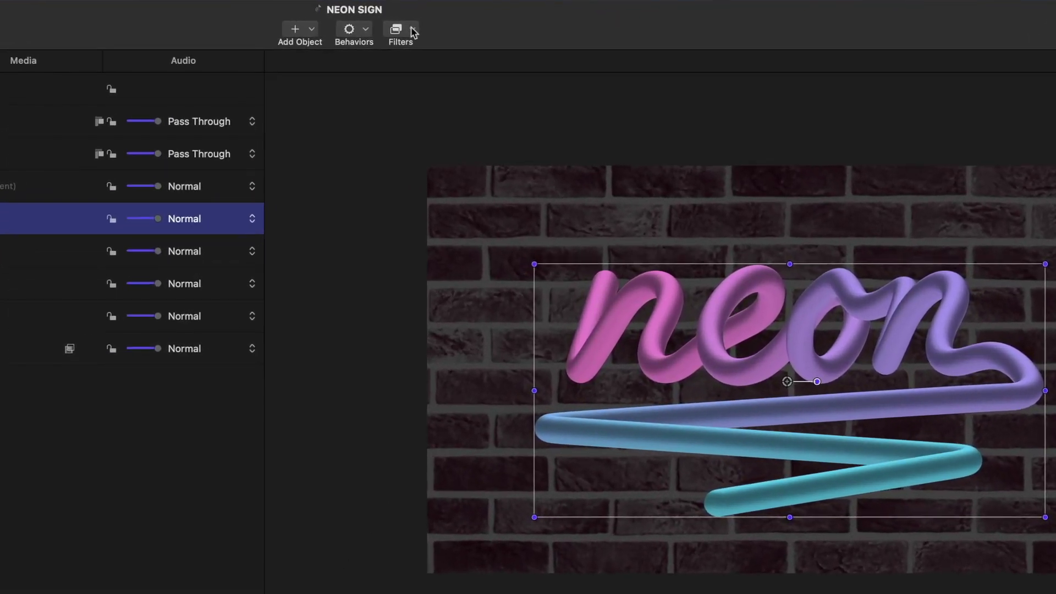
Step: Add an Aura glow to LIGHTS with Outer Radius 22, then hide LIGHTS
left_click(413, 32)
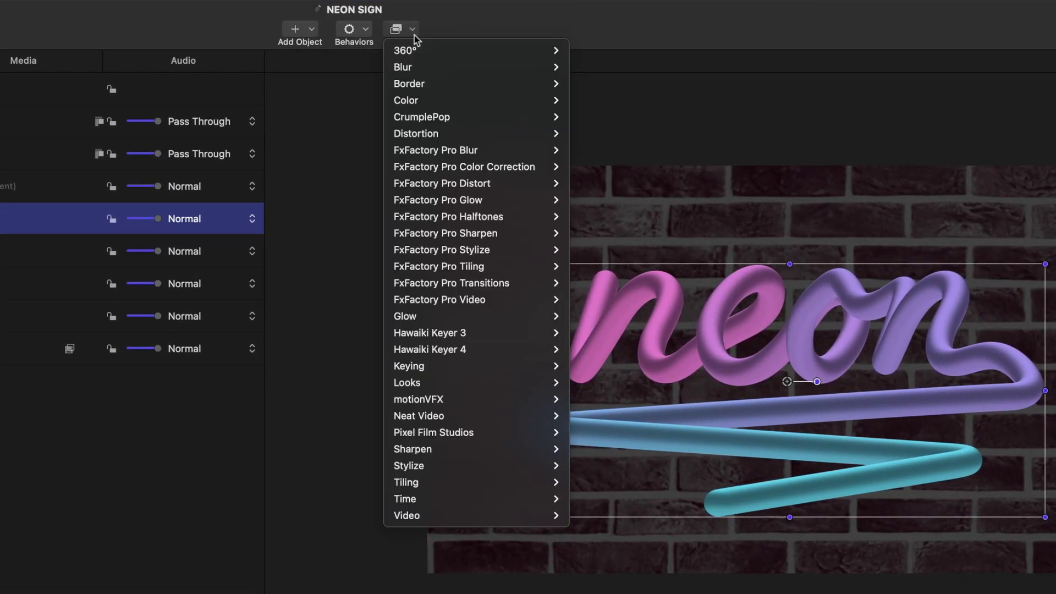
mouse_move(447, 306)
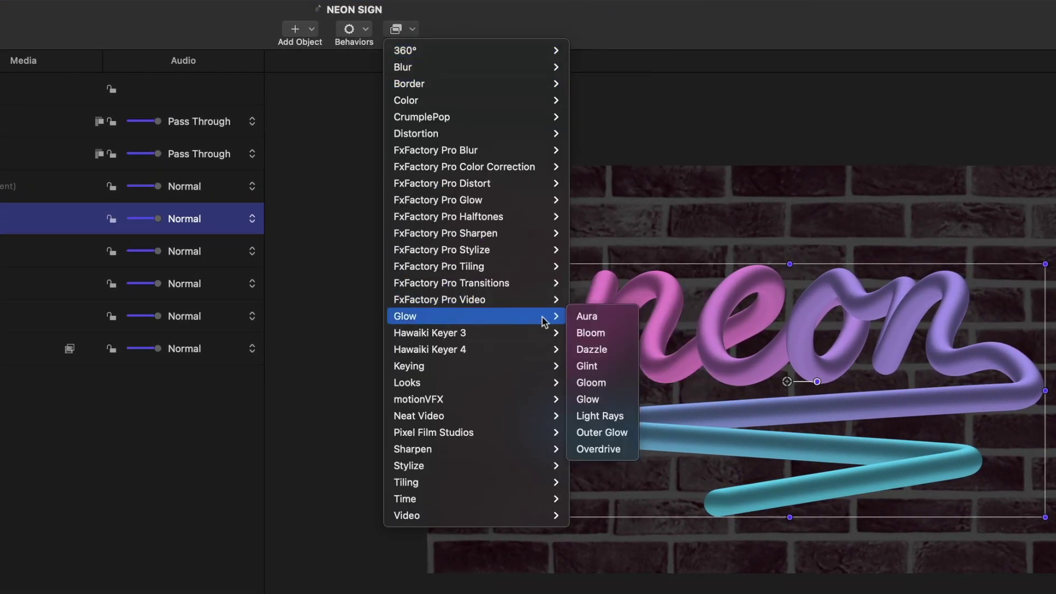
left_click(605, 321)
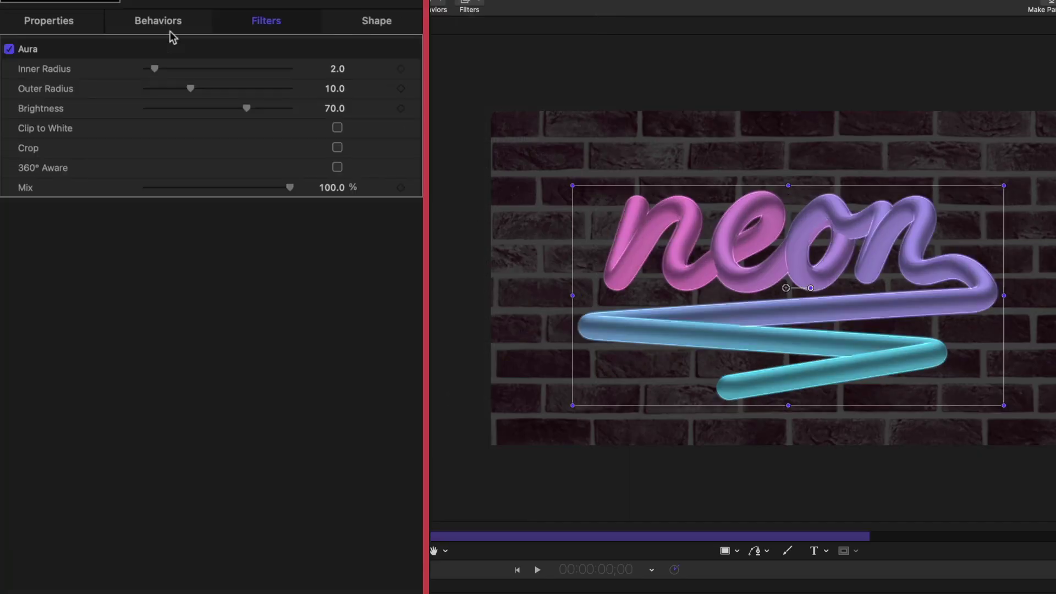
left_click_drag(191, 89, 237, 112)
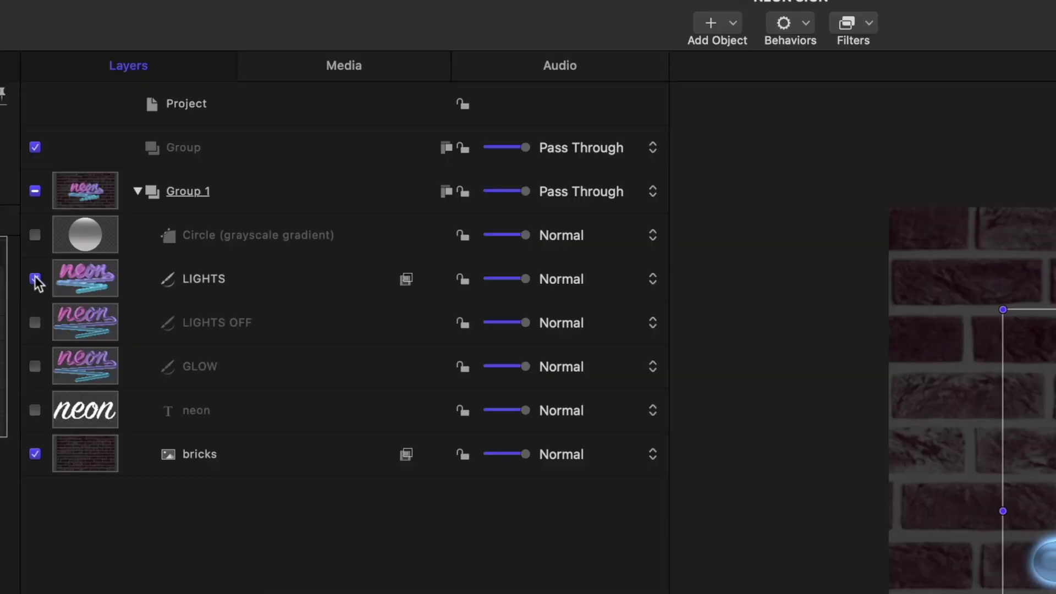
left_click(226, 129)
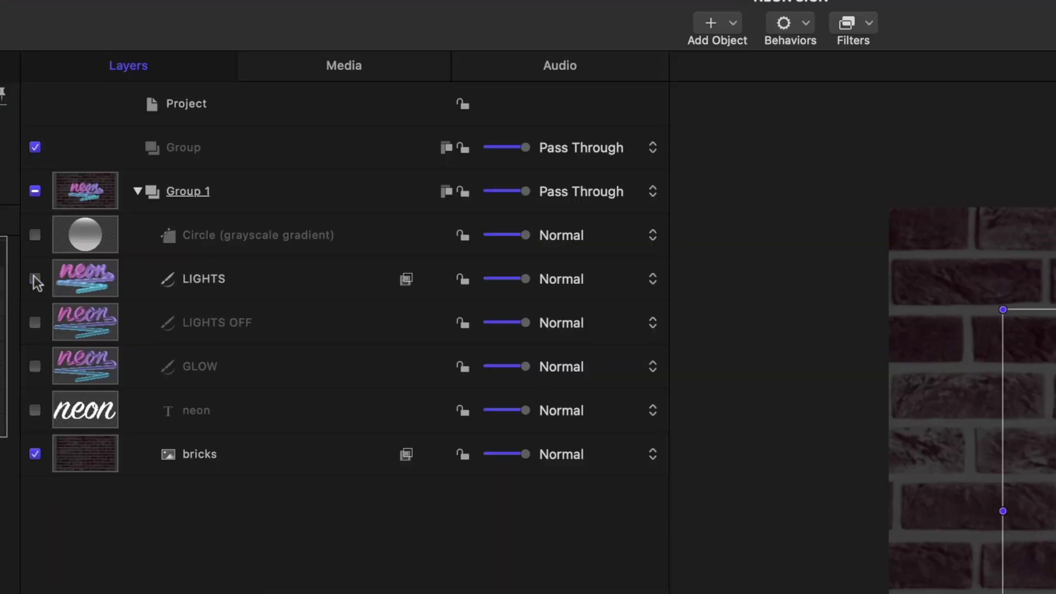
Step: Show LIGHTS OFF, strip its gradient to one colour and make it Iron grey
left_click(35, 323)
left_click(84, 330)
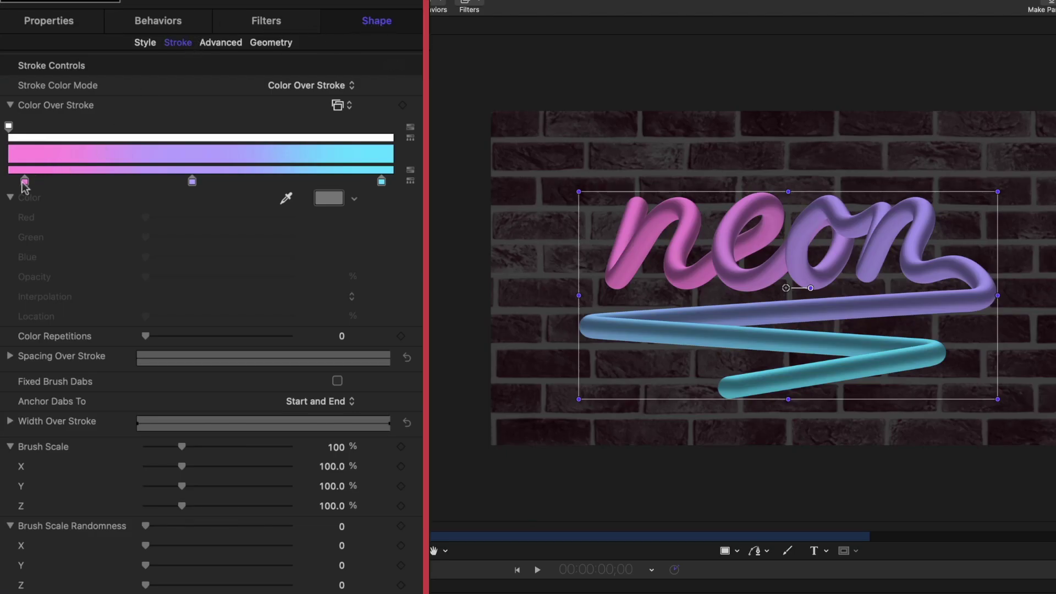
left_click_drag(25, 181, 5, 250)
left_click(381, 182)
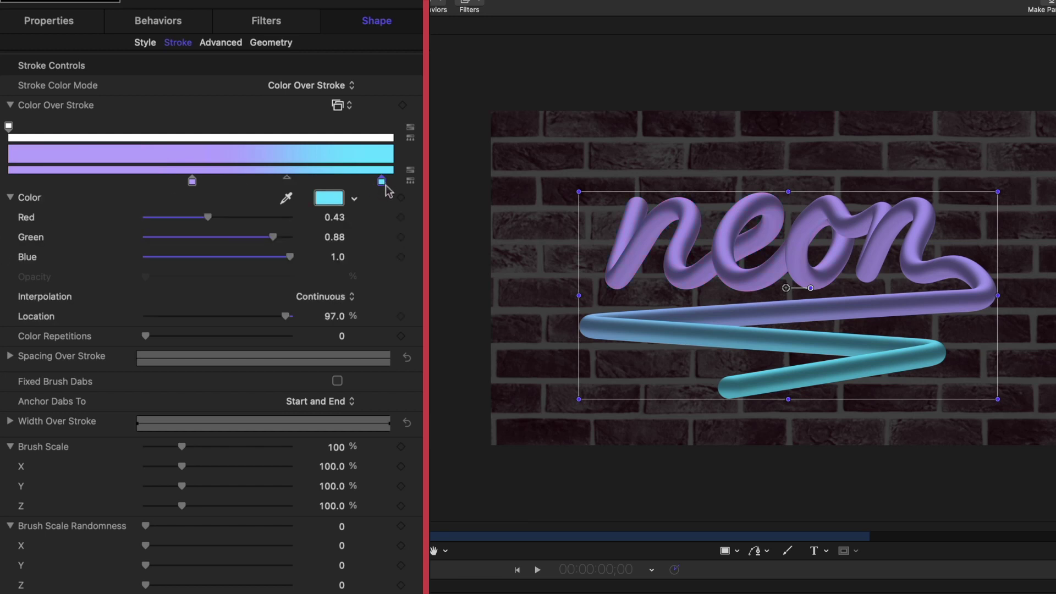
left_click_drag(381, 181, 405, 283)
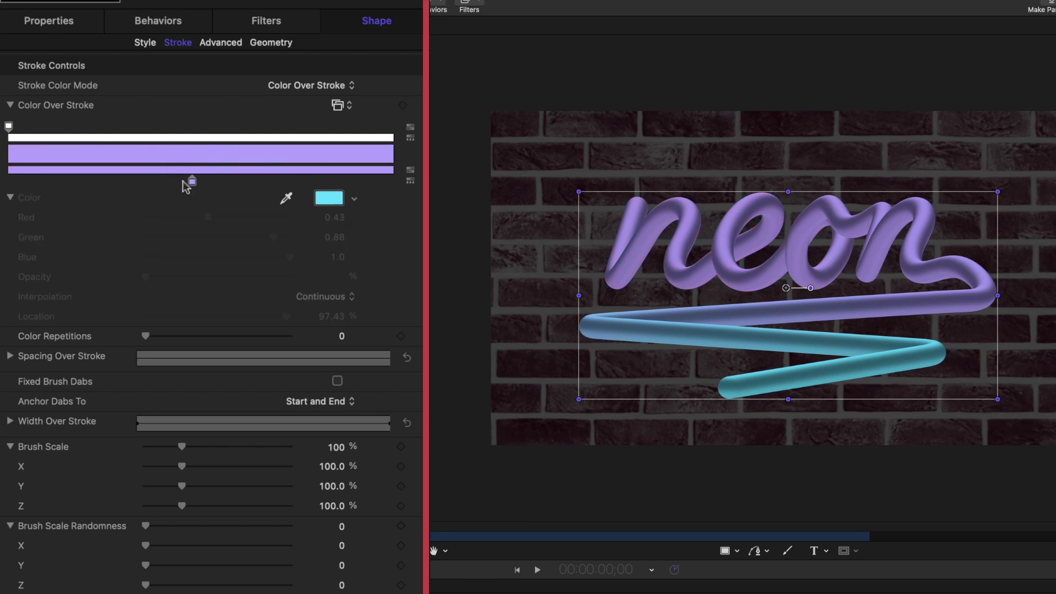
left_click(193, 180)
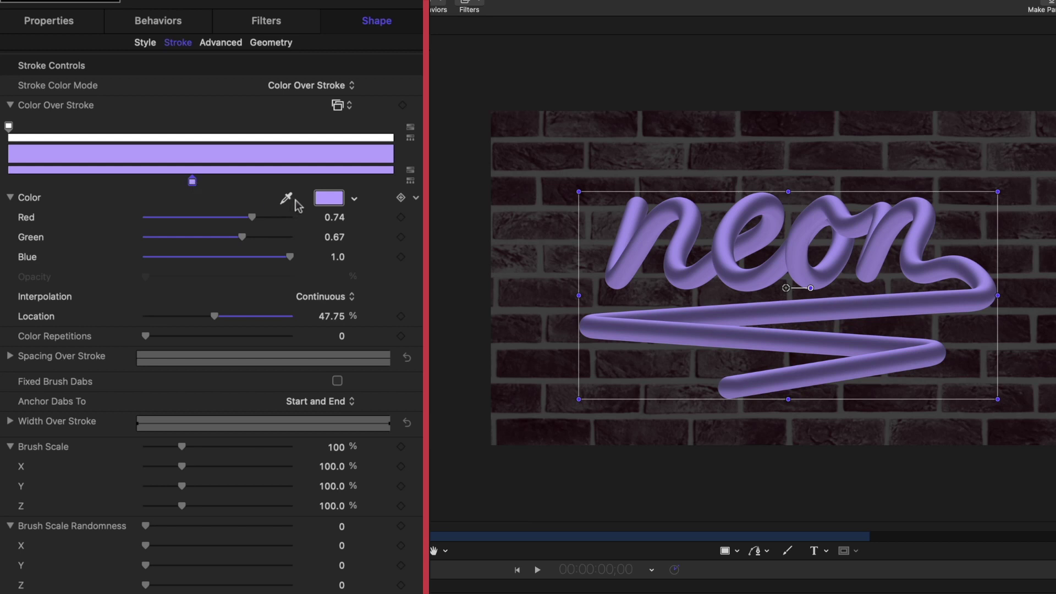
left_click(329, 198)
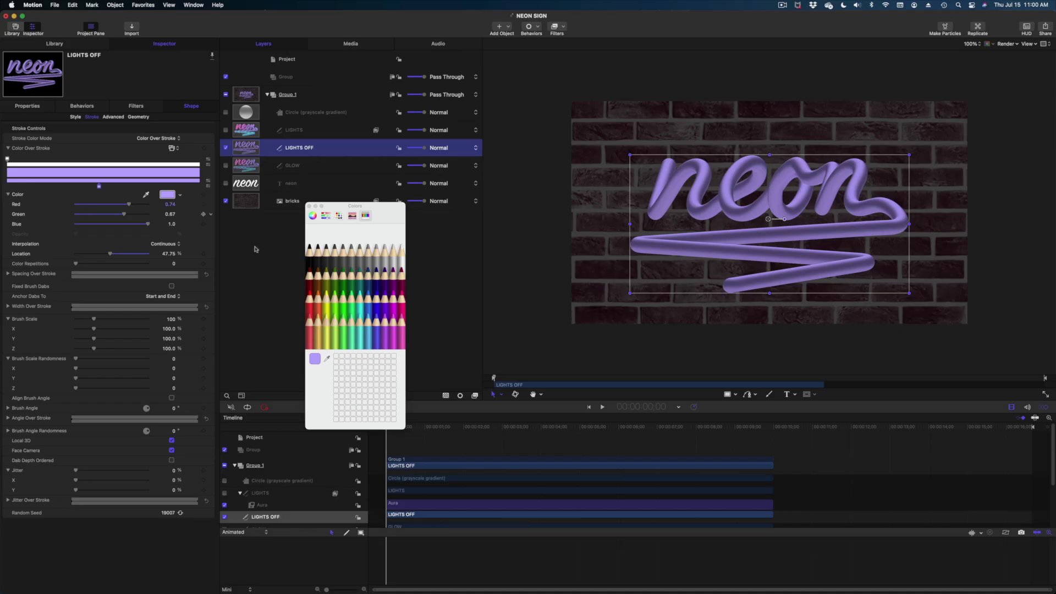
left_click(334, 254)
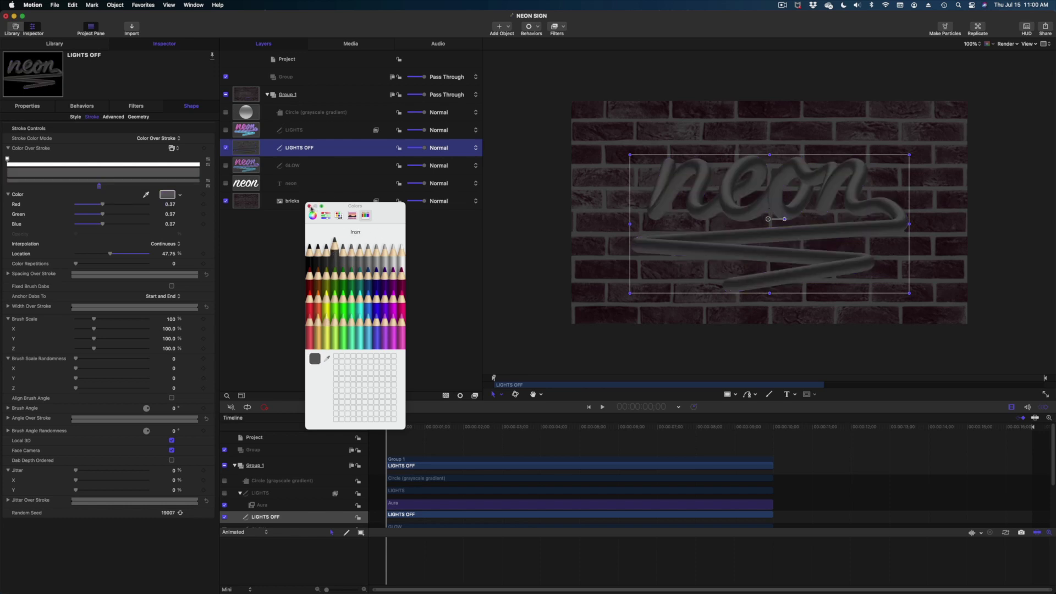
Step: Close the Colors window, hide LIGHTS OFF, and show and select the GLOW layer
left_click(310, 206)
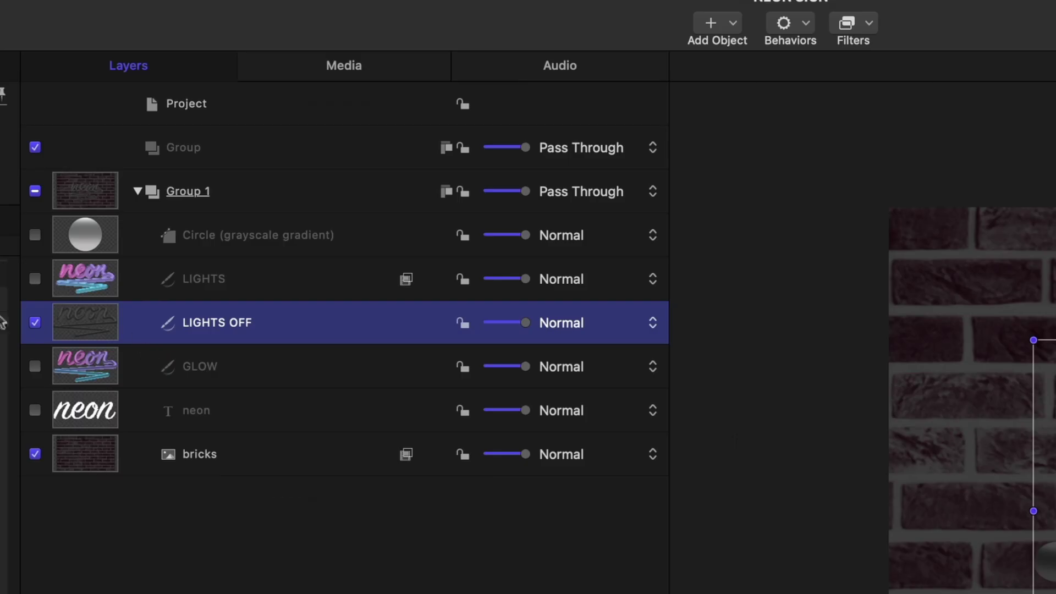
left_click(226, 148)
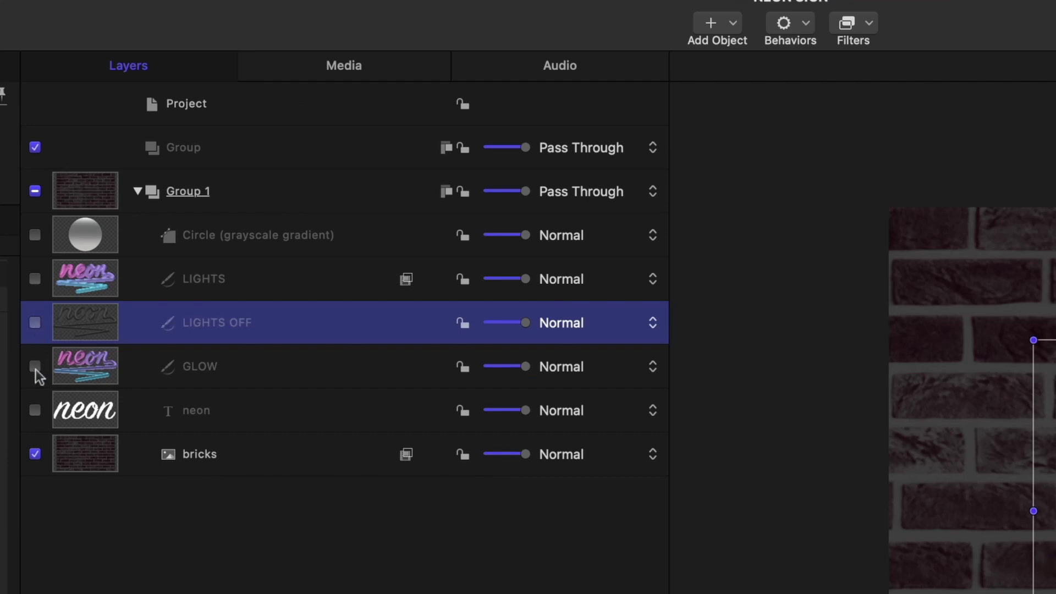
left_click(35, 367)
left_click(105, 368)
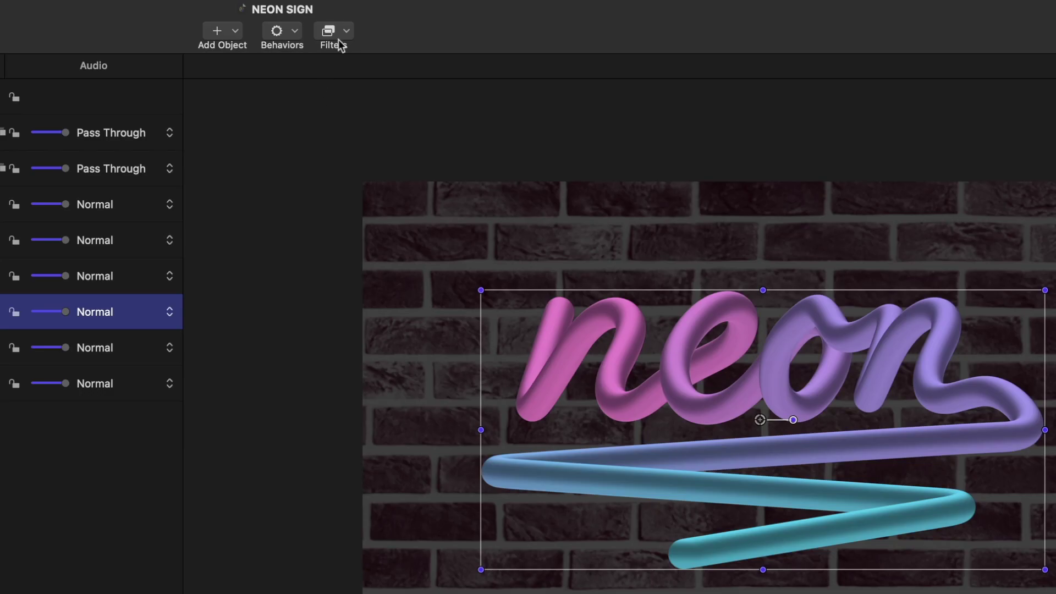
Step: Apply a Light Rays filter to GLOW with Amount 177 and a stronger Glow
left_click(558, 30)
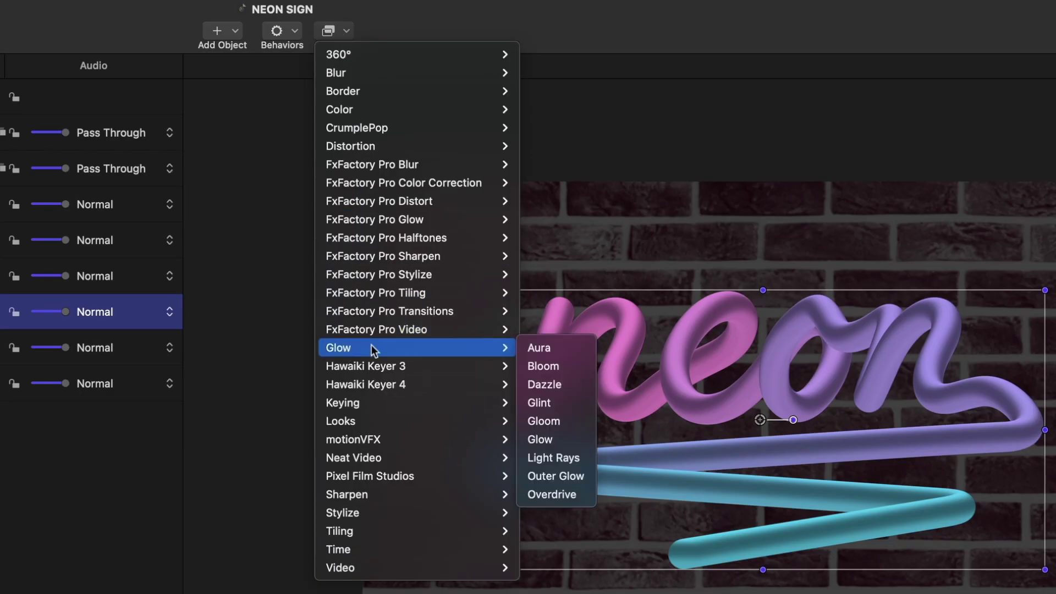
mouse_move(452, 358)
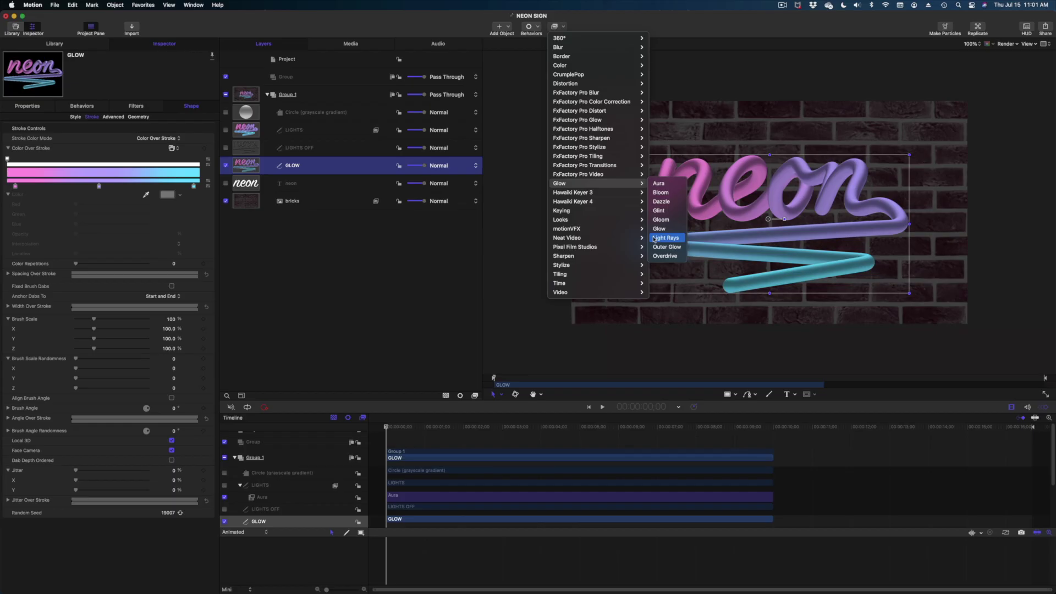
left_click(654, 238)
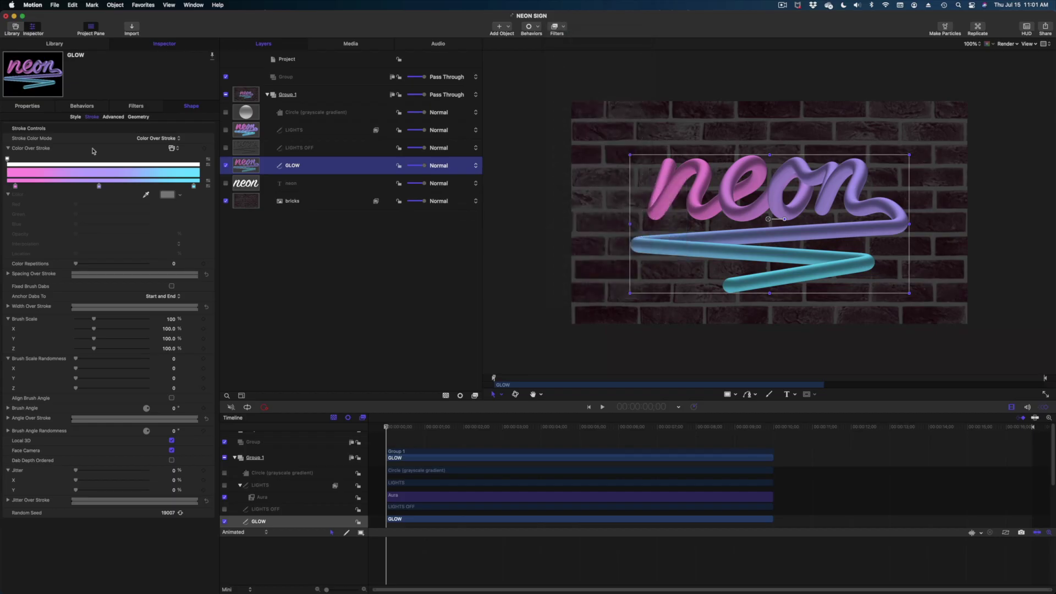
left_click_drag(100, 130, 140, 132)
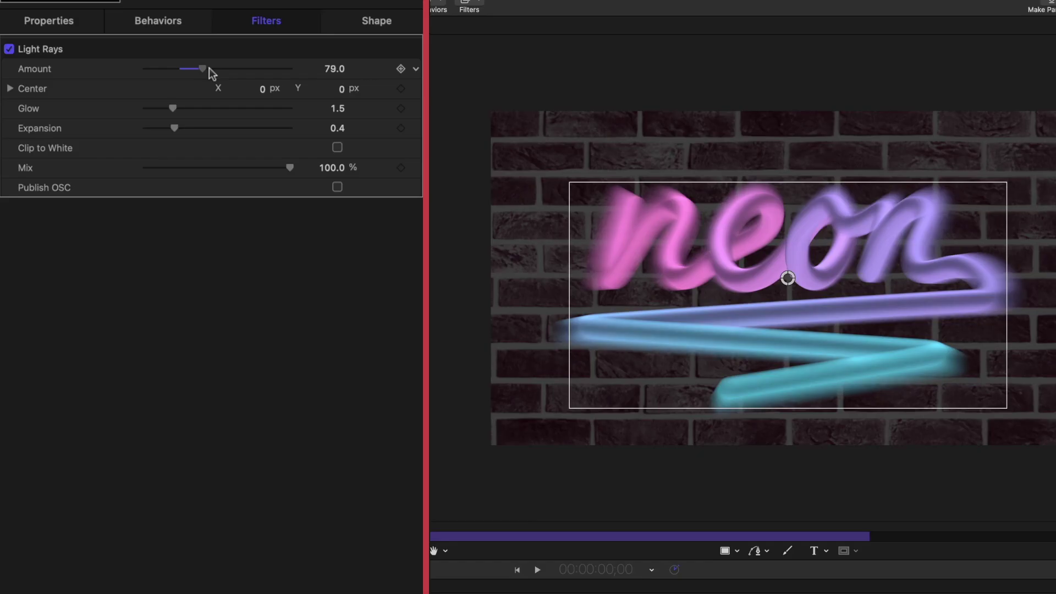
left_click_drag(273, 73, 275, 71)
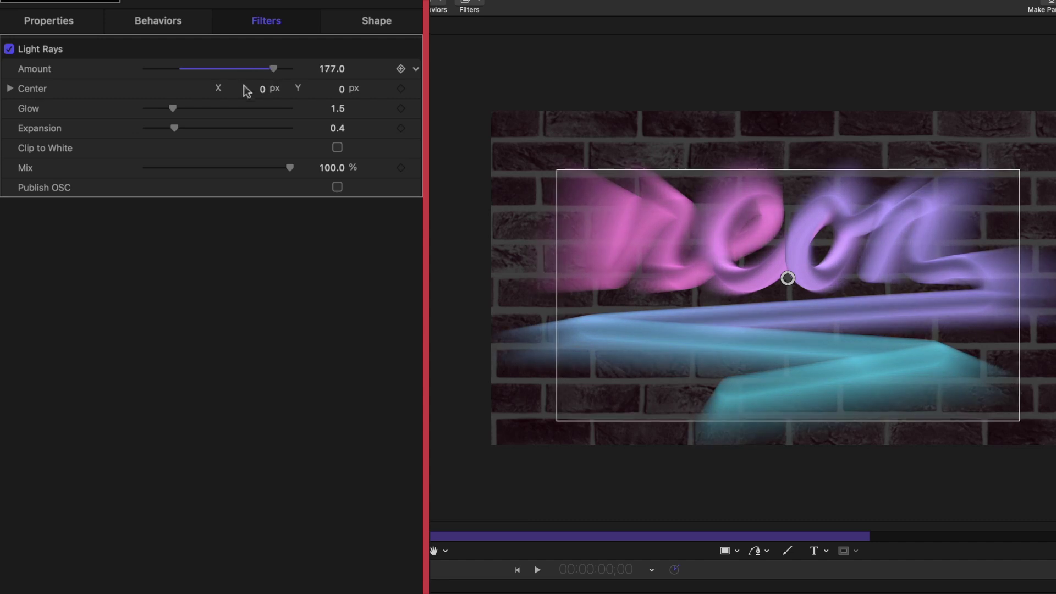
left_click_drag(173, 108, 194, 113)
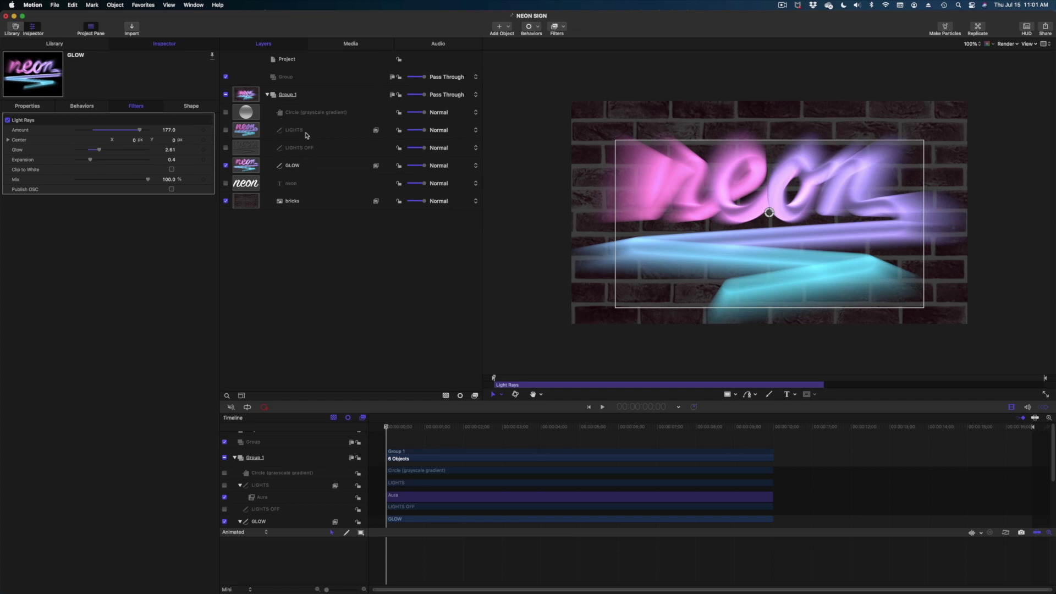
Step: Apply a Gaussian Blur at Amount 260 to GLOW, then re-show the LIGHTS OFF tube layer
left_click(315, 171)
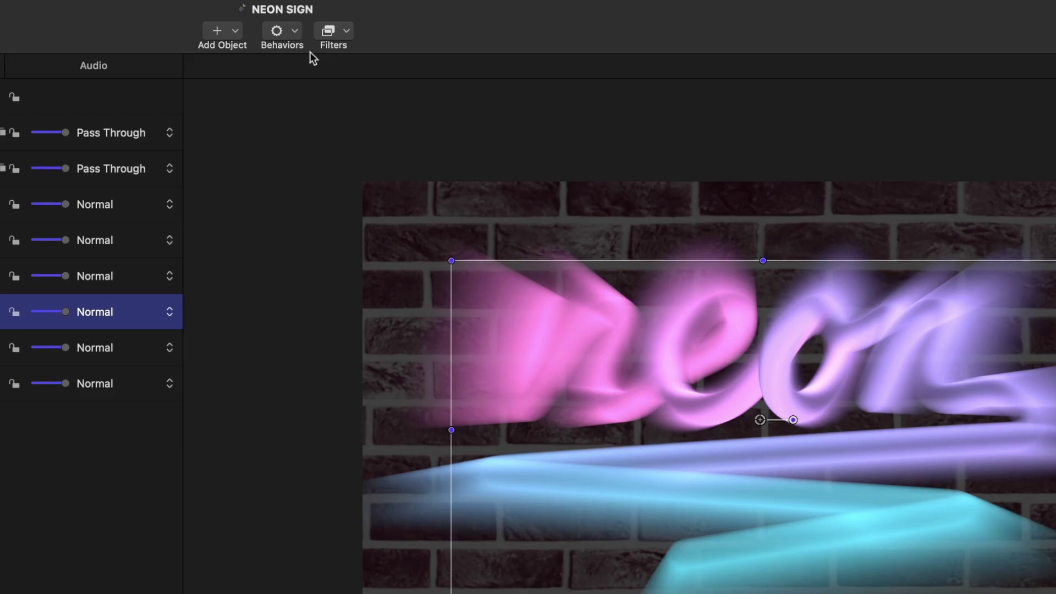
left_click(559, 30)
mouse_move(338, 71)
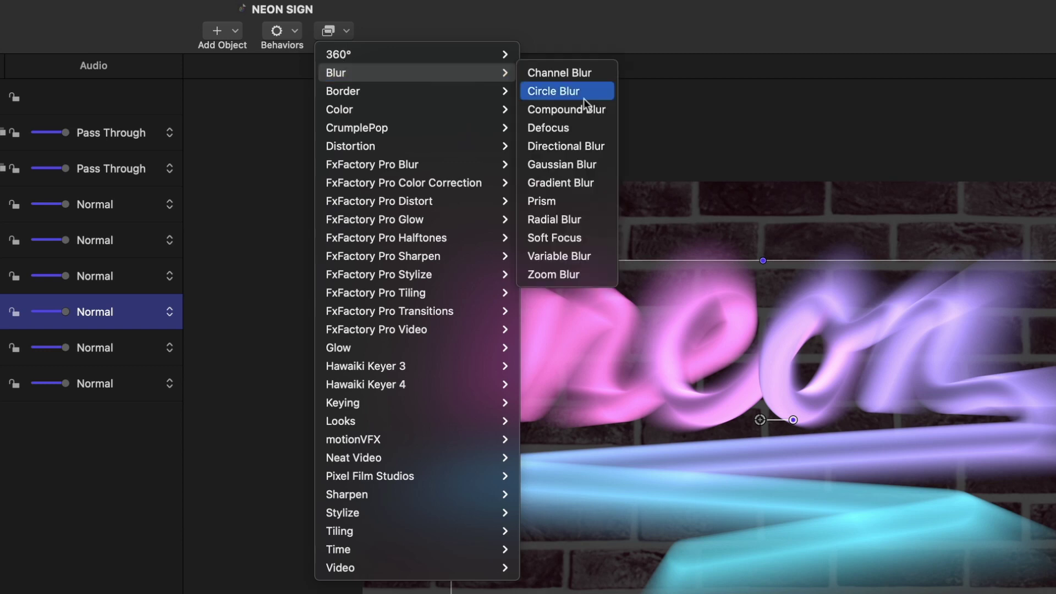
left_click(573, 164)
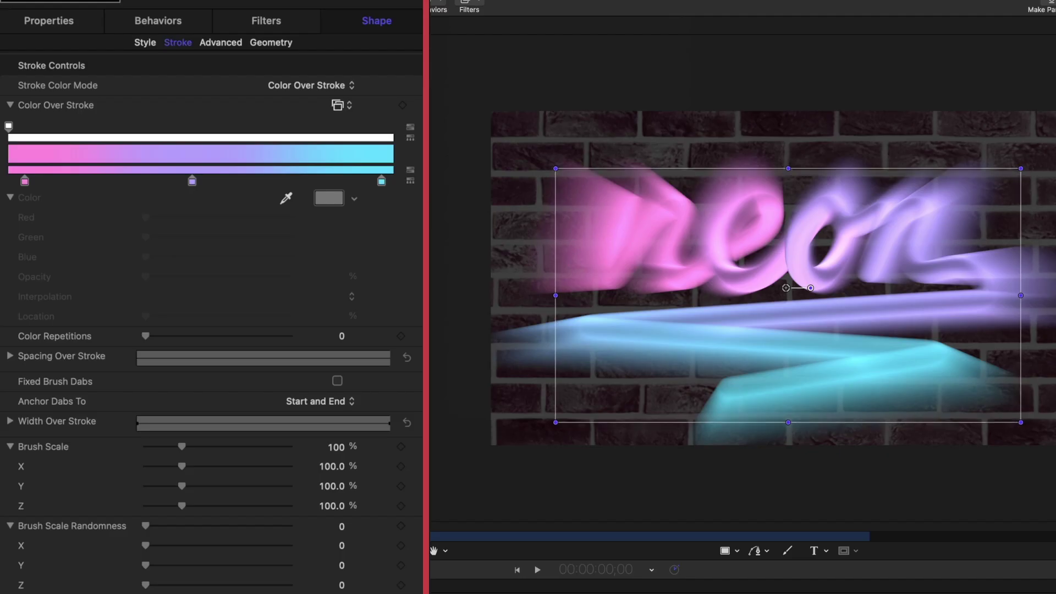
left_click_drag(160, 69, 297, 71)
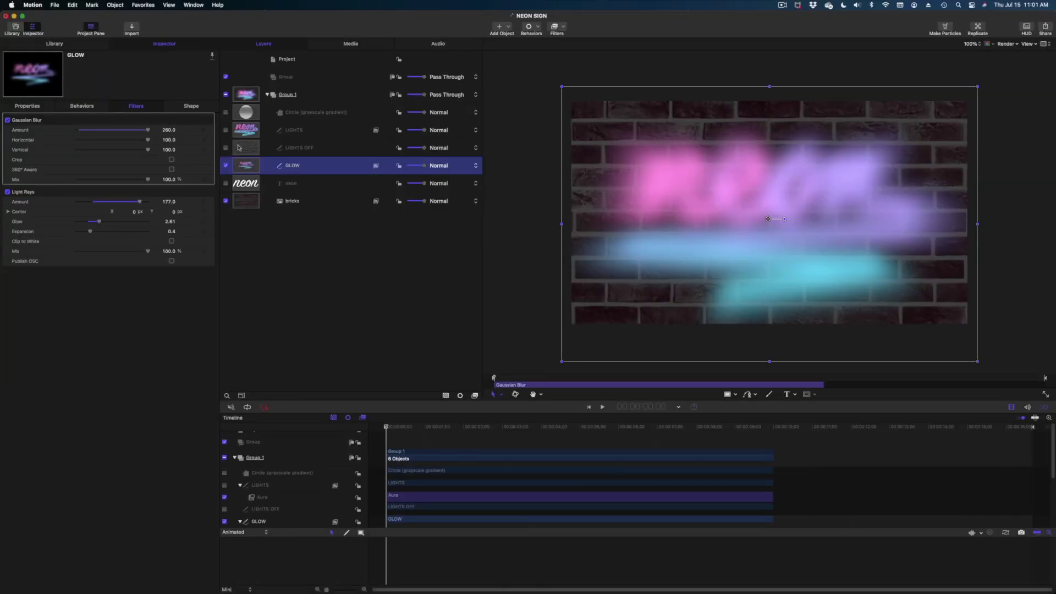
key("F4")
left_click(226, 147)
Step: Show the lit LIGHTS tube layer and view its Properties settings
left_click(225, 129)
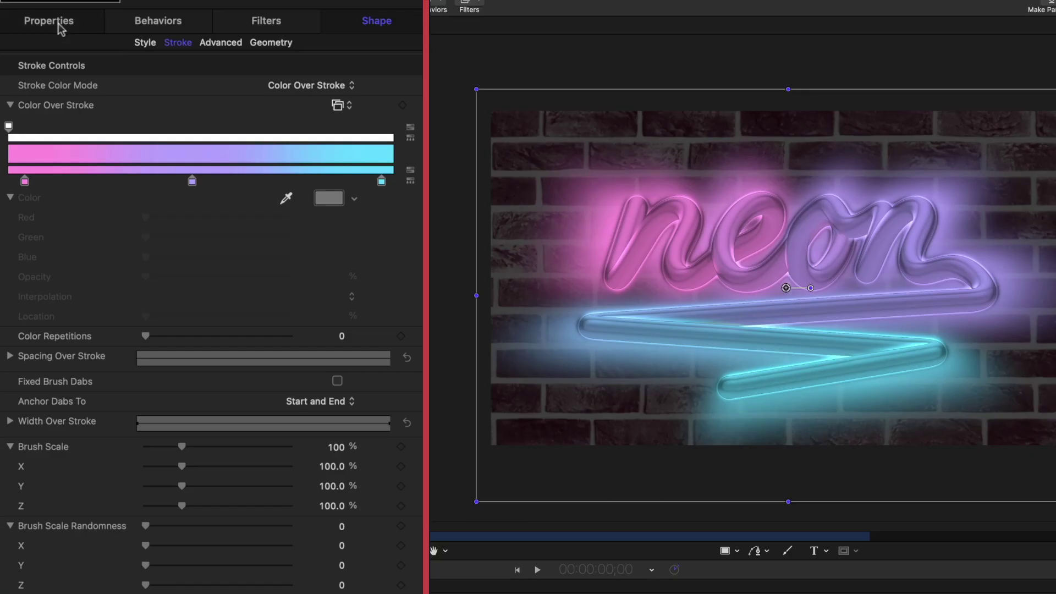
left_click(58, 25)
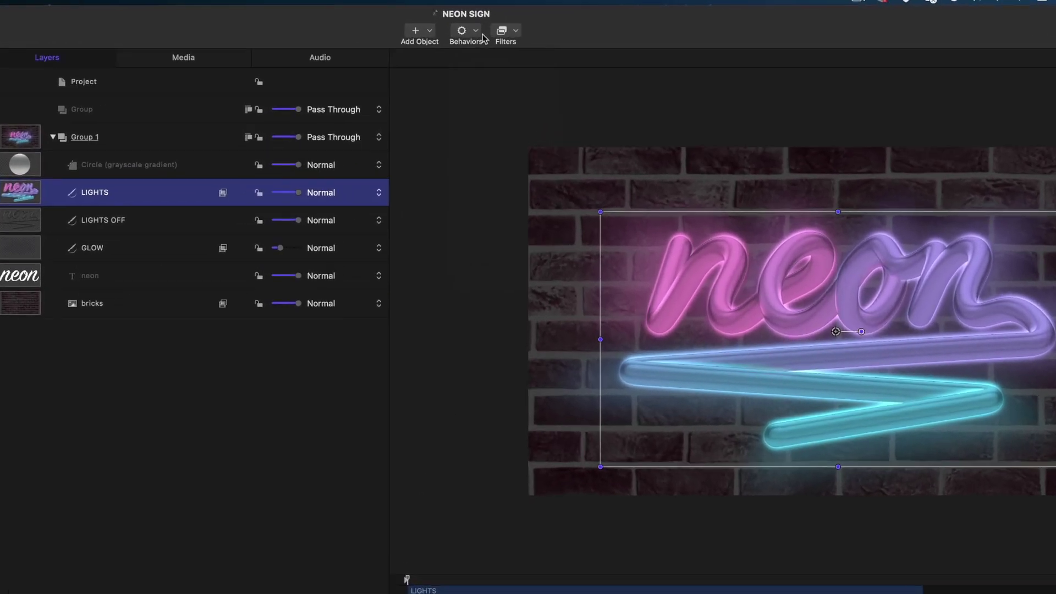
Step: Add a Randomize behaviour to LIGHTS targeting Blending > Opacity, with Amount raised to full strength
left_click(538, 27)
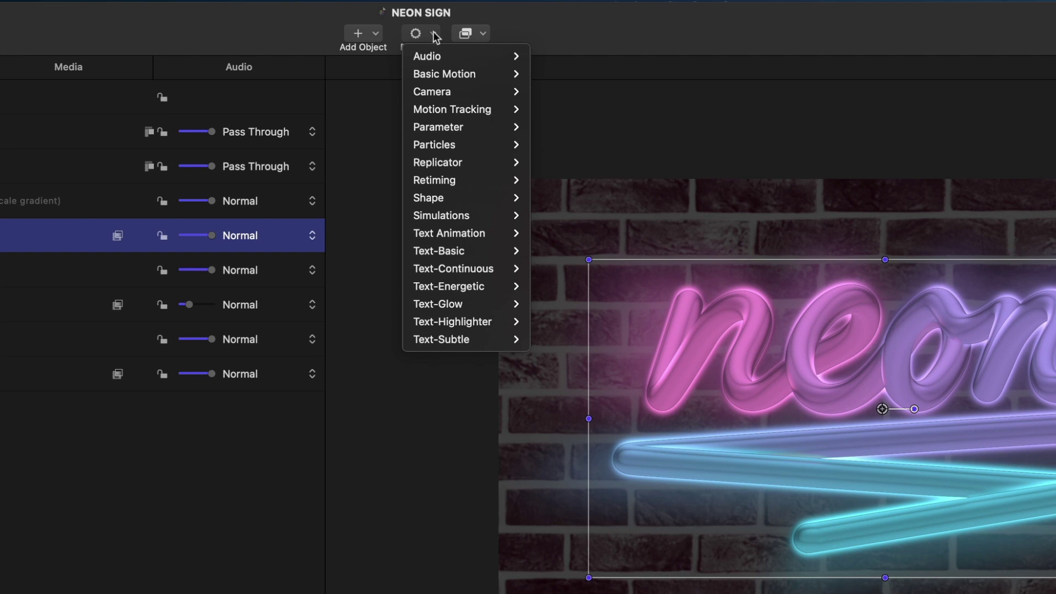
mouse_move(445, 131)
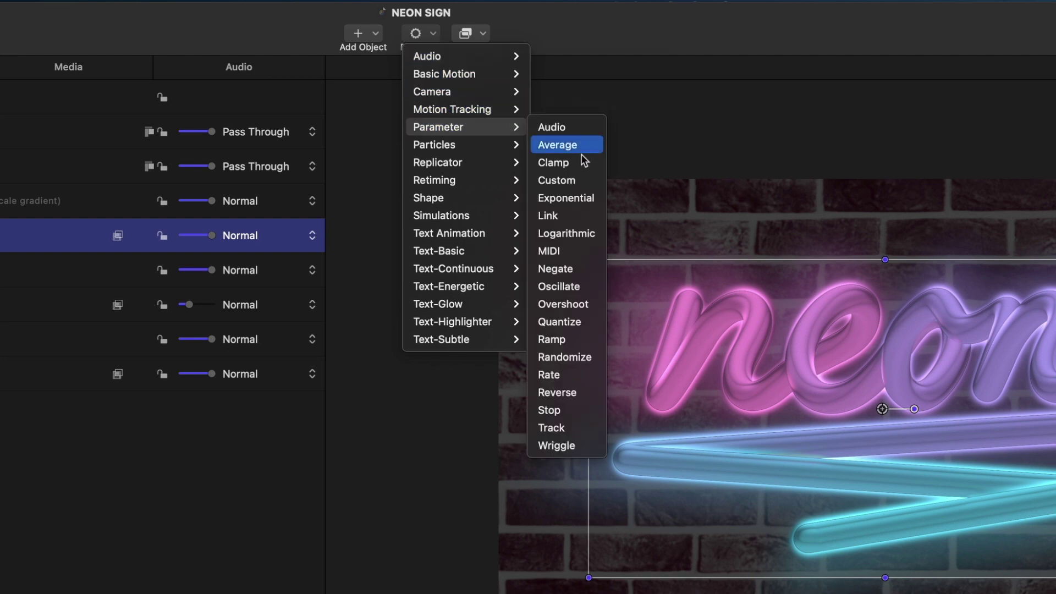
left_click(588, 365)
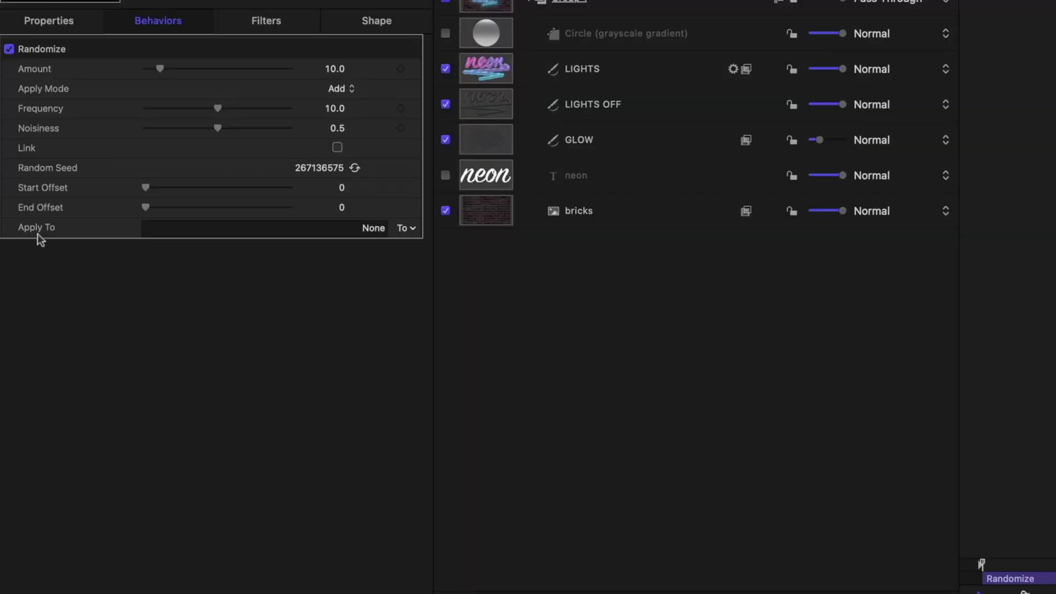
left_click(416, 227)
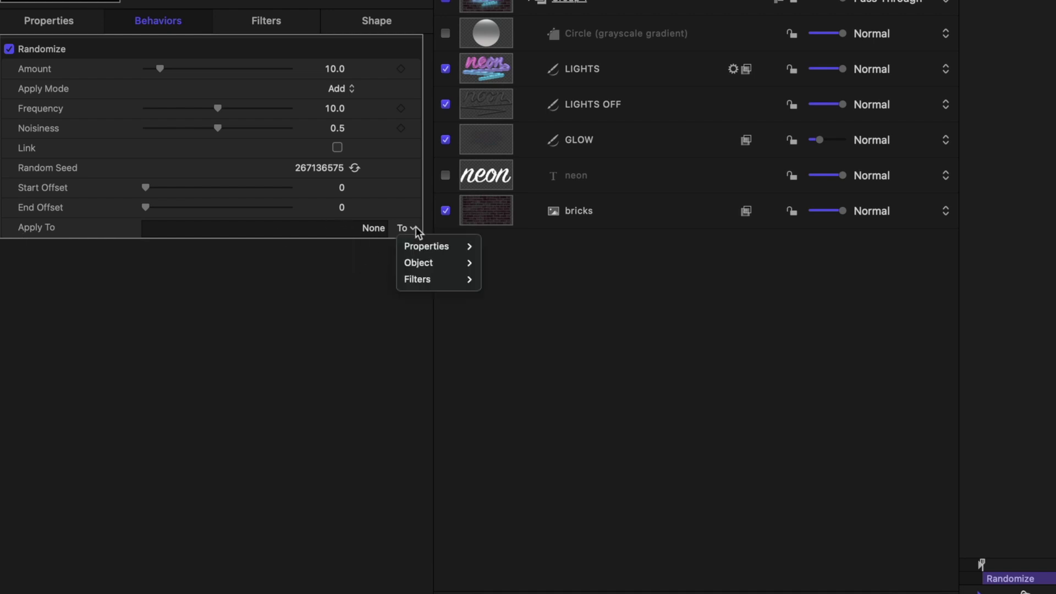
mouse_move(434, 246)
mouse_move(518, 263)
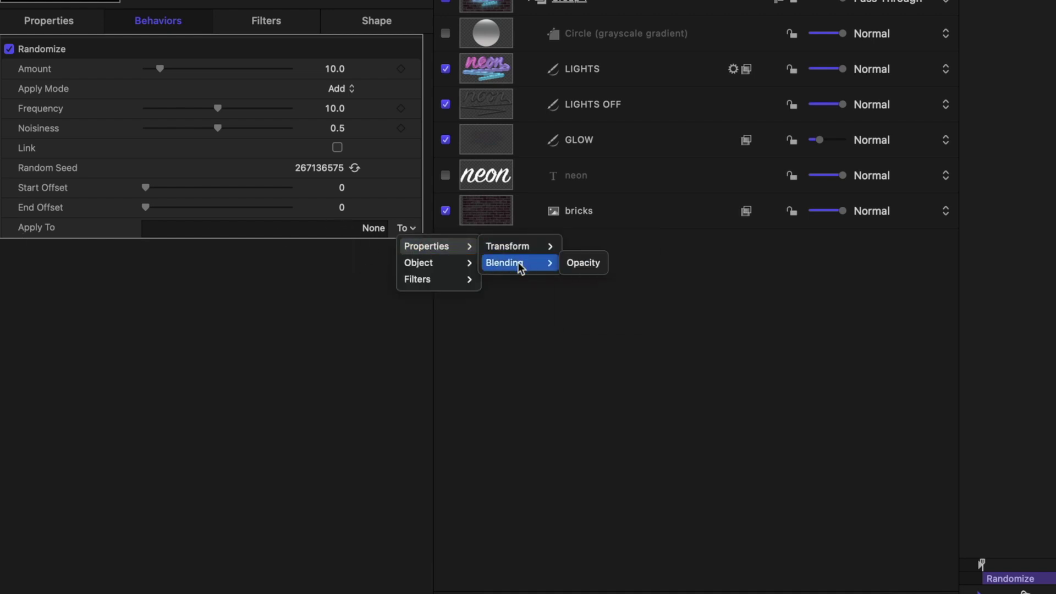
left_click(575, 264)
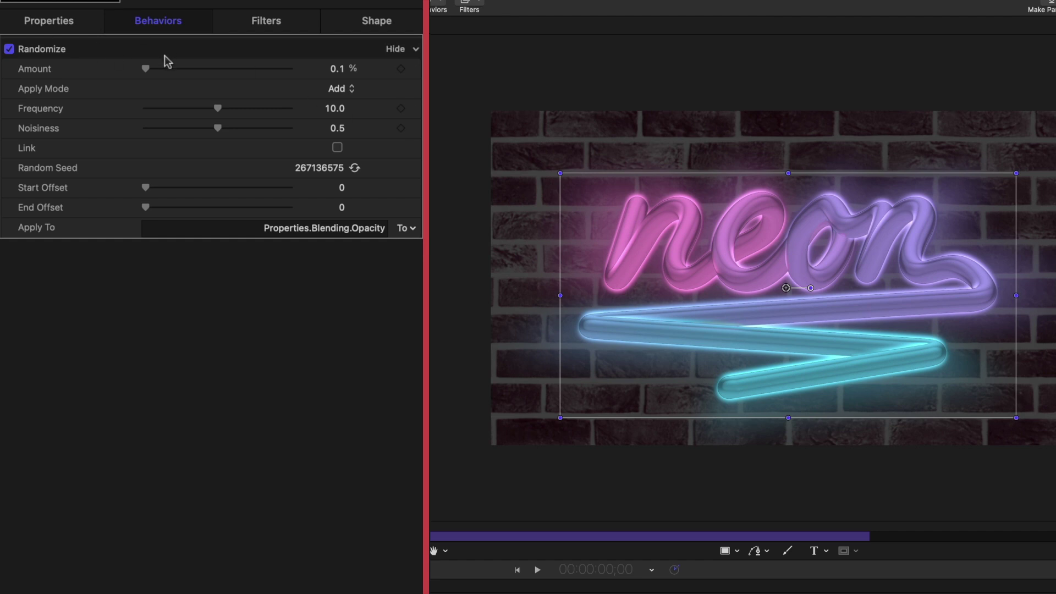
left_click_drag(164, 67, 291, 69)
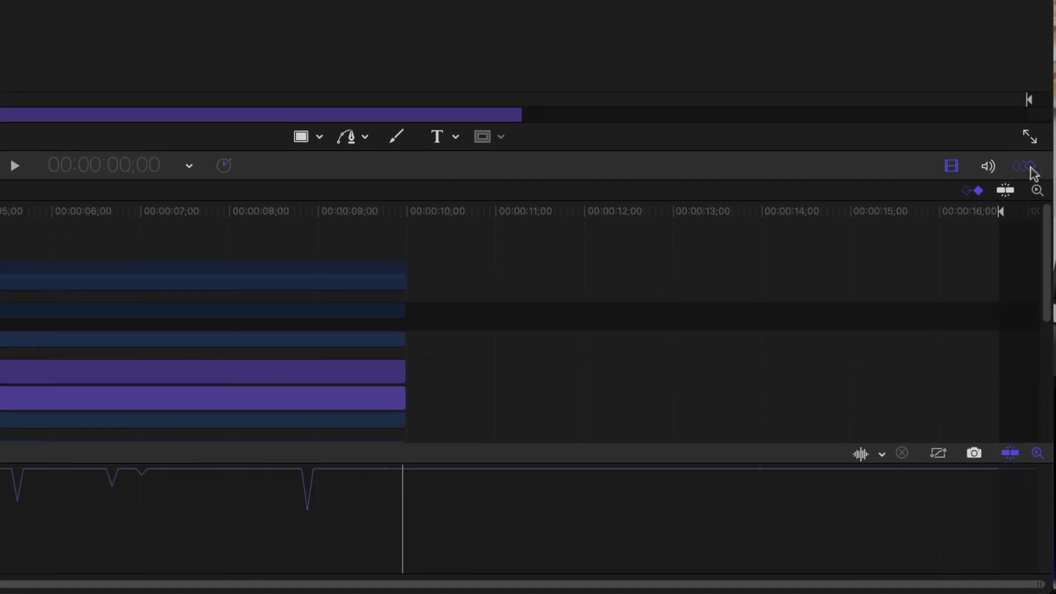
Step: Toggle the keyframe curve panel off and on, then play back to preview the flicker
left_click(1031, 168)
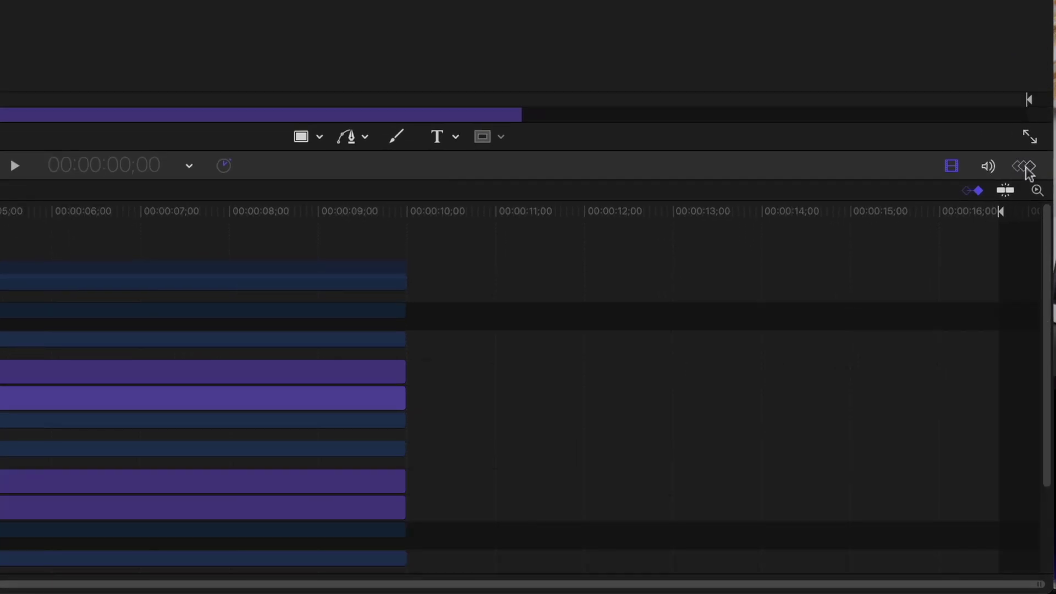
left_click(1028, 169)
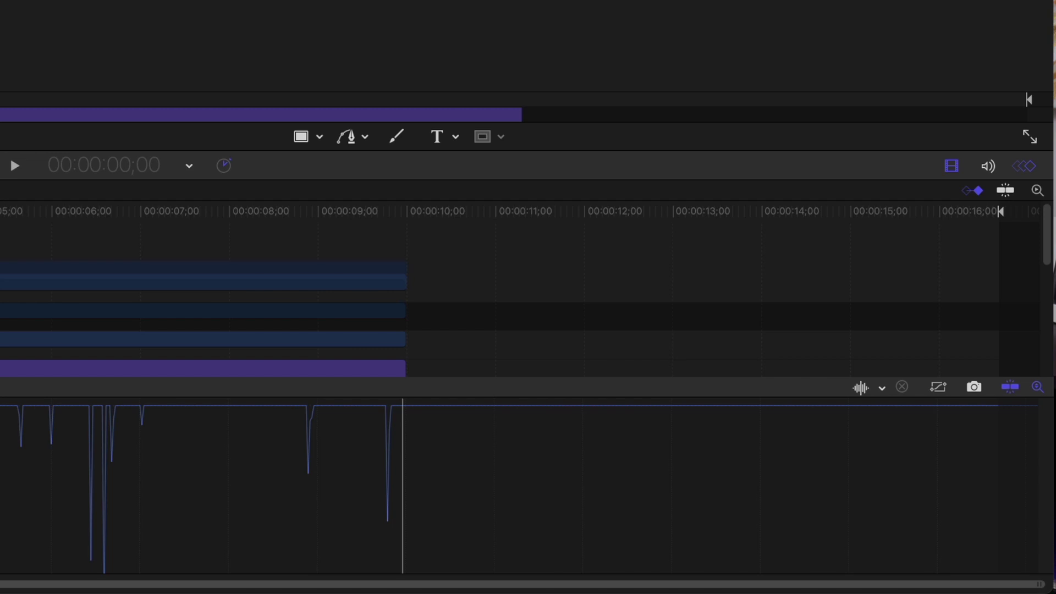
key("space")
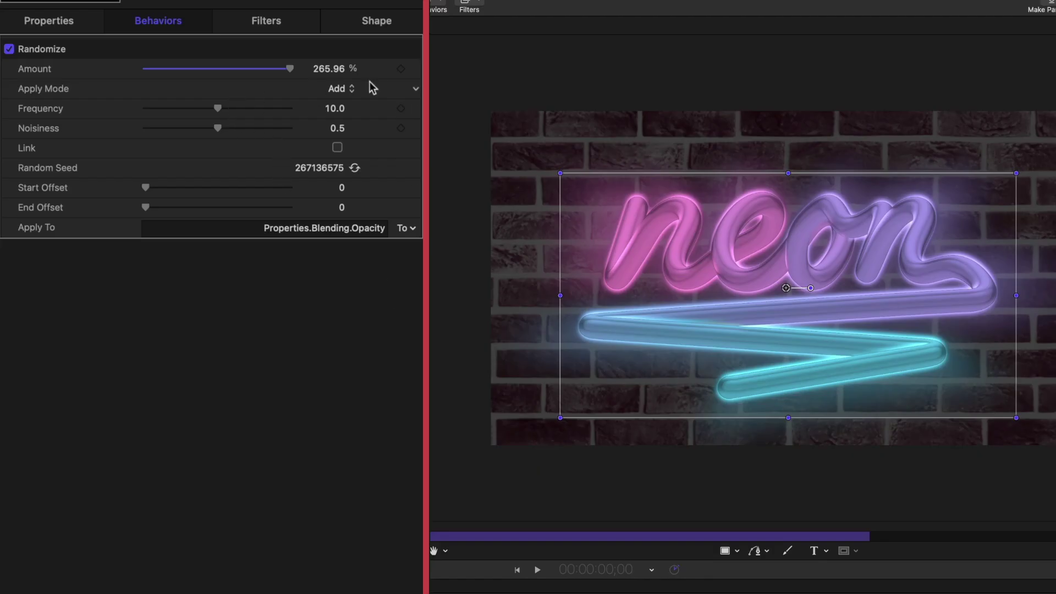
Step: Set Randomize Frequency 17, Noisiness 1.0 and End Offset 22, then play the flicker
left_click(351, 109)
type("17")
key("Return")
left_click_drag(340, 129, 337, 128)
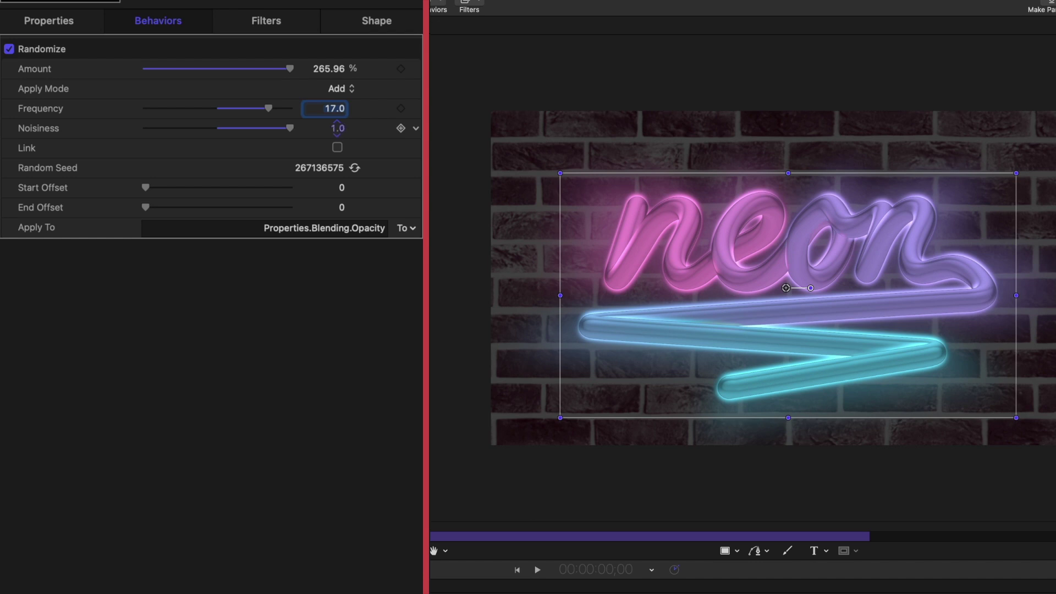
left_click(337, 128)
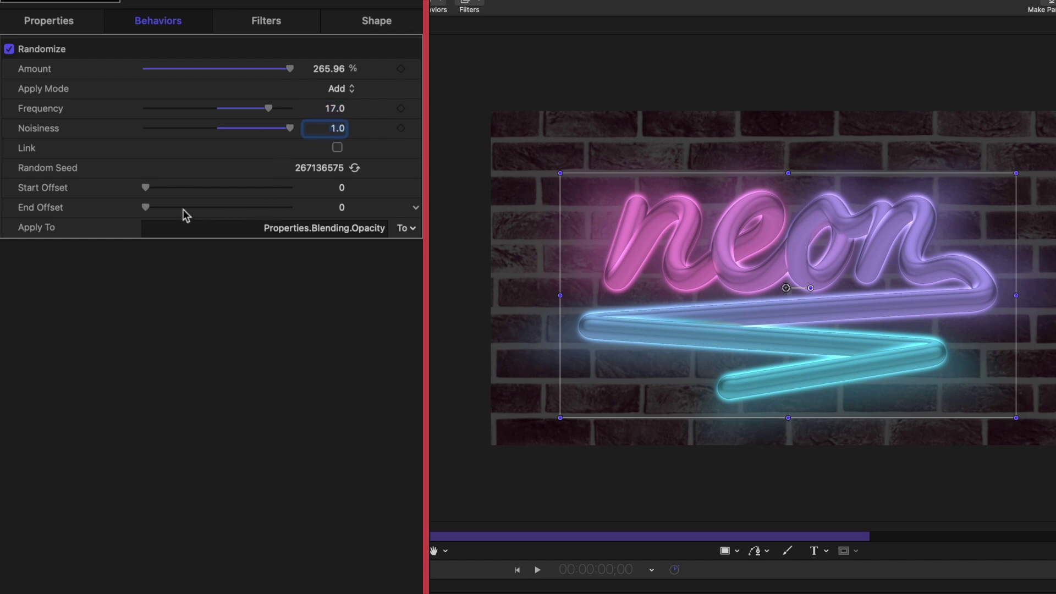
left_click(341, 208)
type("22")
key("Return")
key("space")
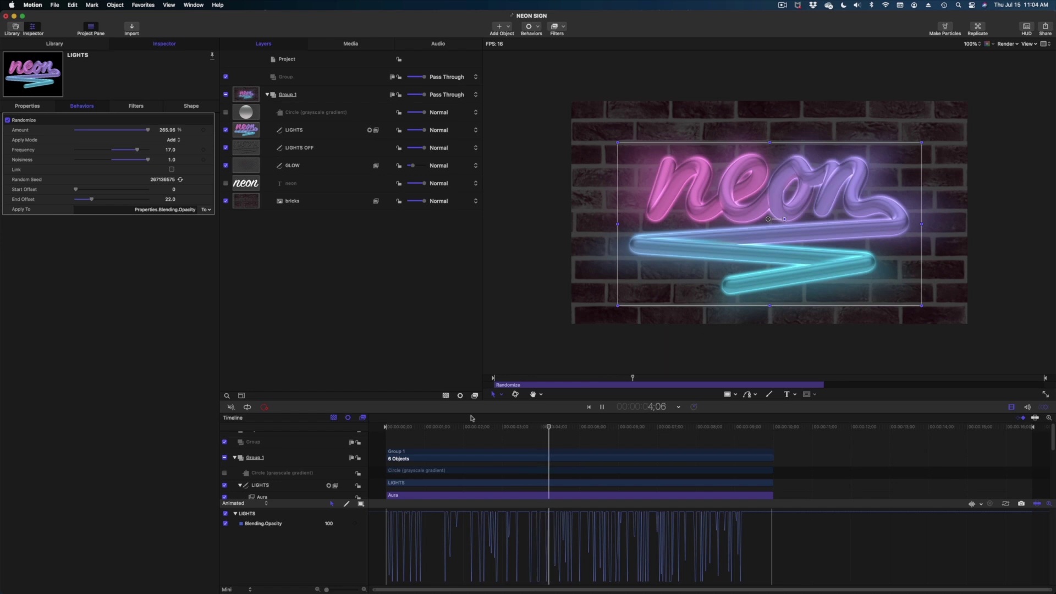
key("space")
key("Left")
key("Left")
key("Left")
key("Left")
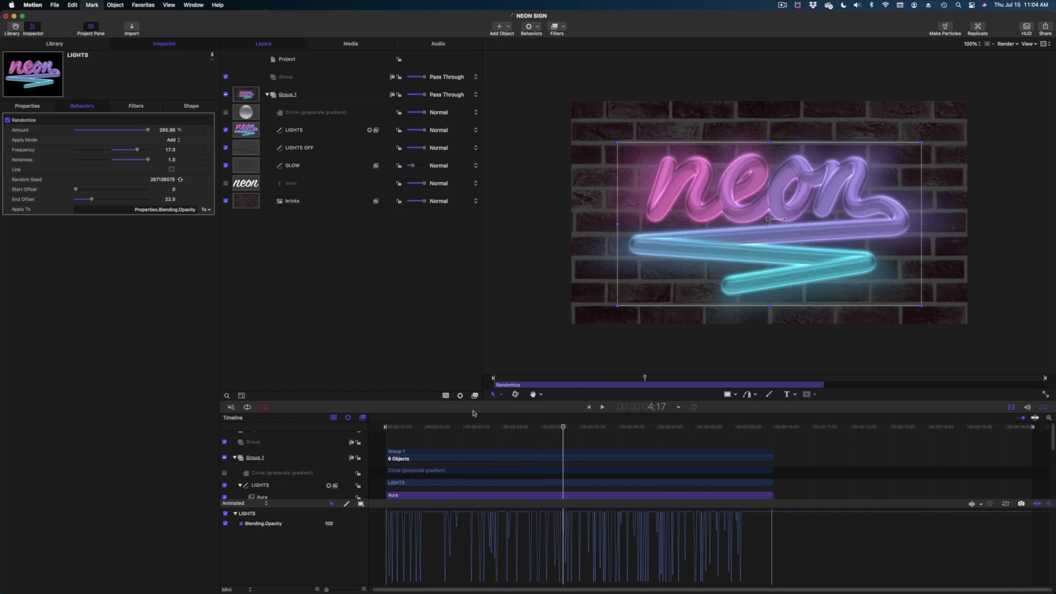
key("Left")
key("Left")
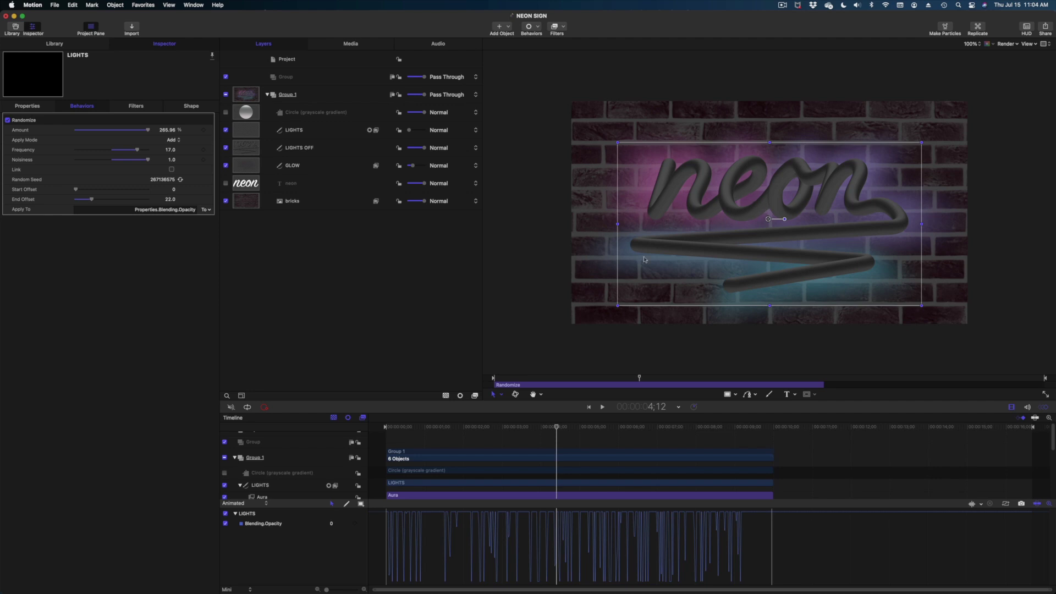
mouse_move(557, 425)
left_mouse_down()
mouse_move(583, 427)
mouse_move(566, 443)
left_mouse_up()
scroll(561, 451, "down", 3)
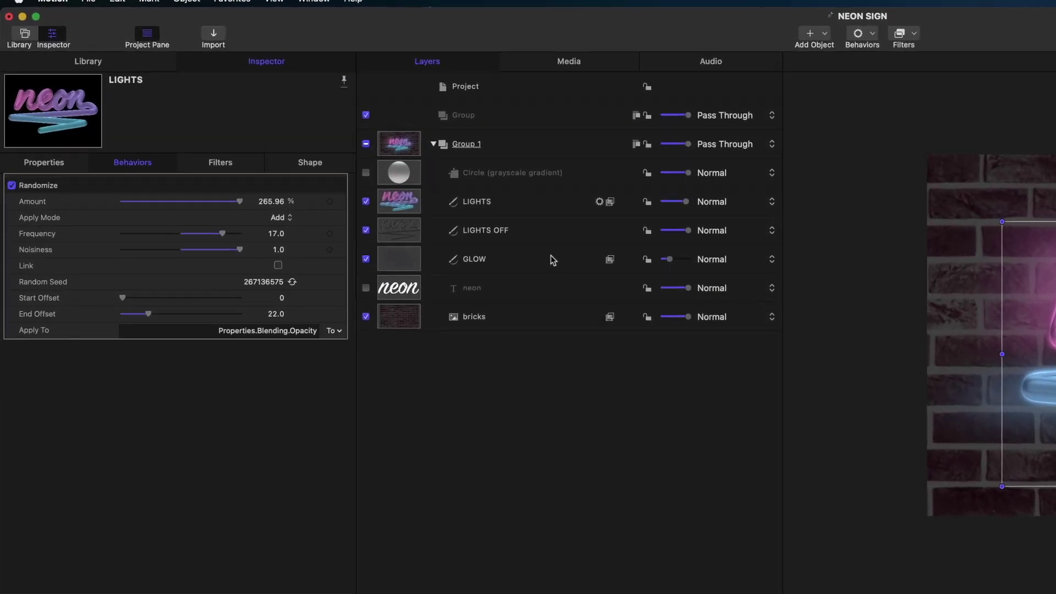
Step: Put the GLOW layer into a new group, keeping the default name Group
left_click(681, 330)
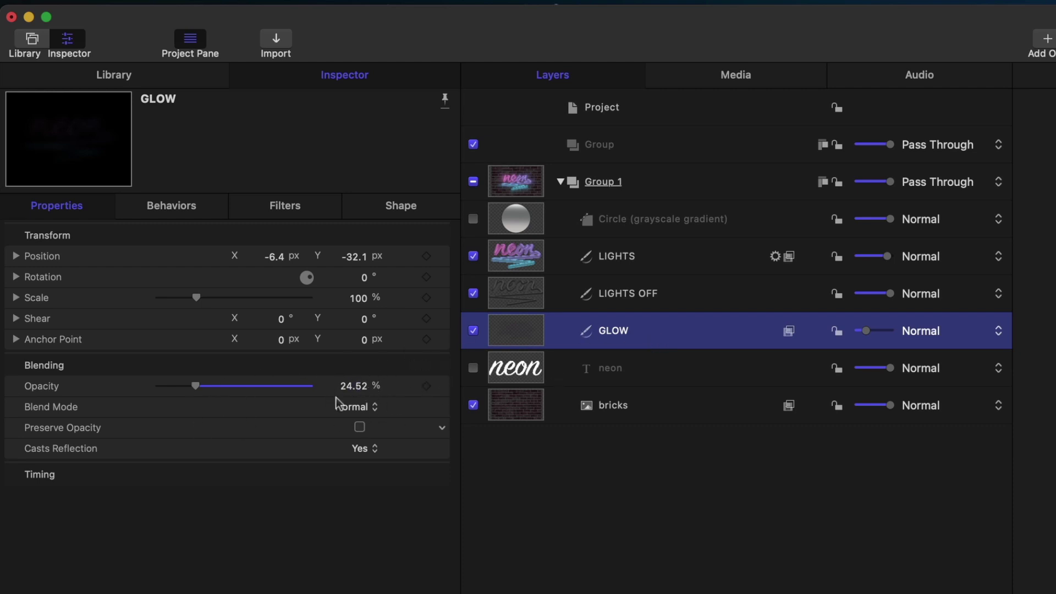
left_click(351, 387)
right_click(642, 335)
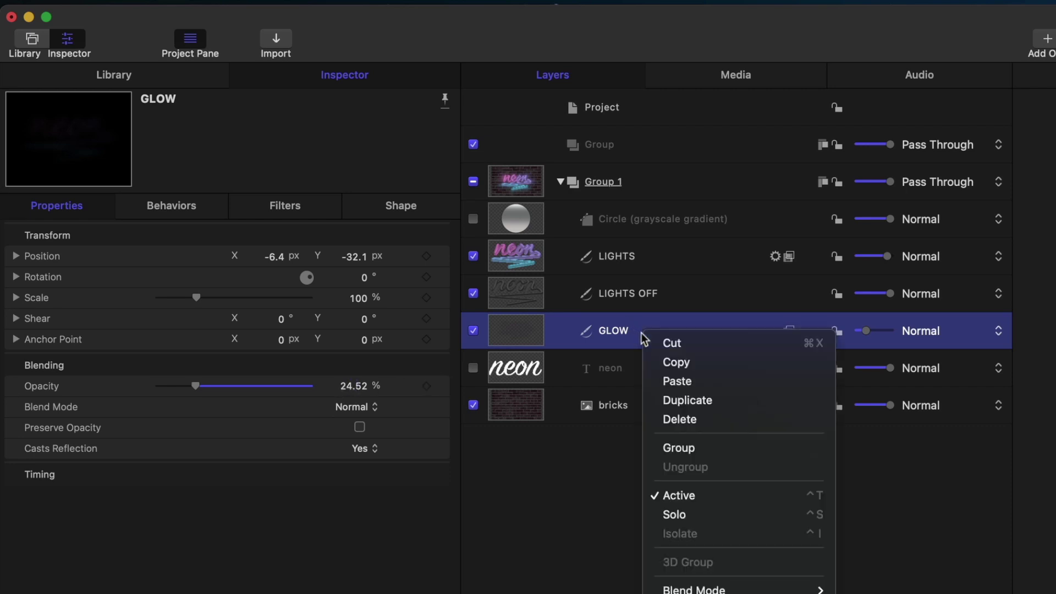
left_click(675, 448)
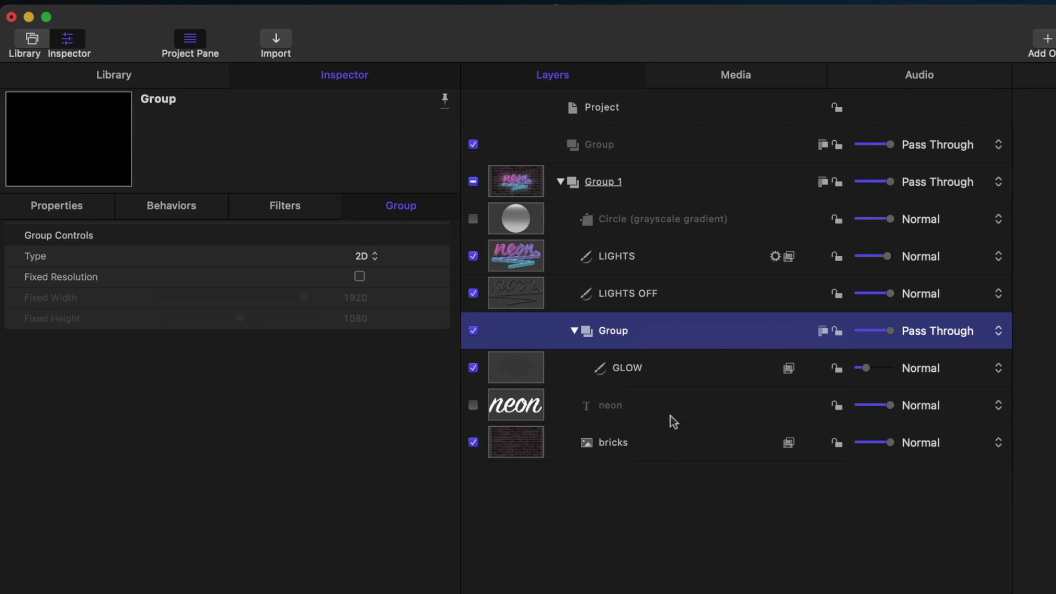
double_click(628, 329)
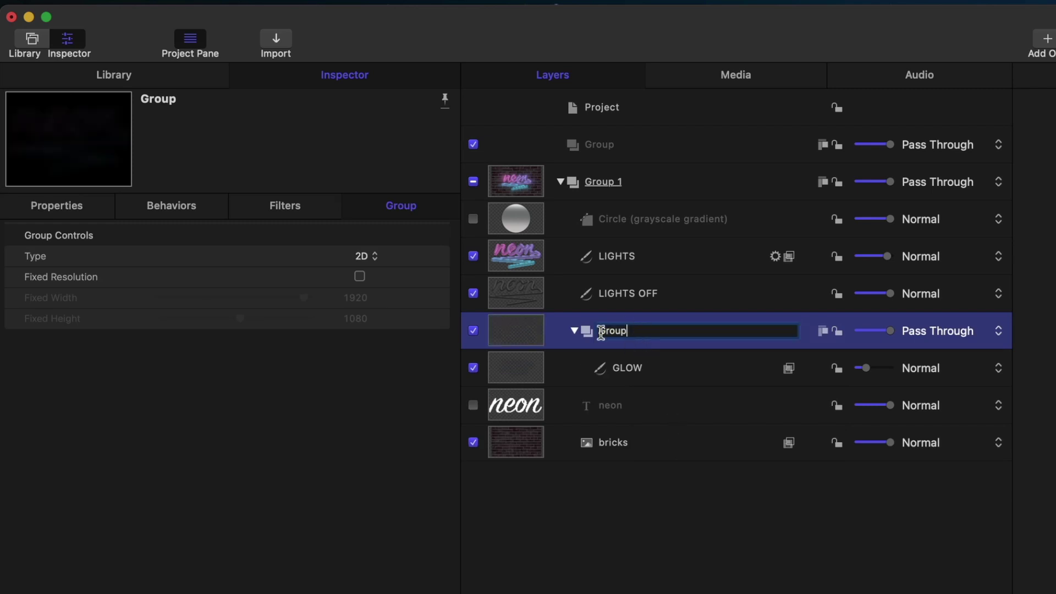
left_click(569, 336)
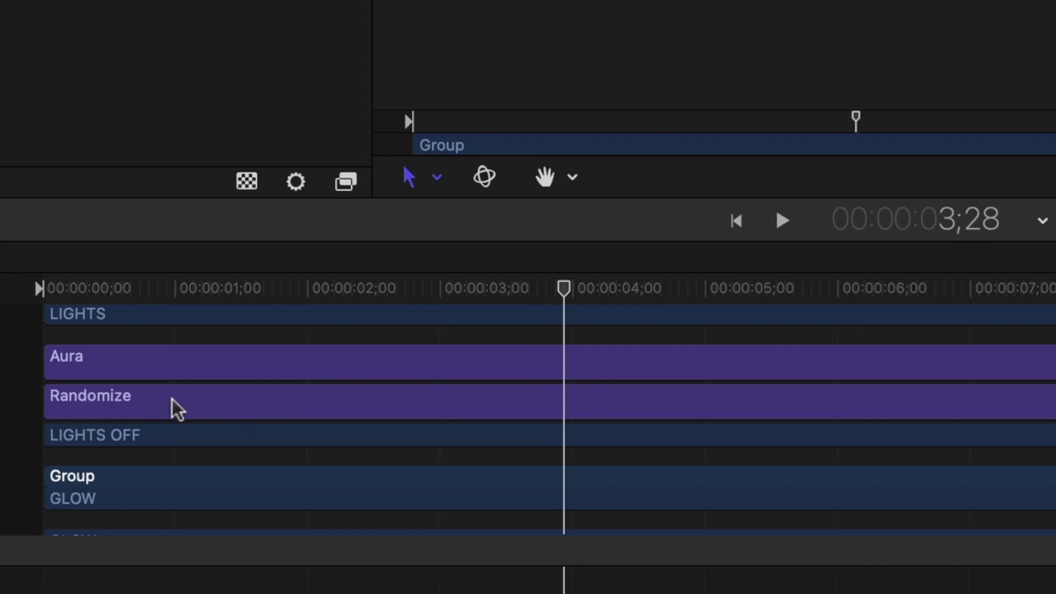
Step: Copy the Randomize behaviour from the LIGHTS track in the Timeline
left_click(149, 324)
left_click(156, 404)
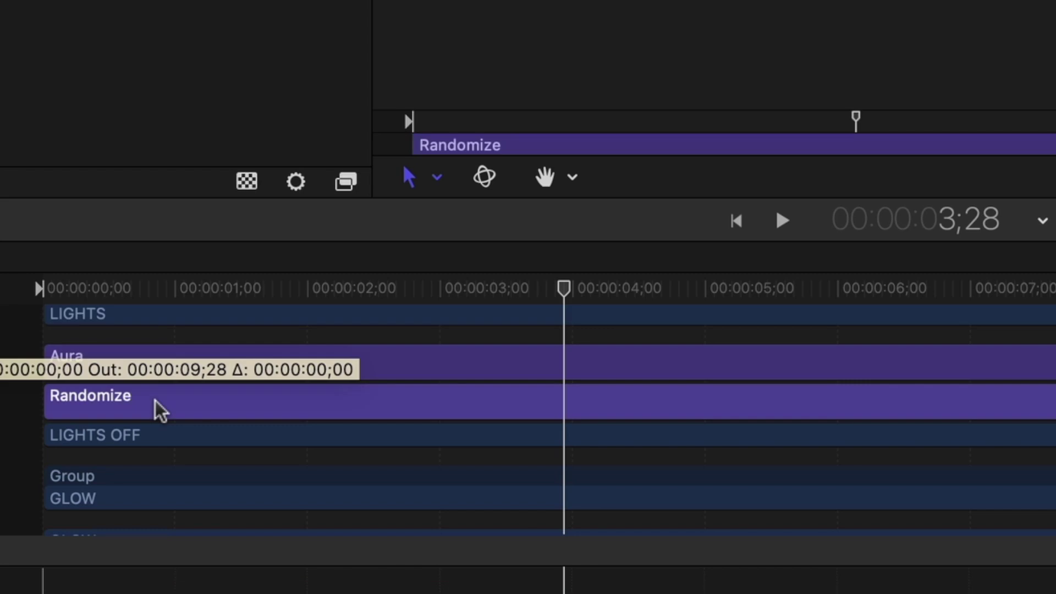
right_click(155, 403)
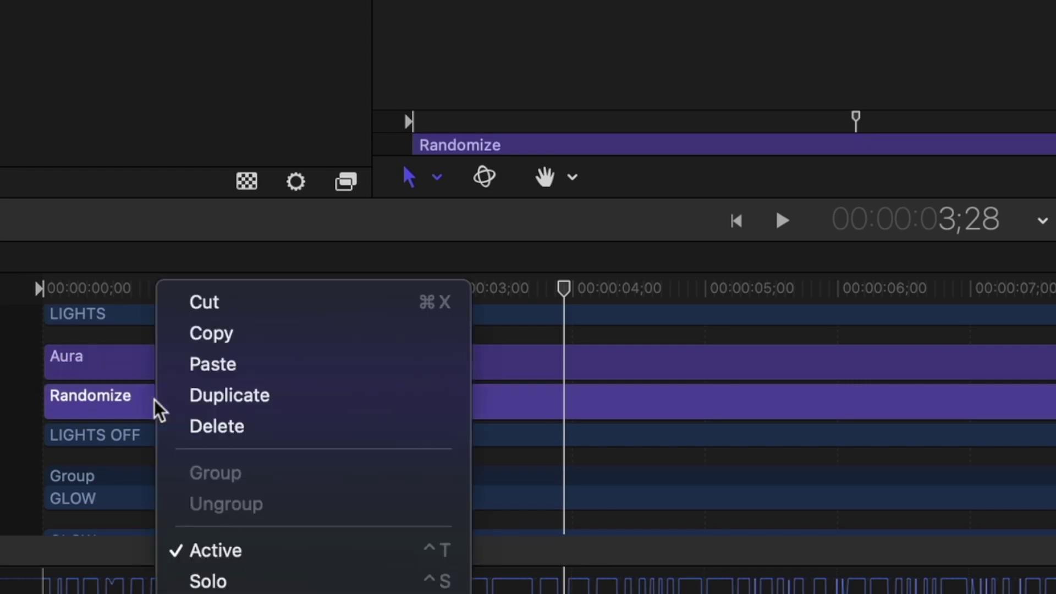
left_click(201, 345)
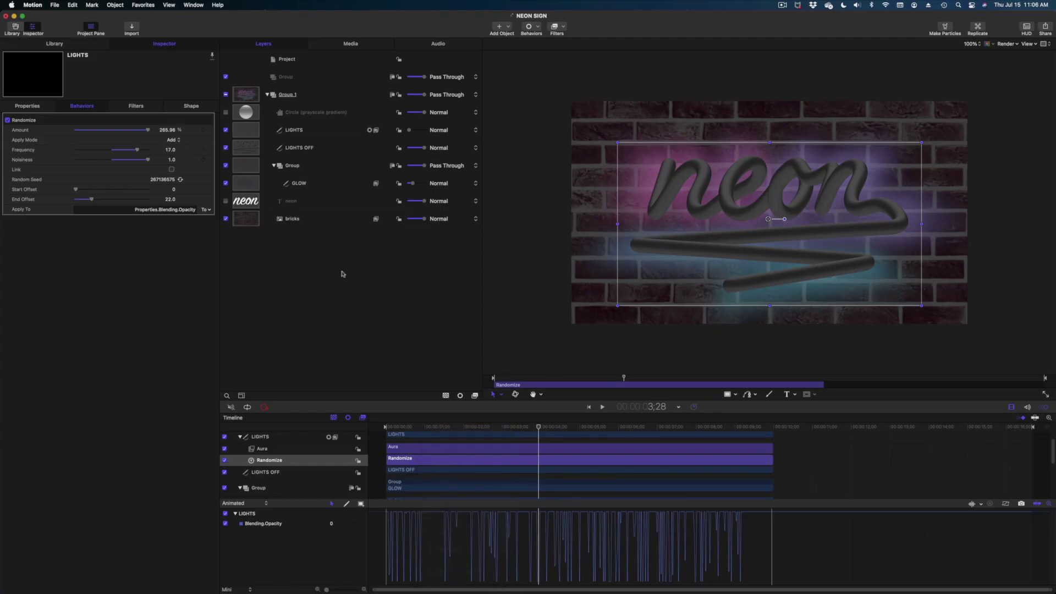
Step: Paste the Randomize behaviour onto the glow group and preview the synced flicker from the start
left_click(298, 168)
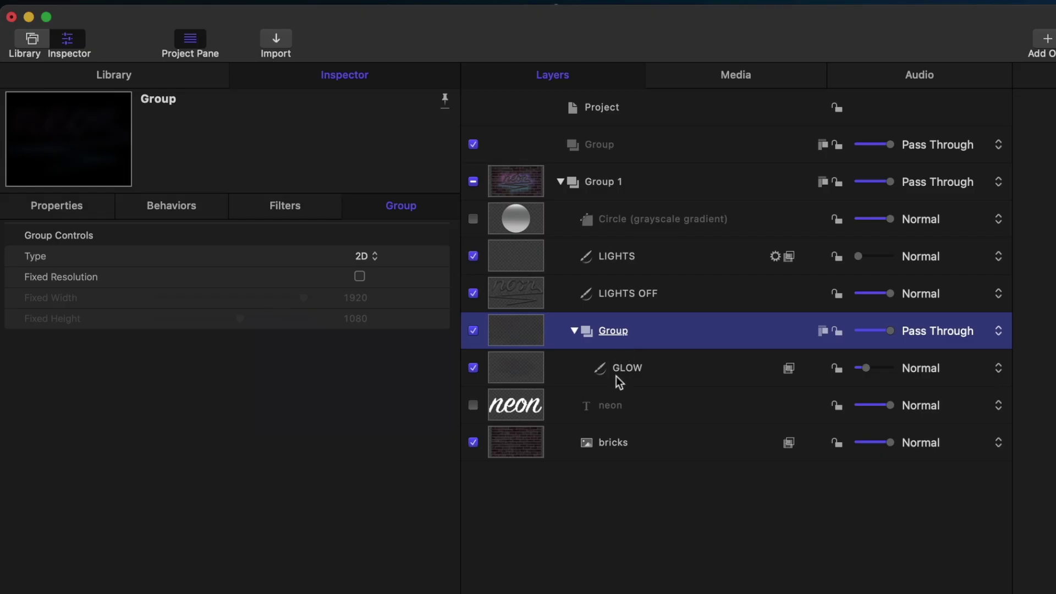
right_click(655, 331)
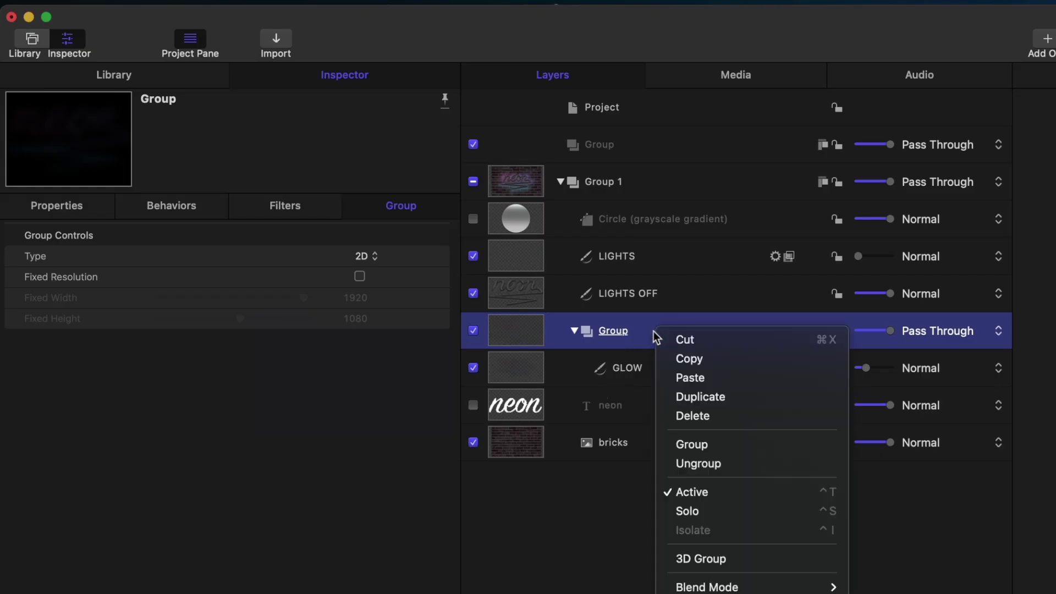
left_click(681, 378)
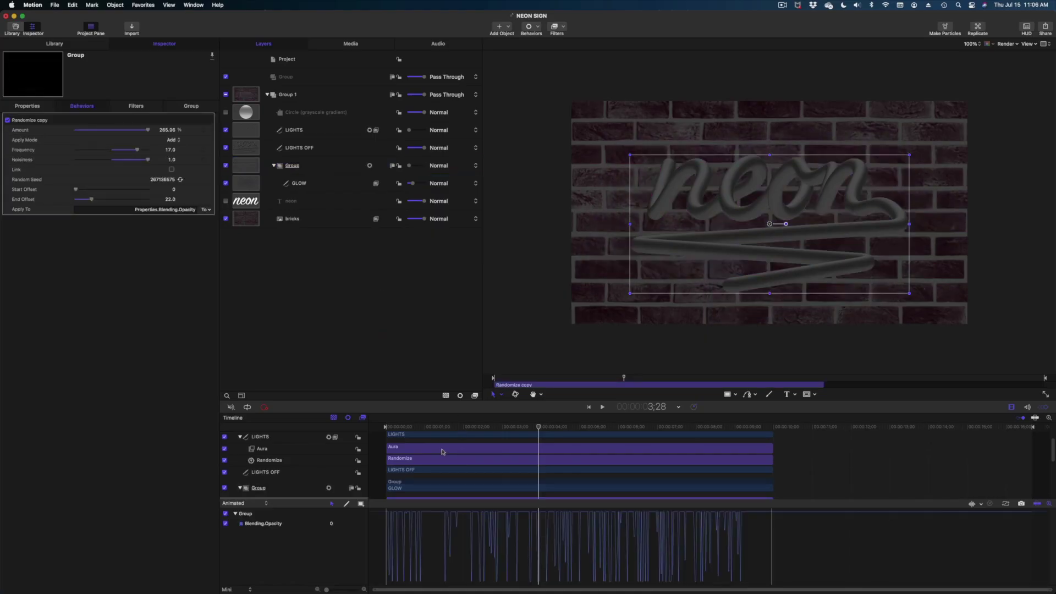
left_click_drag(438, 428, 385, 428)
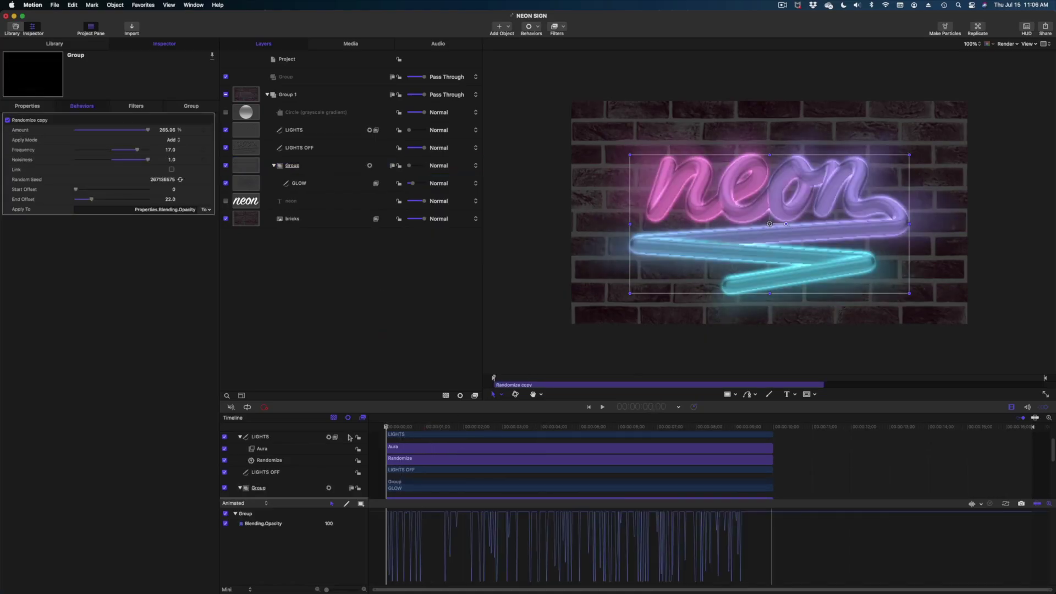